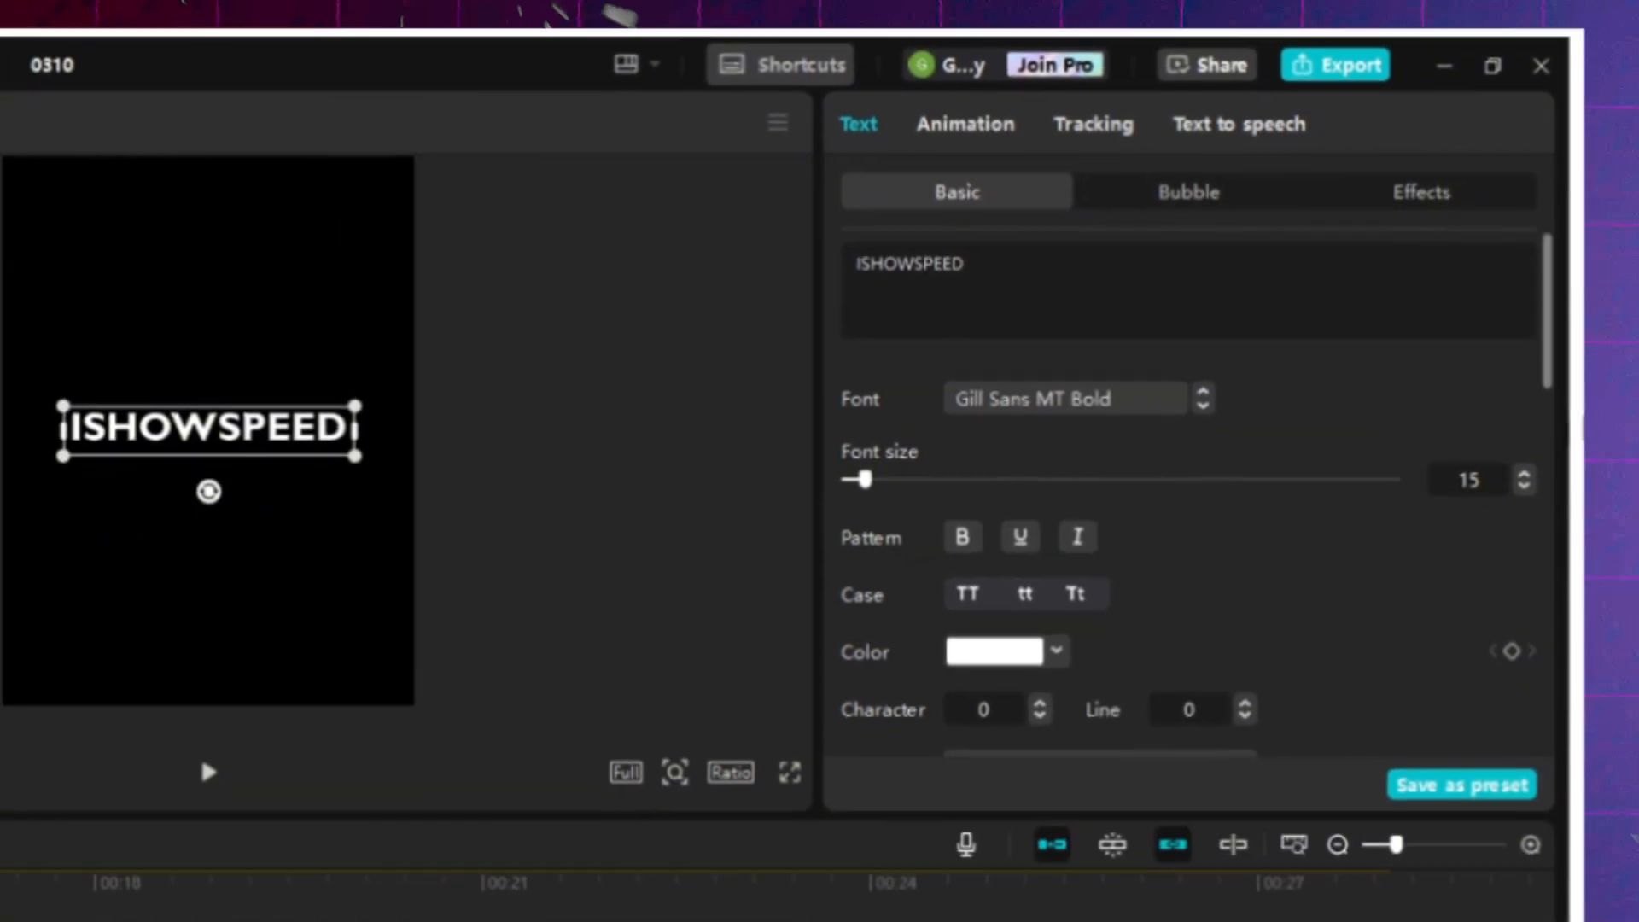
Set the ISHOWSPEED text's font size to 18 and extend its clip to the end of the black clip.
left_click(1526, 518)
left_click(1527, 518)
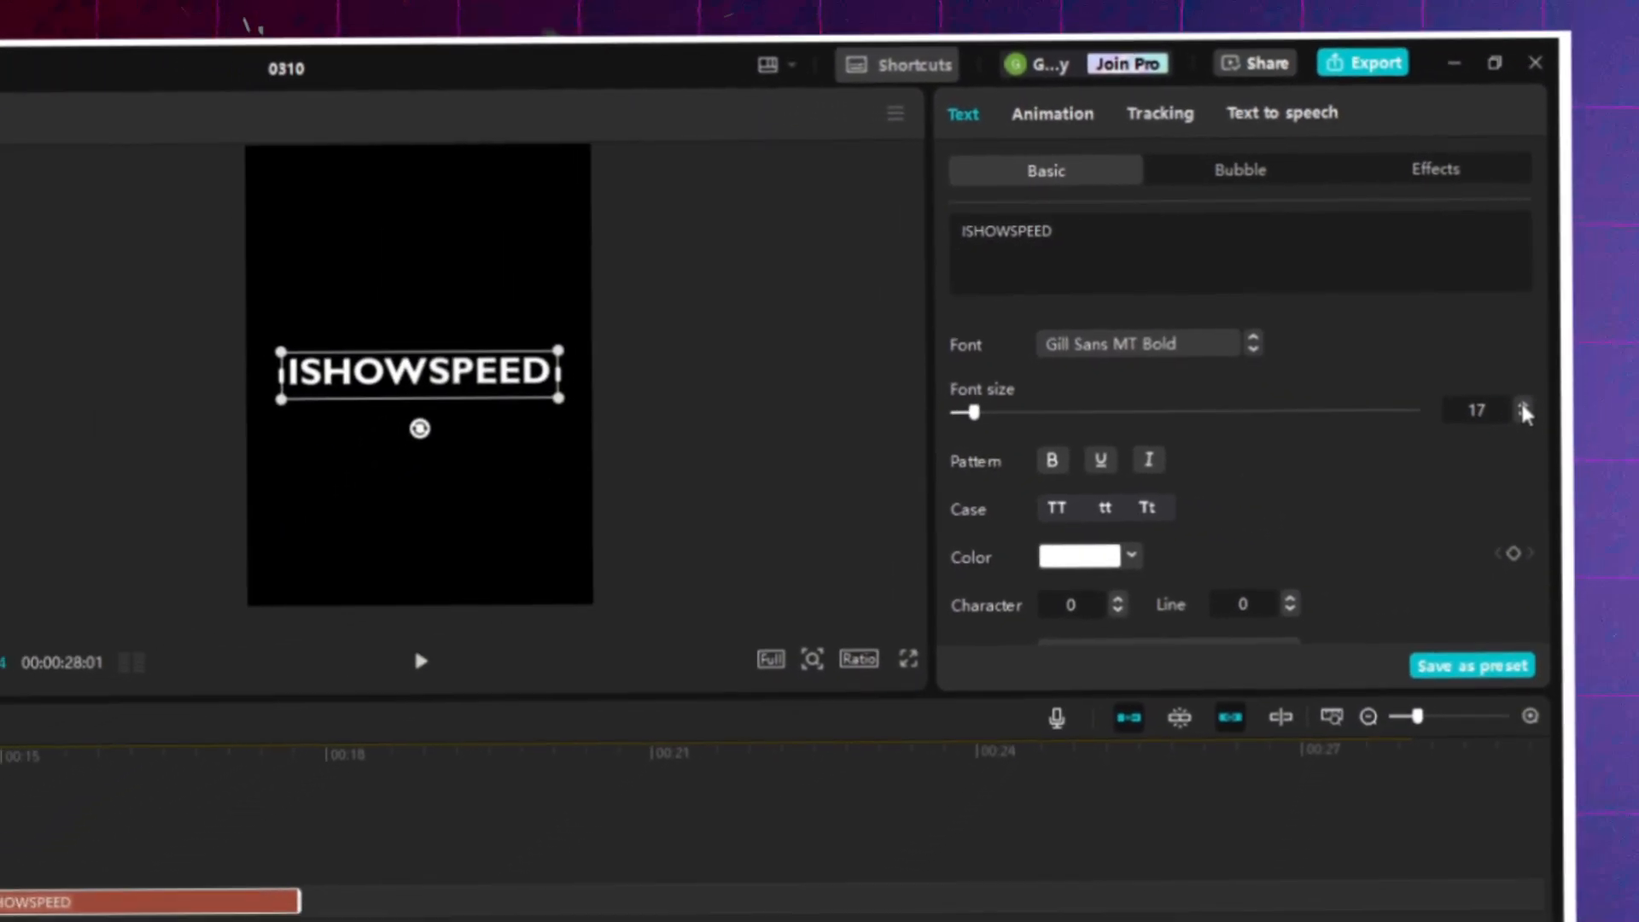
left_click(1526, 410)
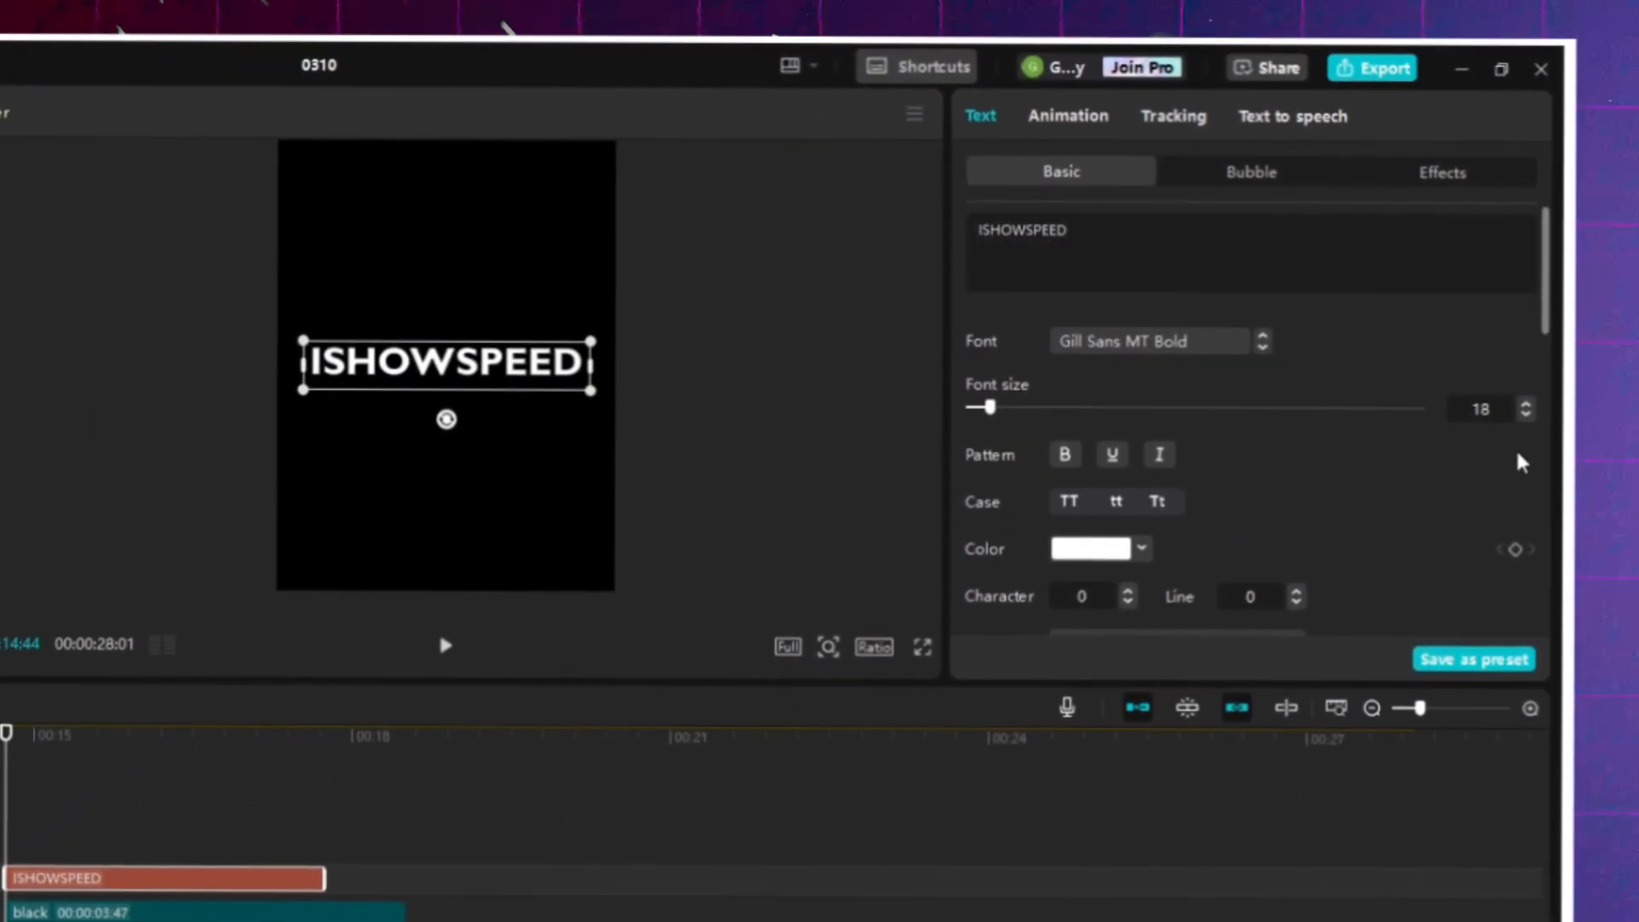
left_click(1530, 715)
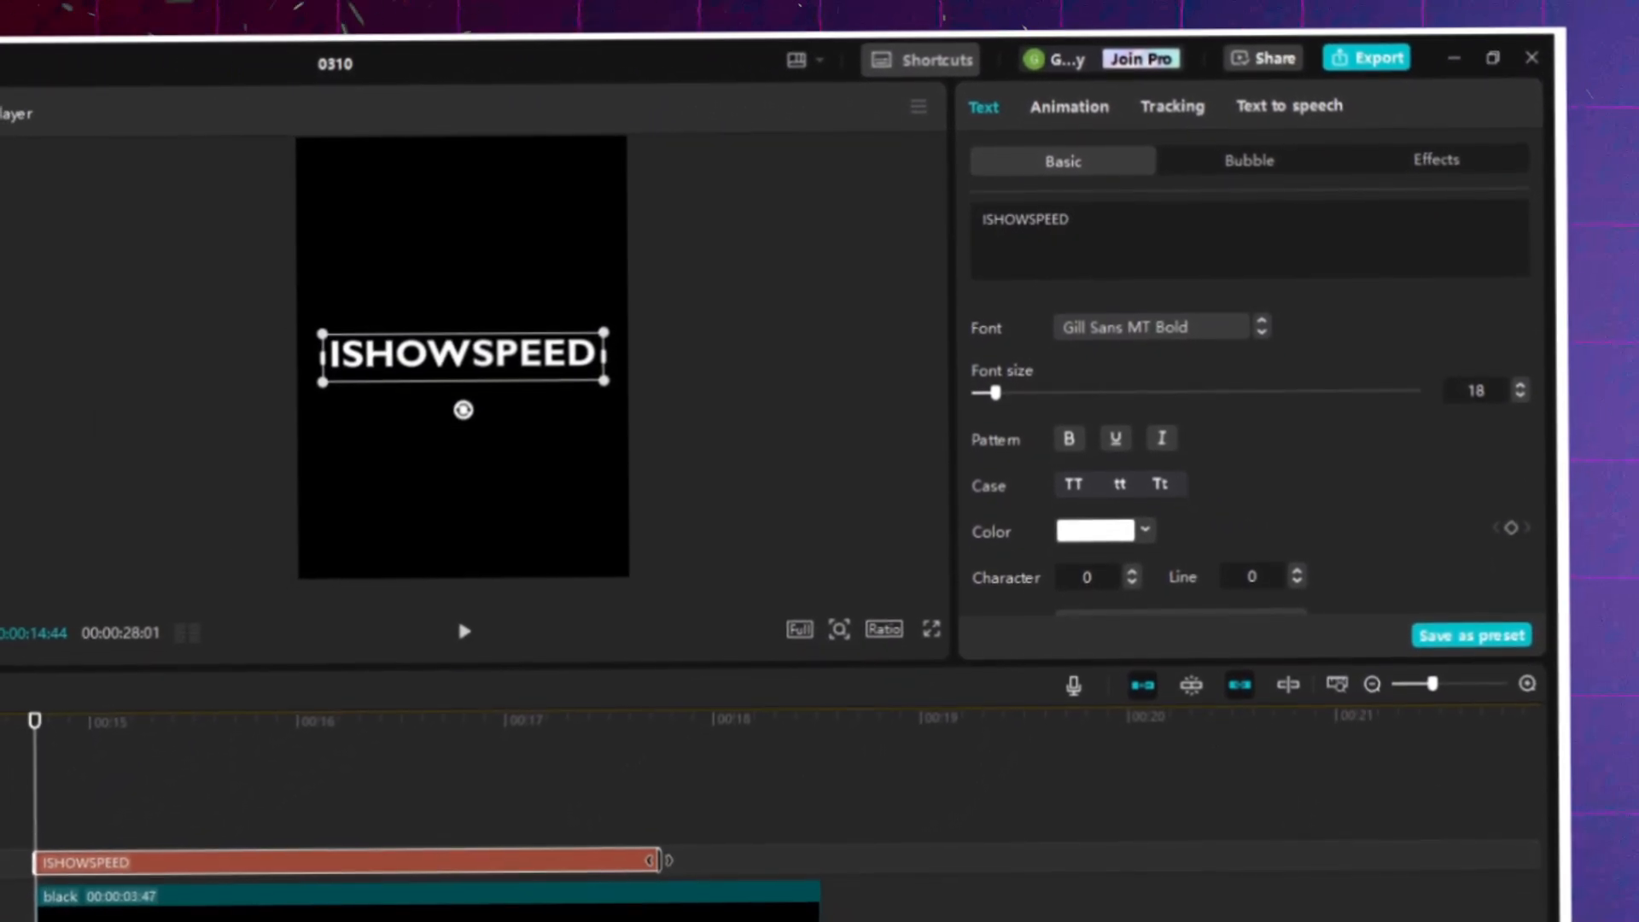
left_click_drag(652, 871, 807, 873)
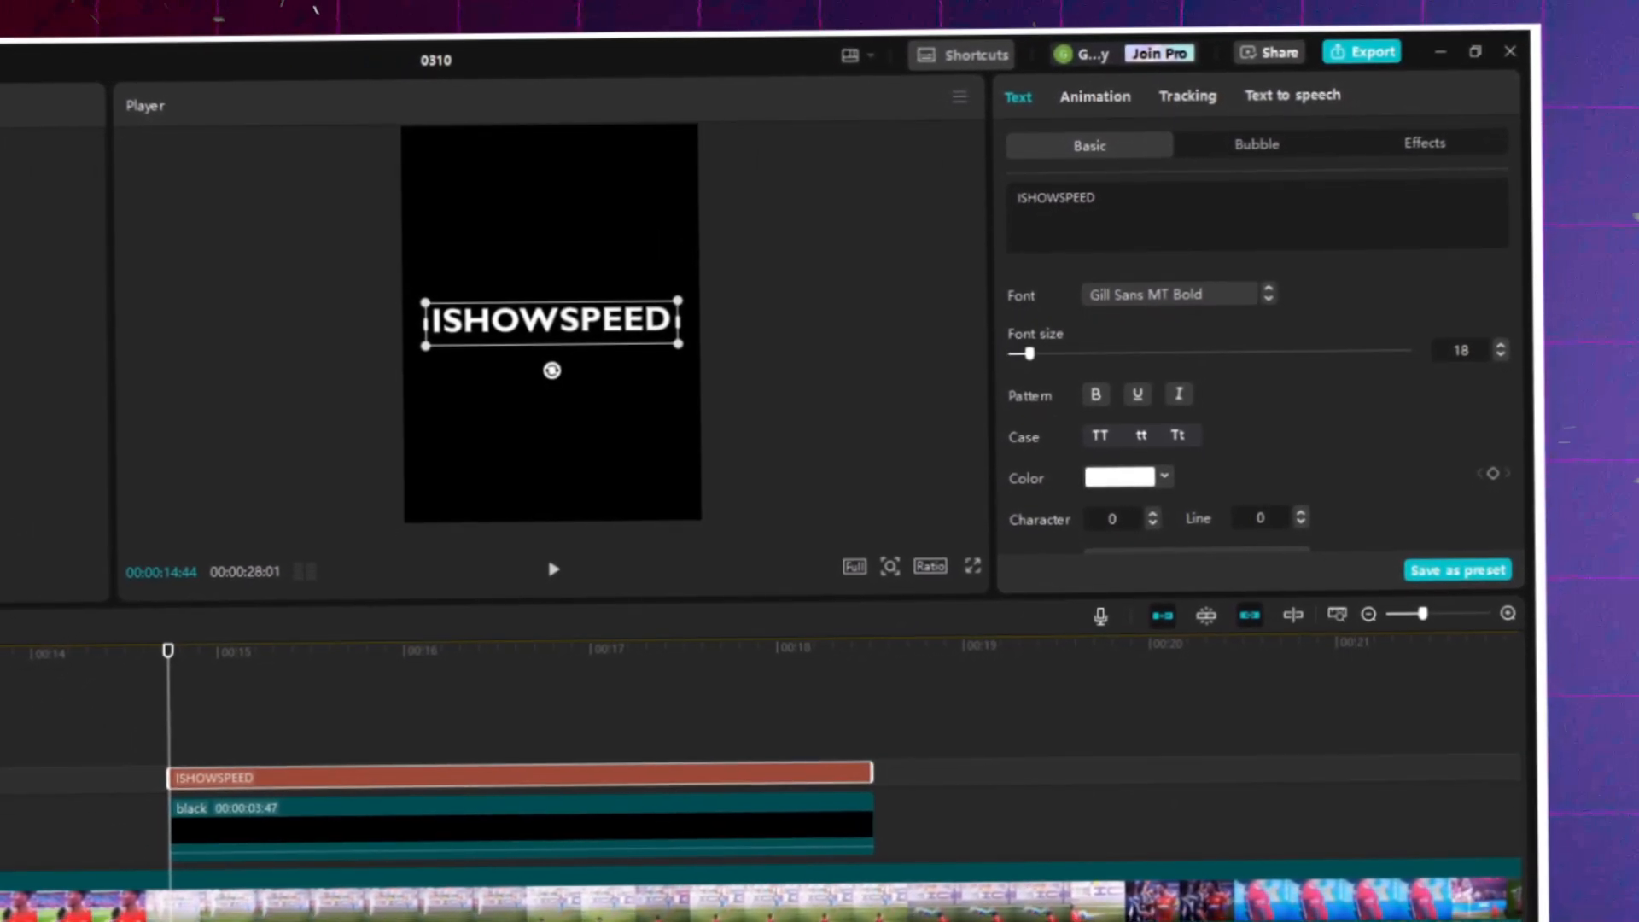
Add Comp 1_2.mp4 from the imported media on a track above the ISHOWSPEED text, starting at the playhead (00:00:14:44).
left_click(2, 109)
left_click(2, 155)
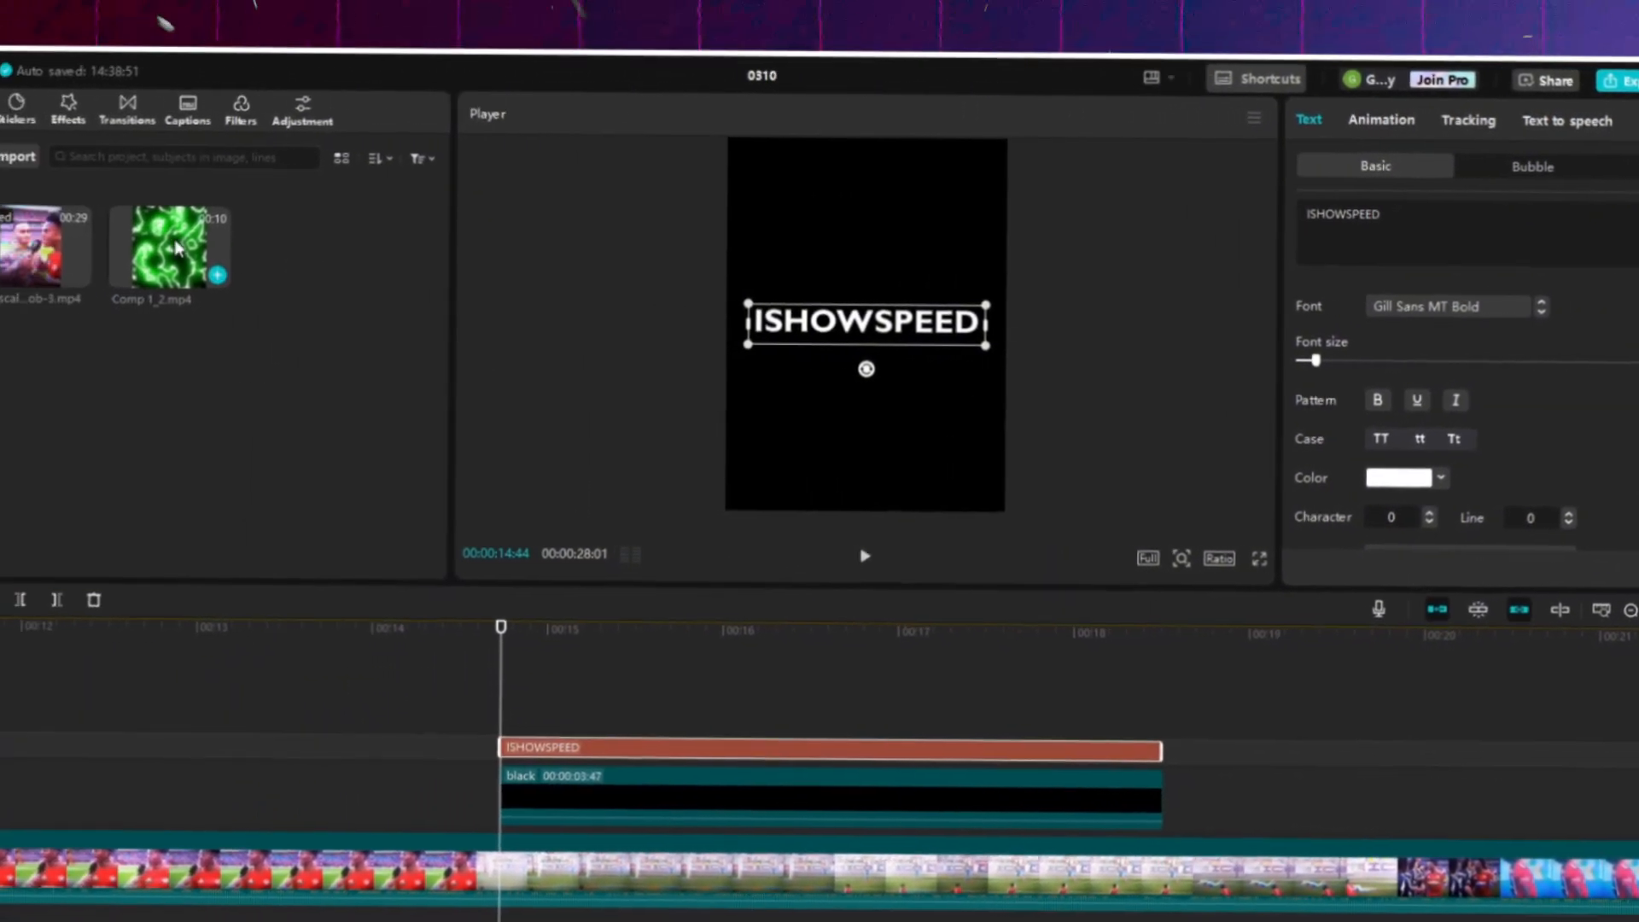
left_click_drag(175, 247, 508, 696)
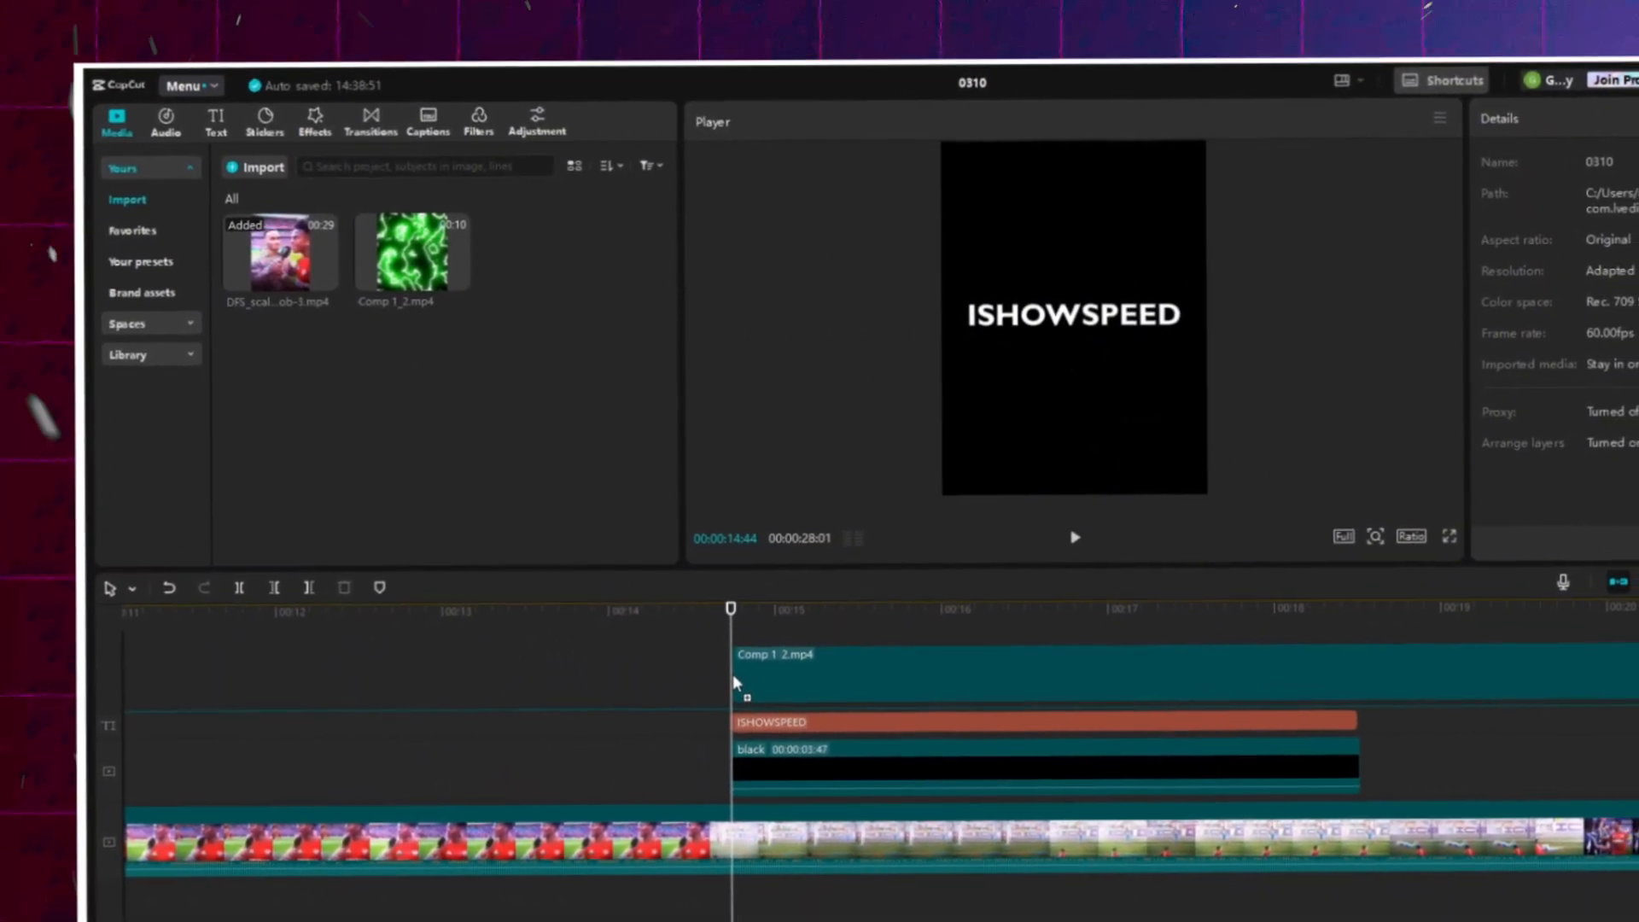
left_click_drag(734, 679, 732, 674)
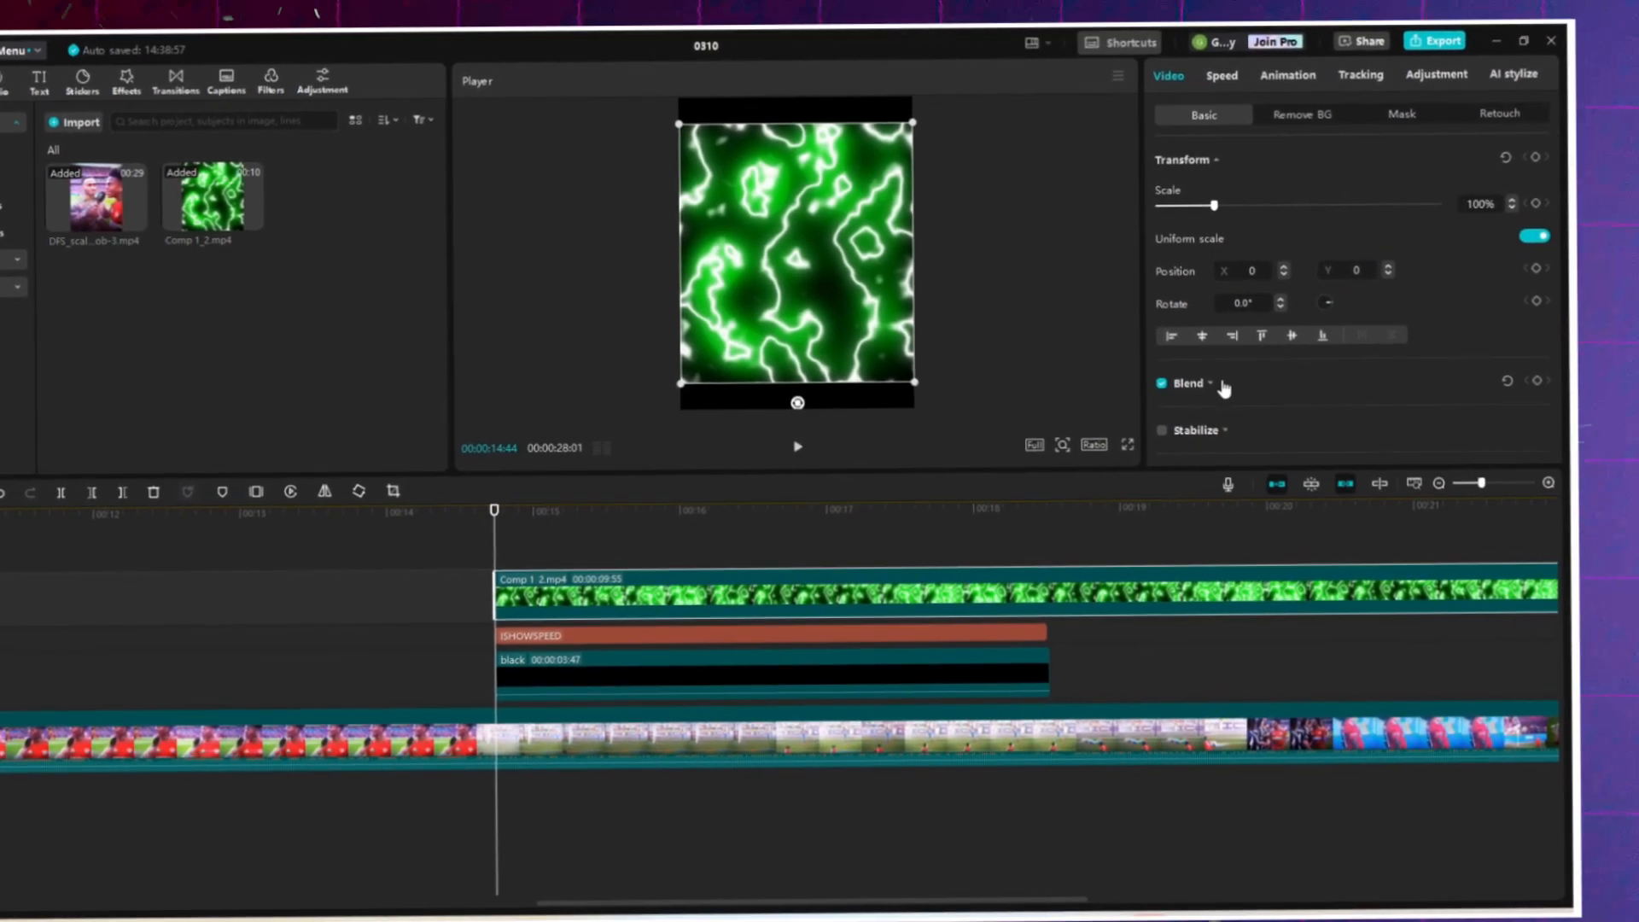
Set the Comp 1_2.mp4 overlay's blend mode to Linear burn and play back the result.
left_click(1229, 398)
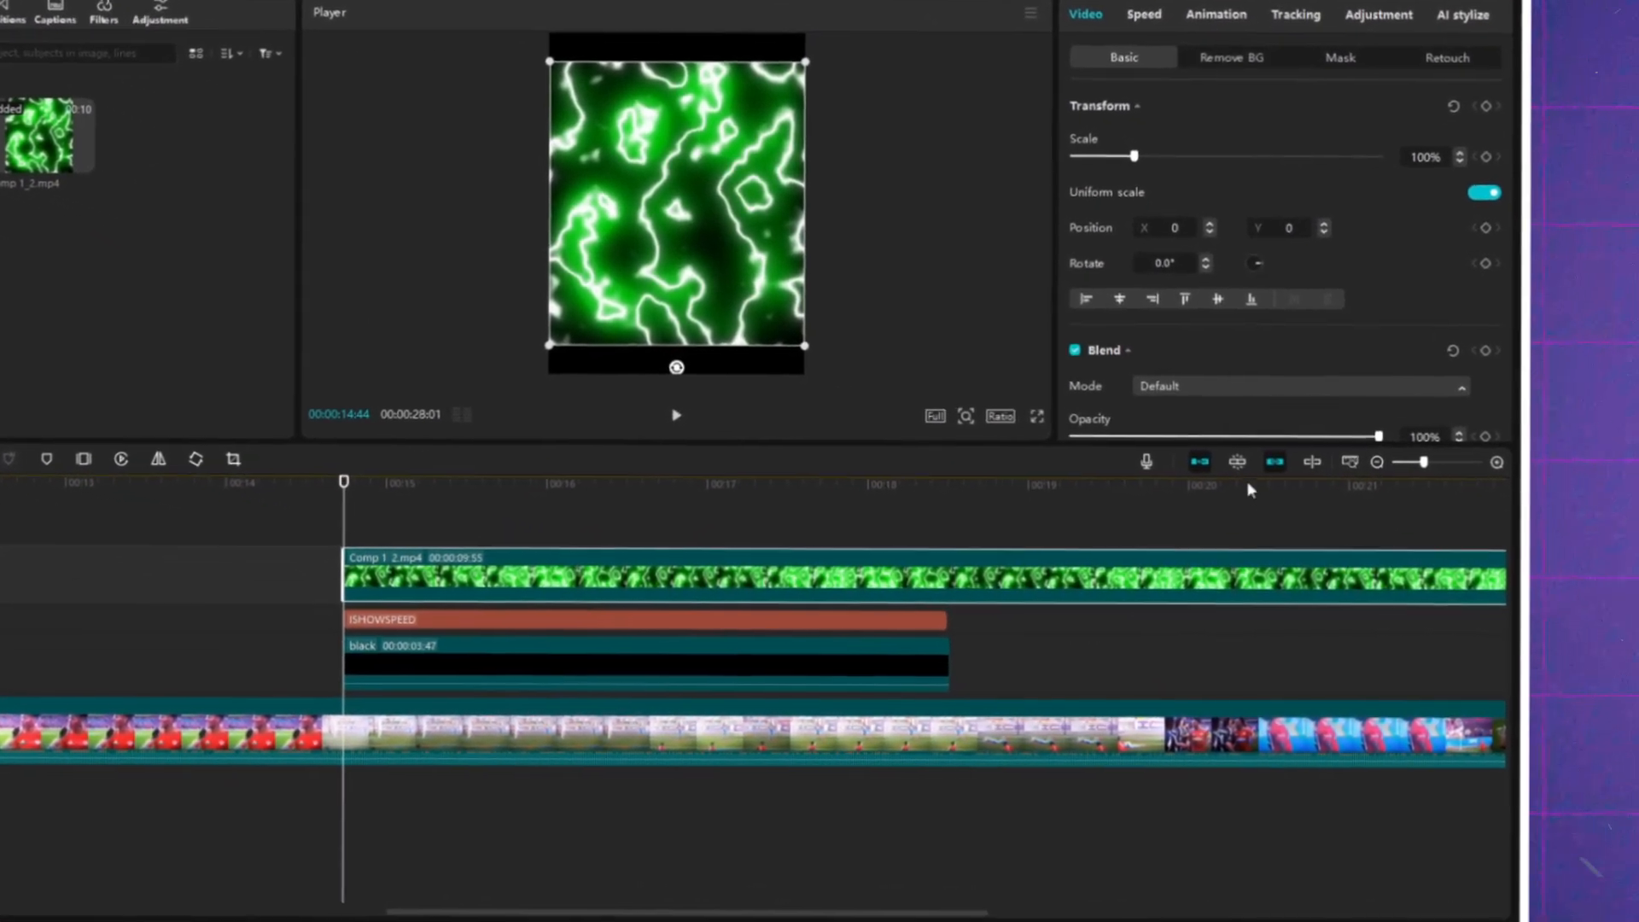
left_click(1255, 386)
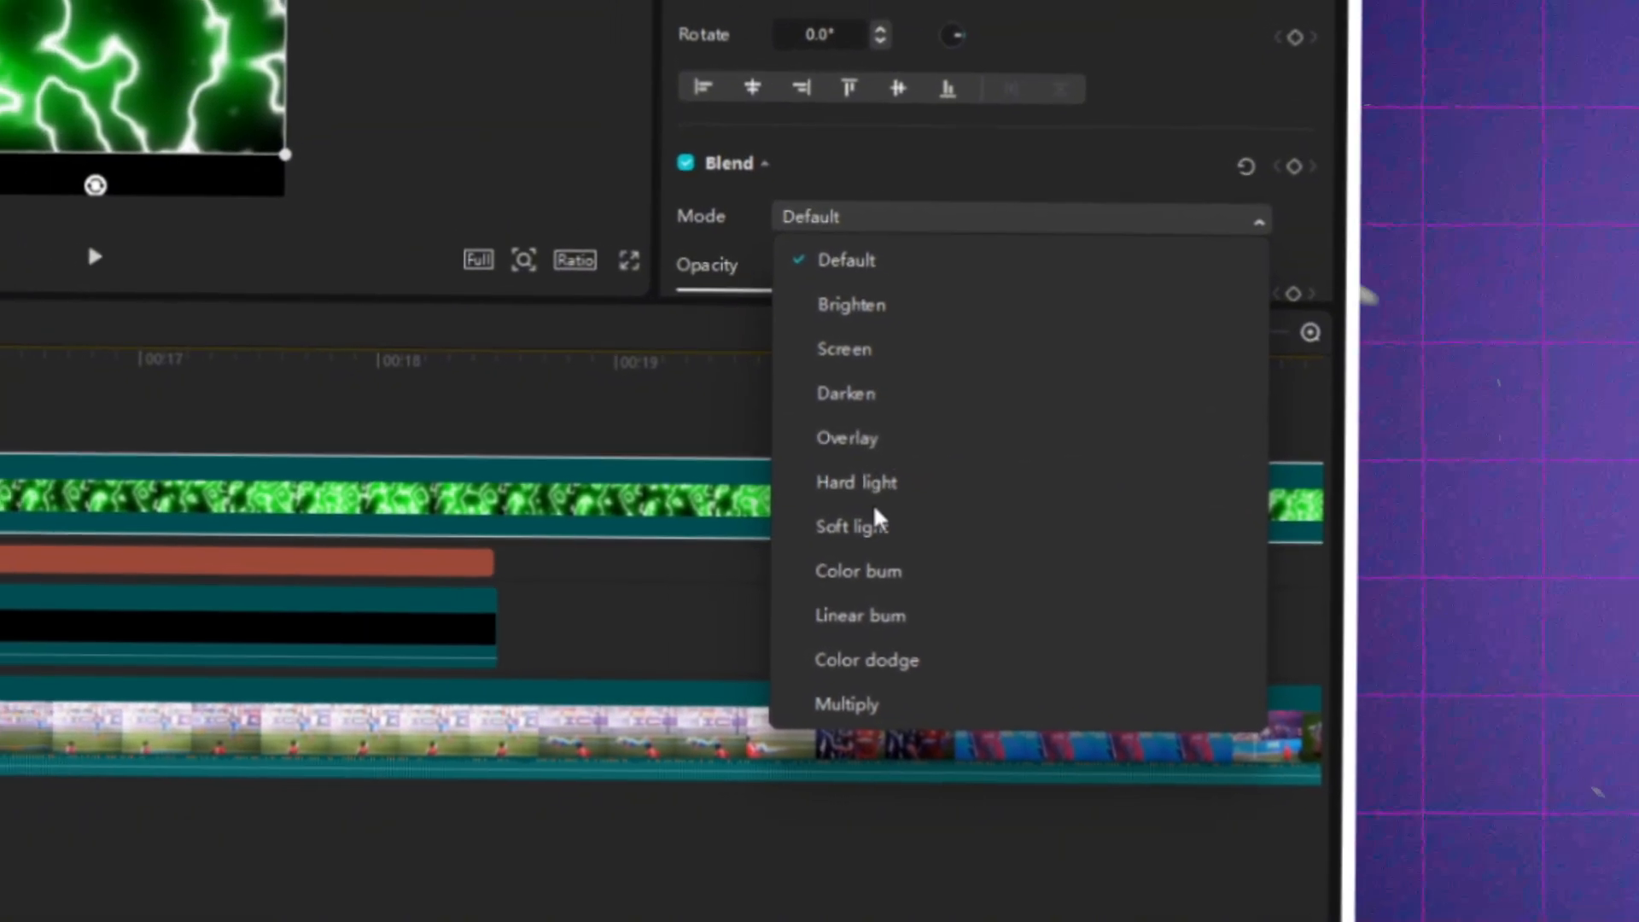
left_click(879, 615)
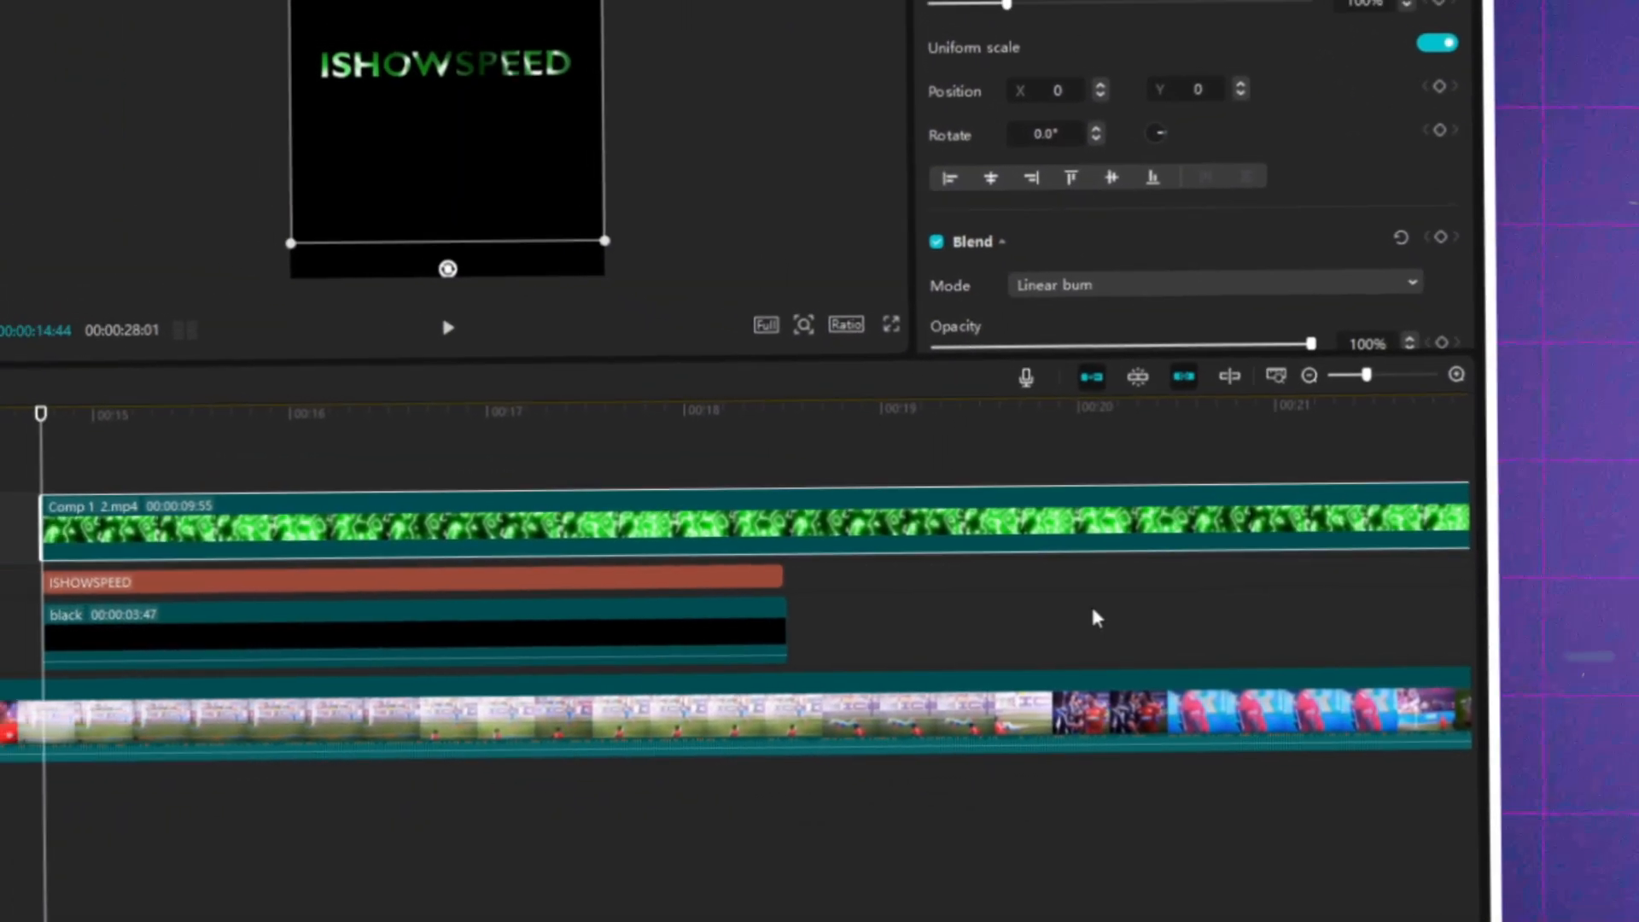
key("space")
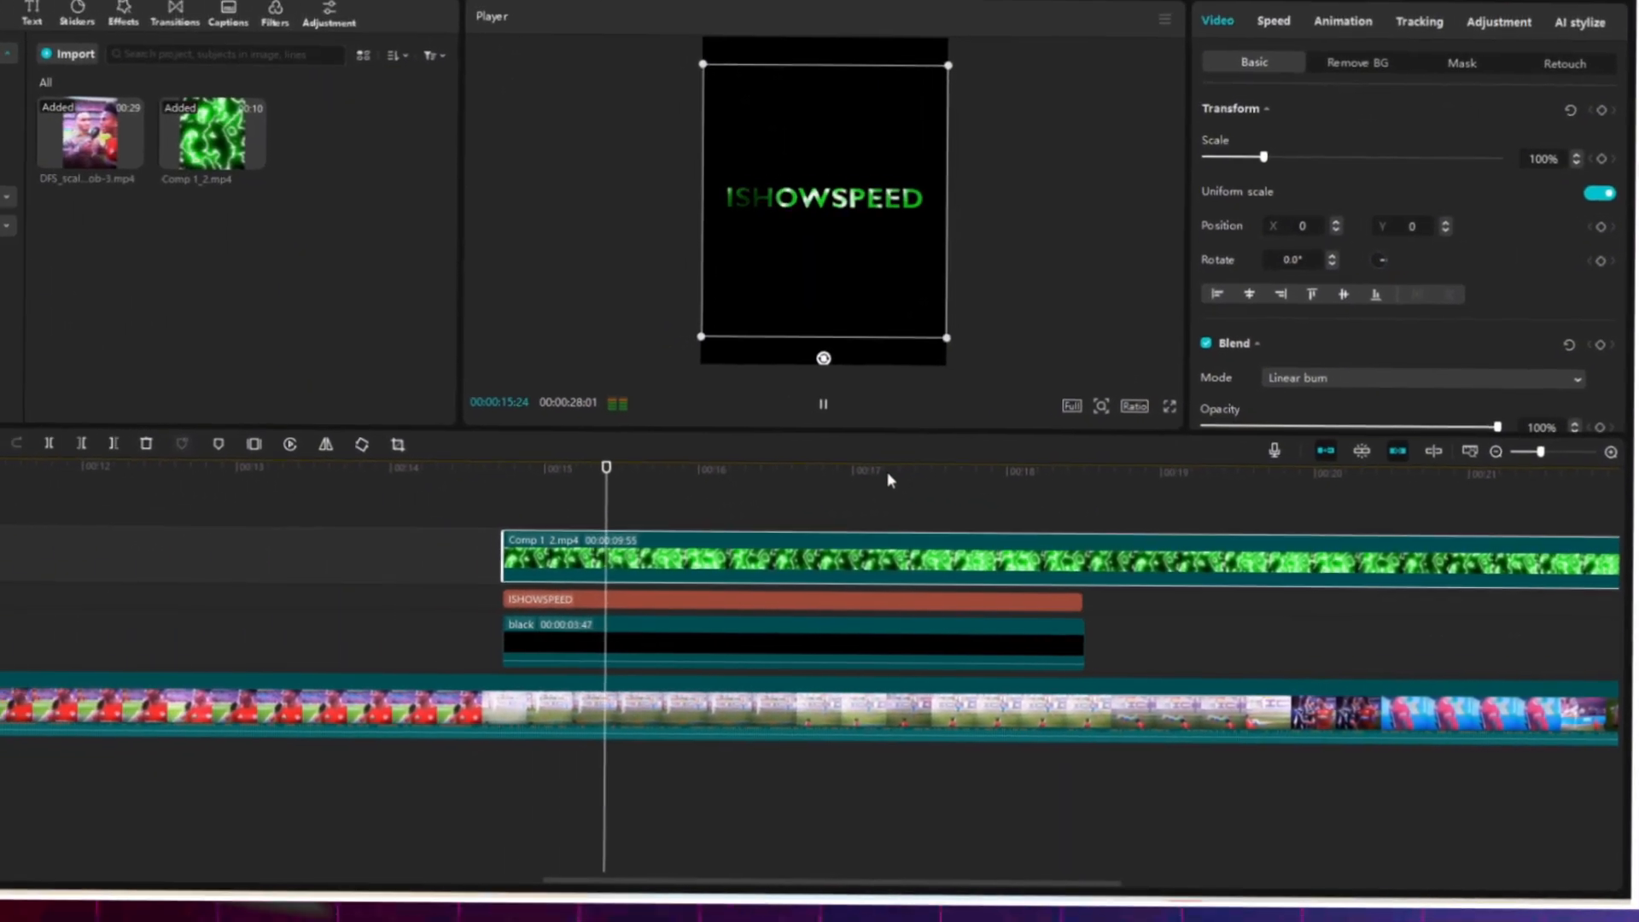
Trim Comp 1_2.mp4 to the text's length and place a duplicate of the ISHOWSPEED text on the track above it.
left_click(1138, 495)
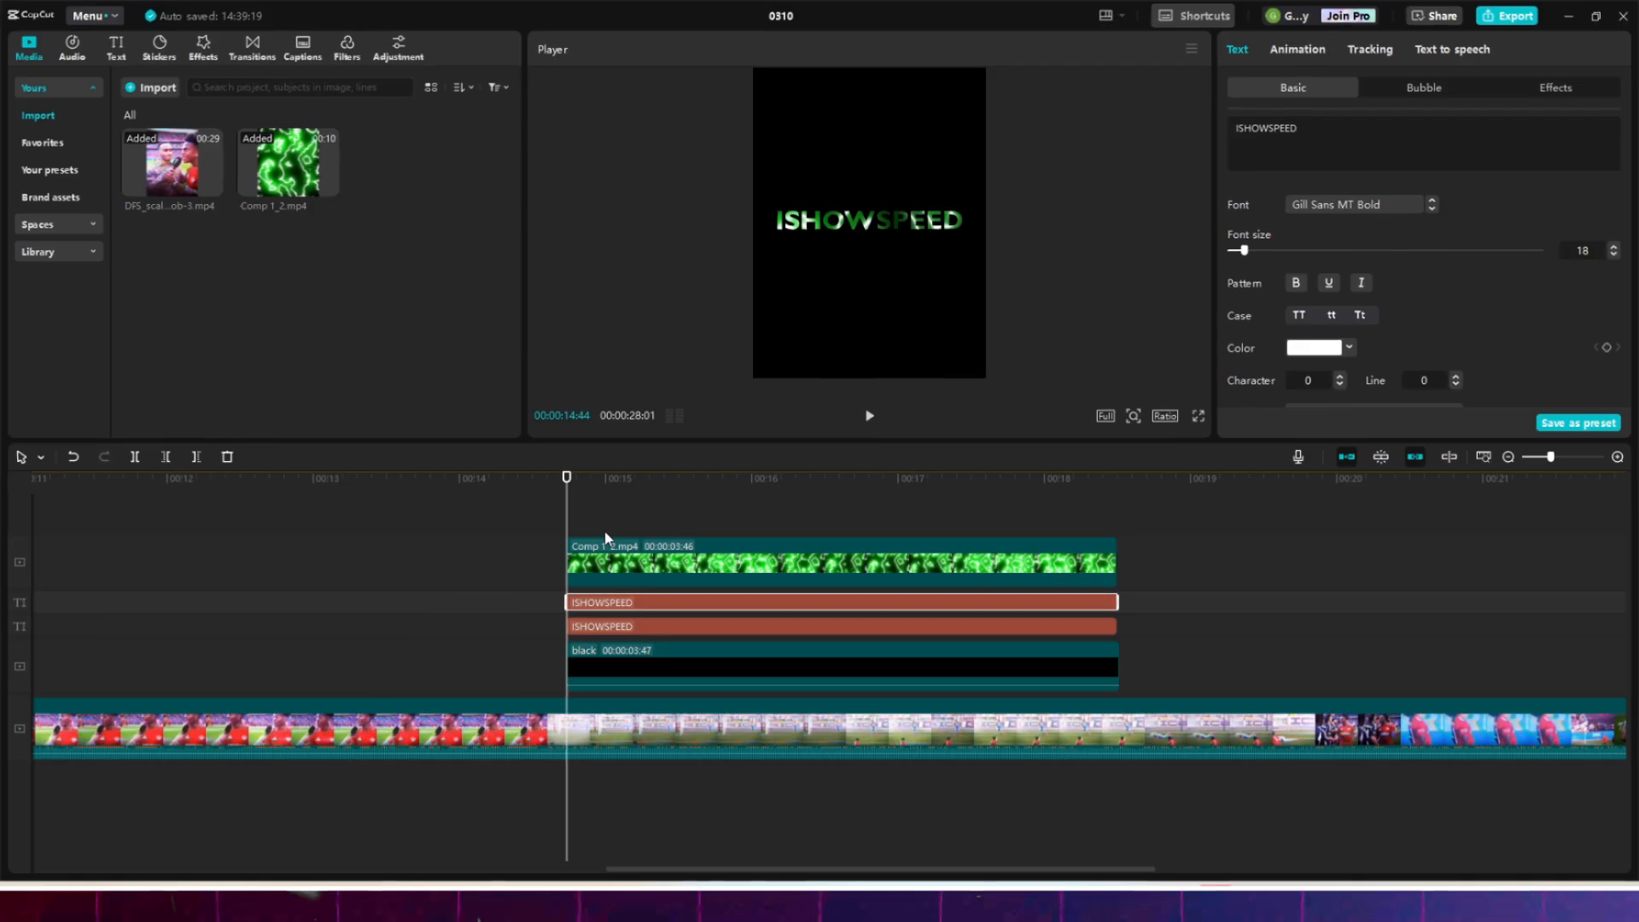
left_click_drag(613, 601, 620, 540)
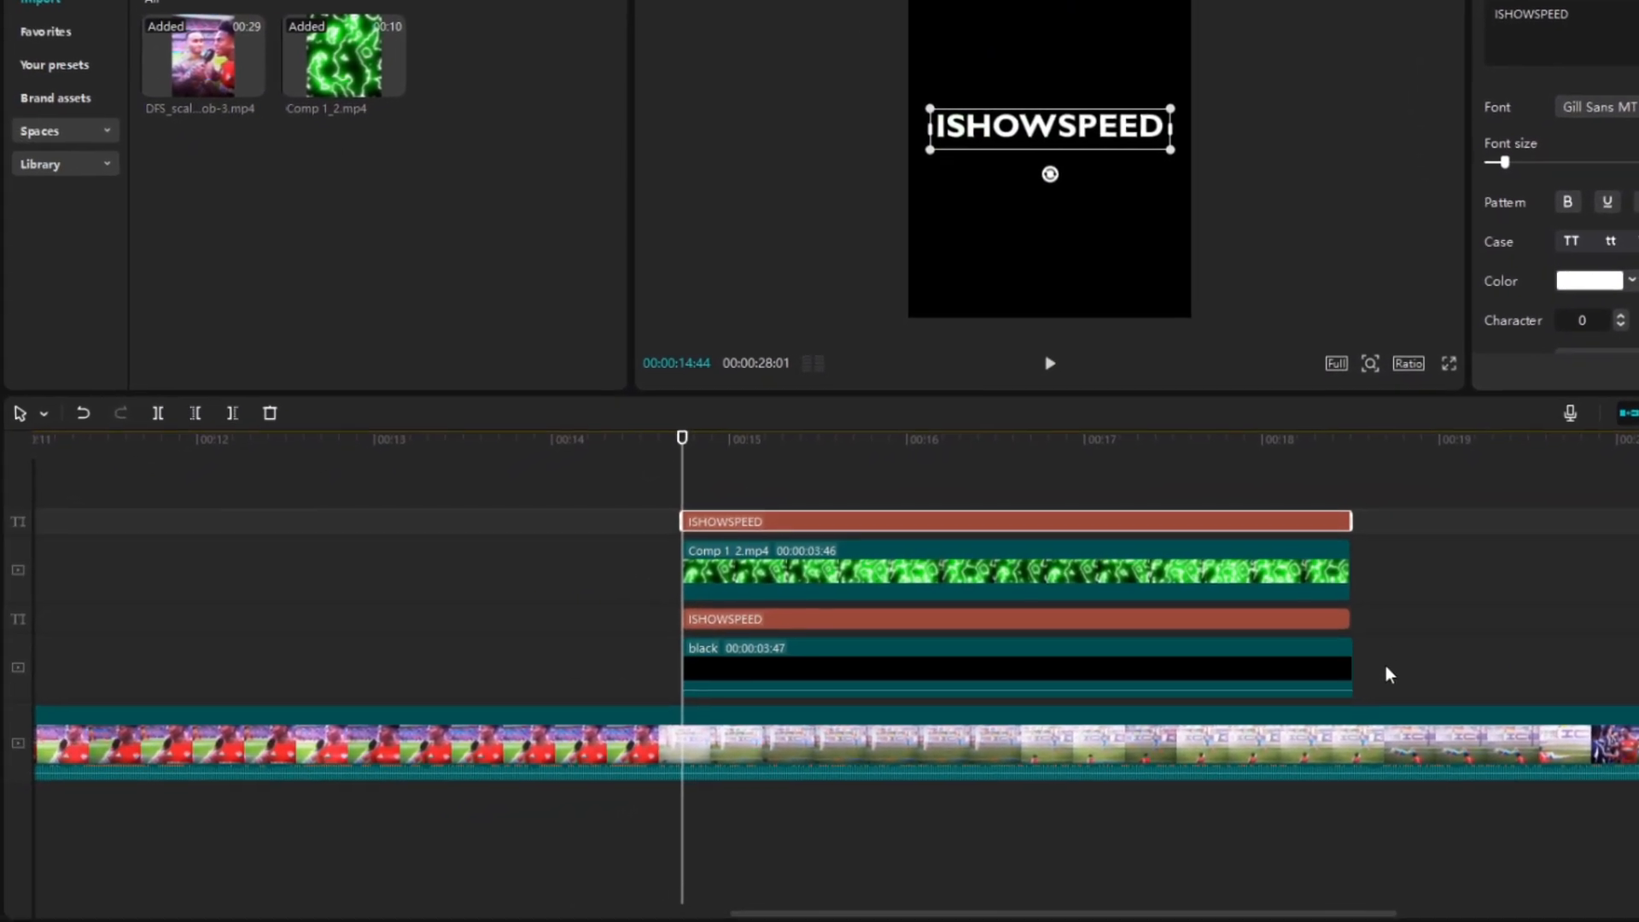
Combine Comp 1_2.mp4, the lower ISHOWSPEED text and the black clip into a compound clip.
left_click(1250, 719)
left_click_drag(1286, 601, 1148, 553)
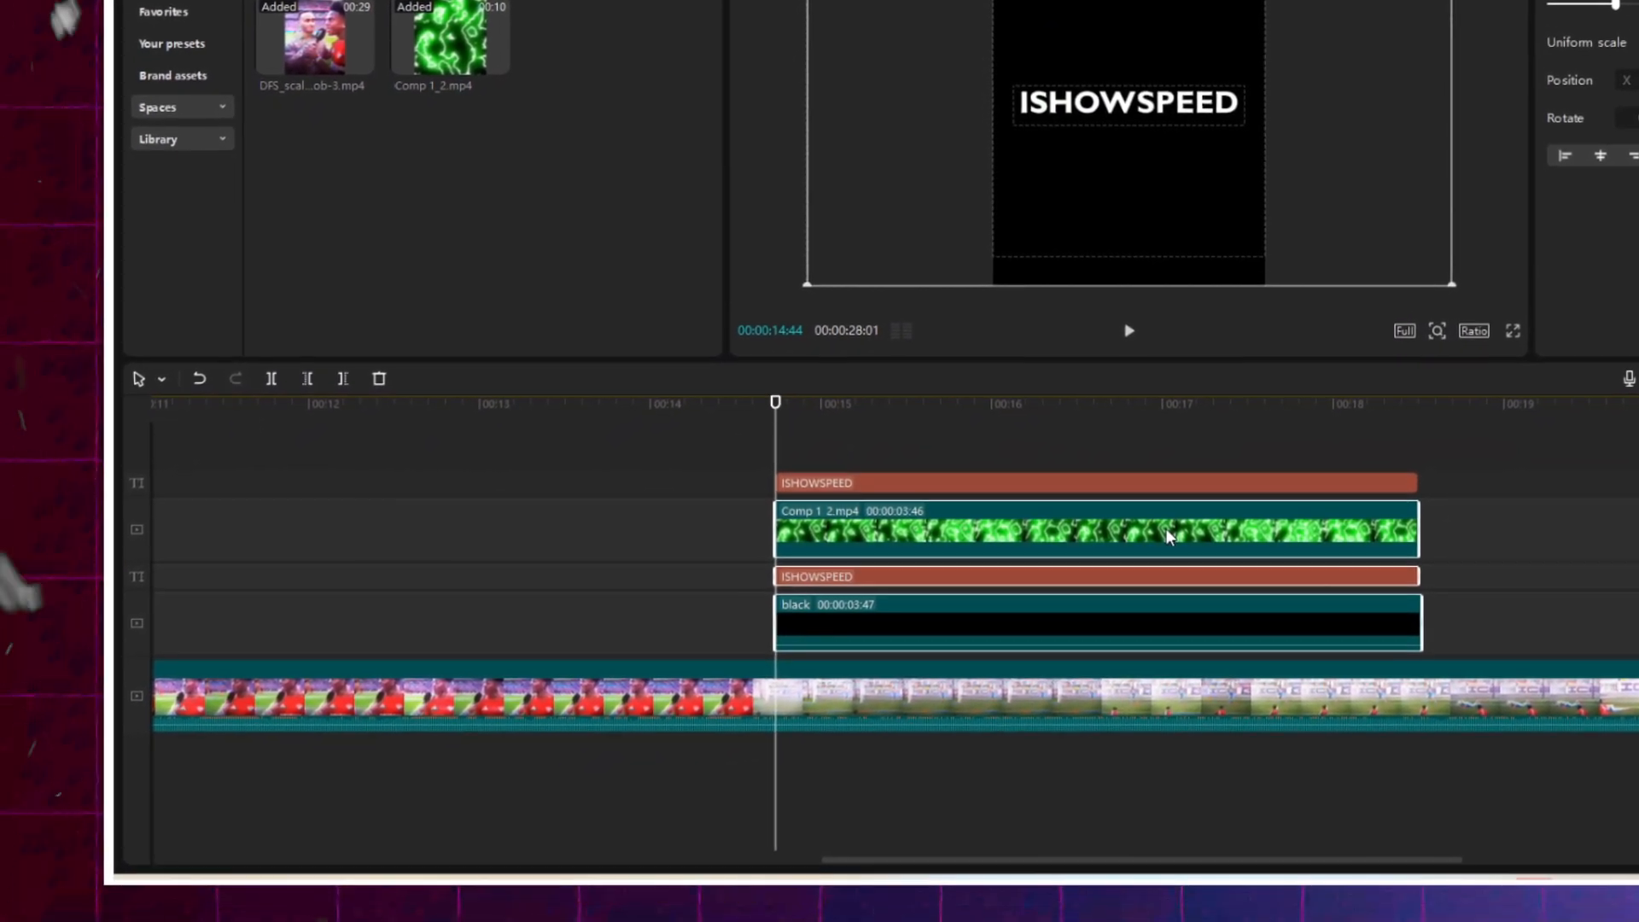
right_click(1128, 528)
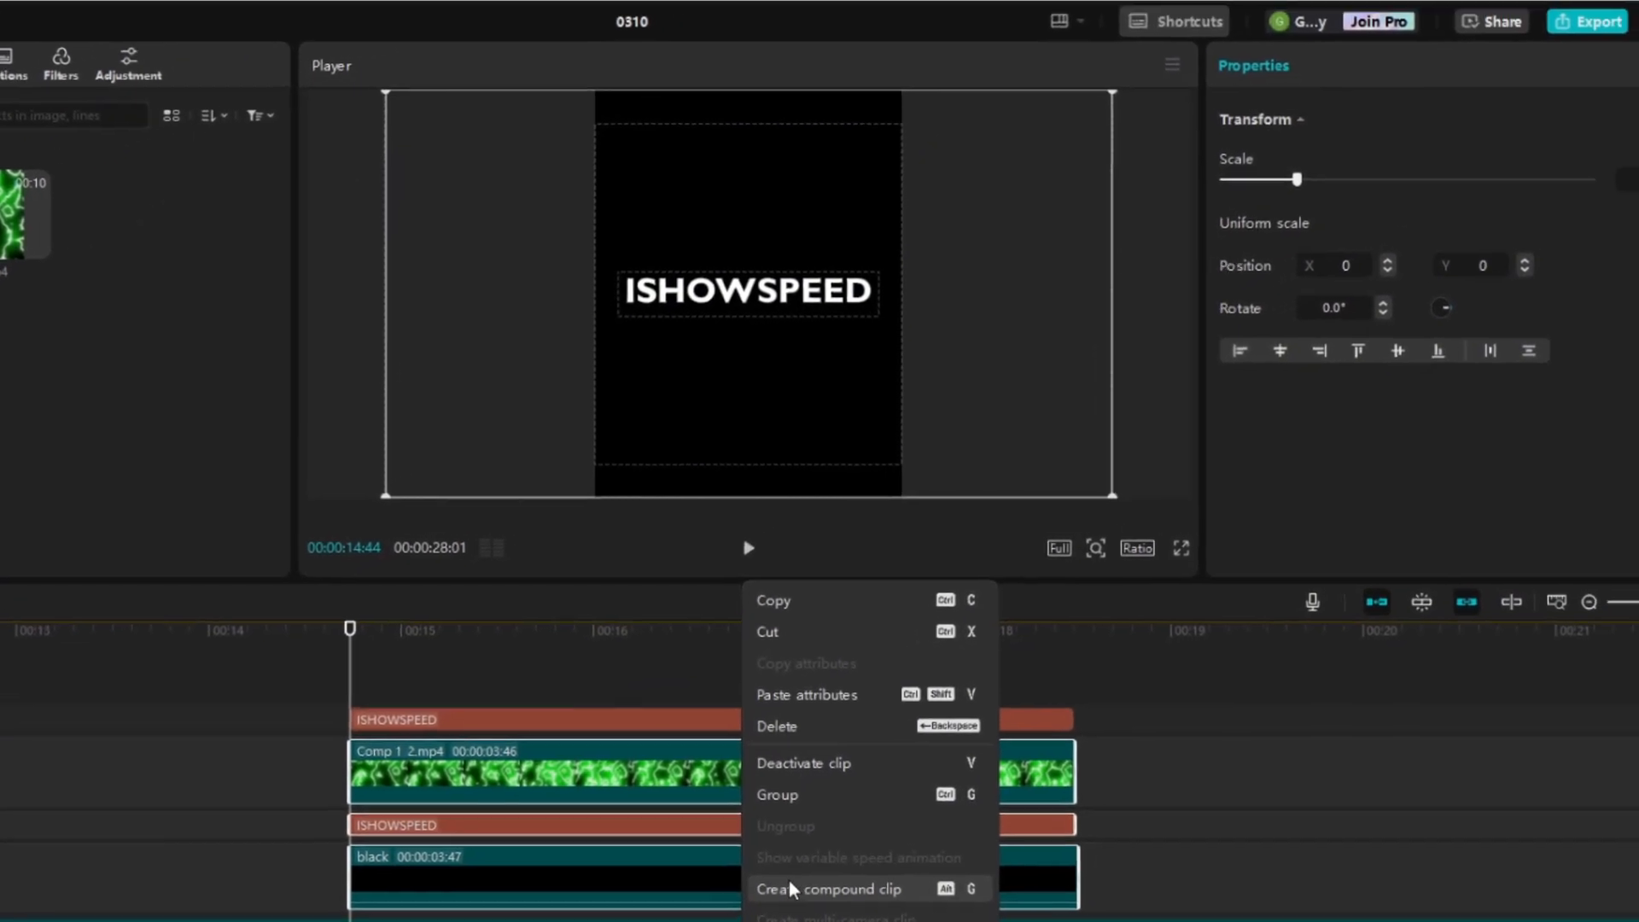
left_click(1161, 630)
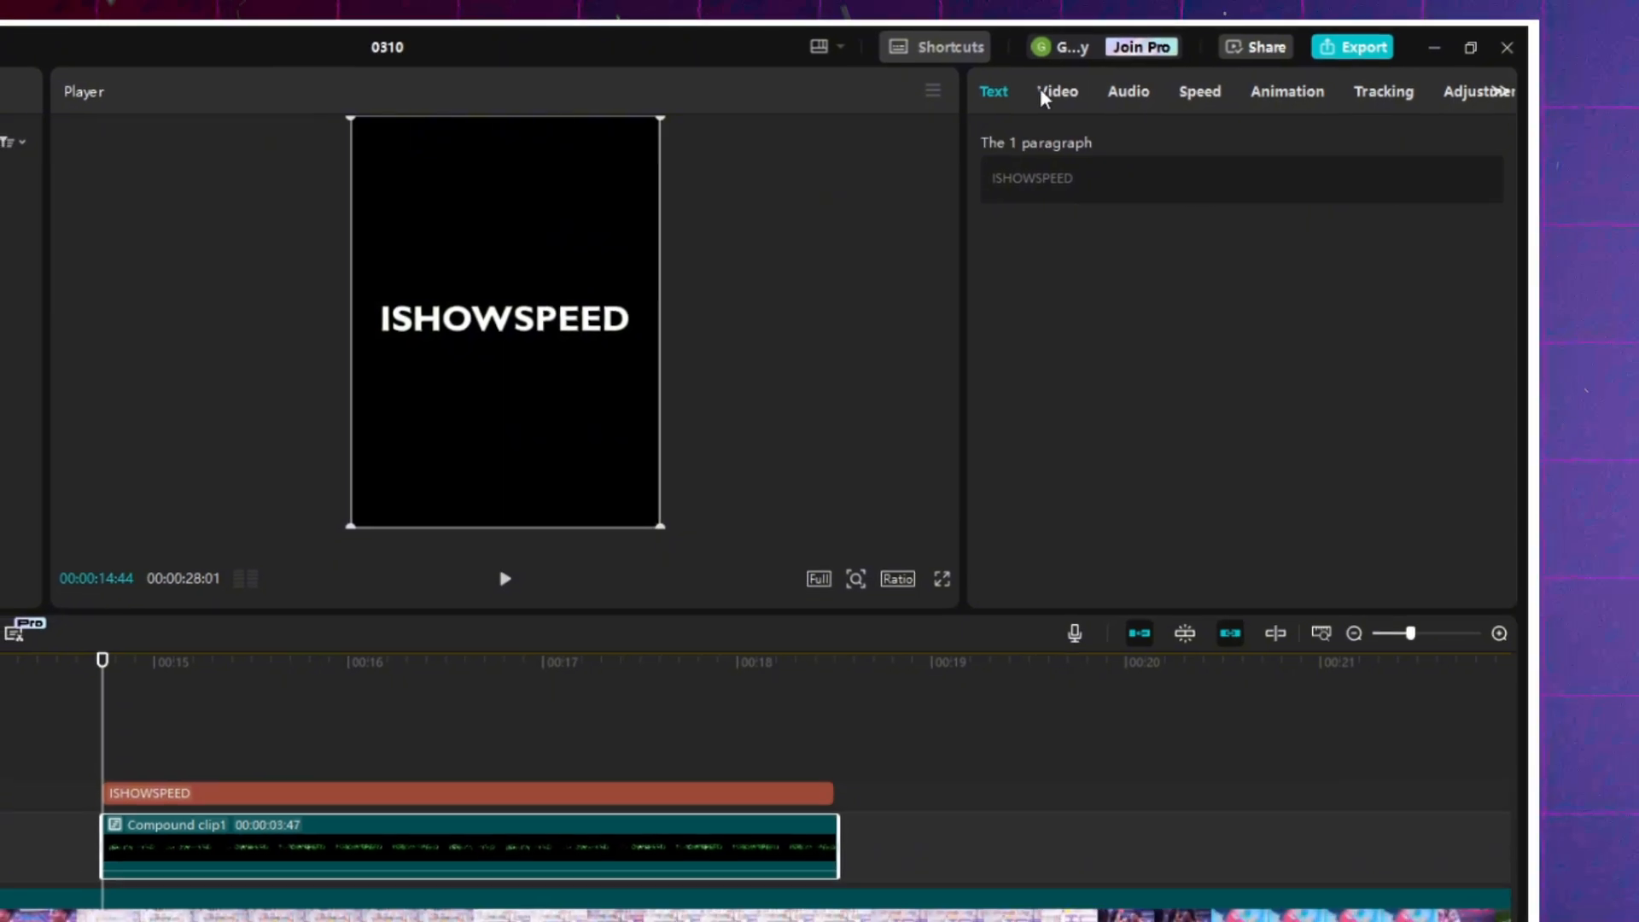
Set the compound clip's blend mode to Brighten.
left_click(1063, 91)
left_click(1097, 546)
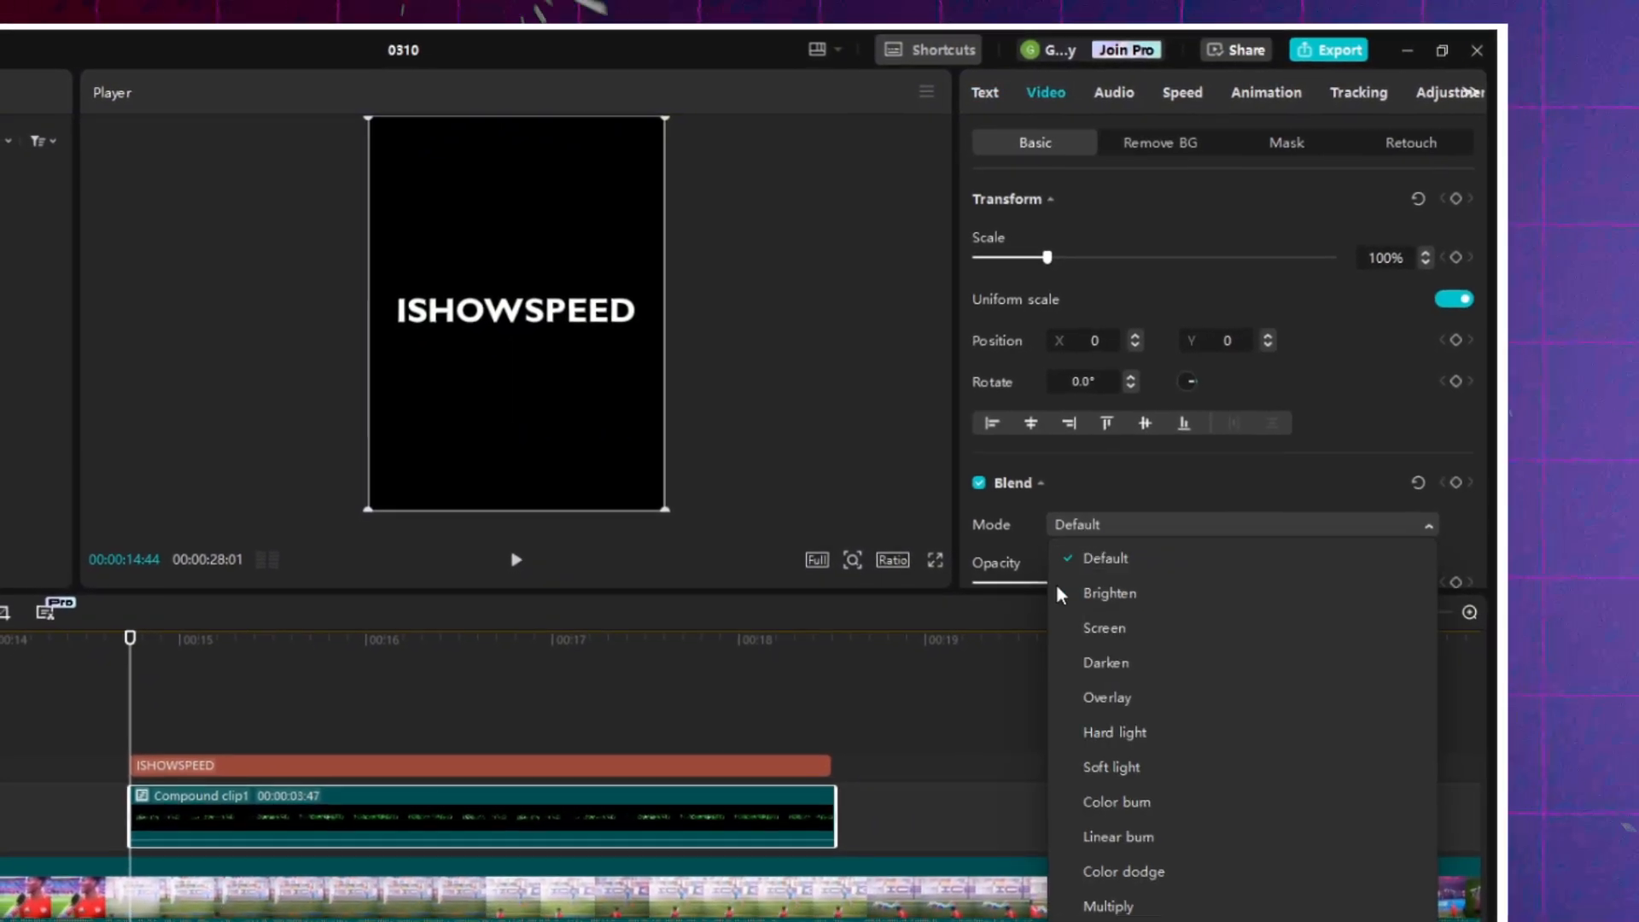
left_click(1109, 593)
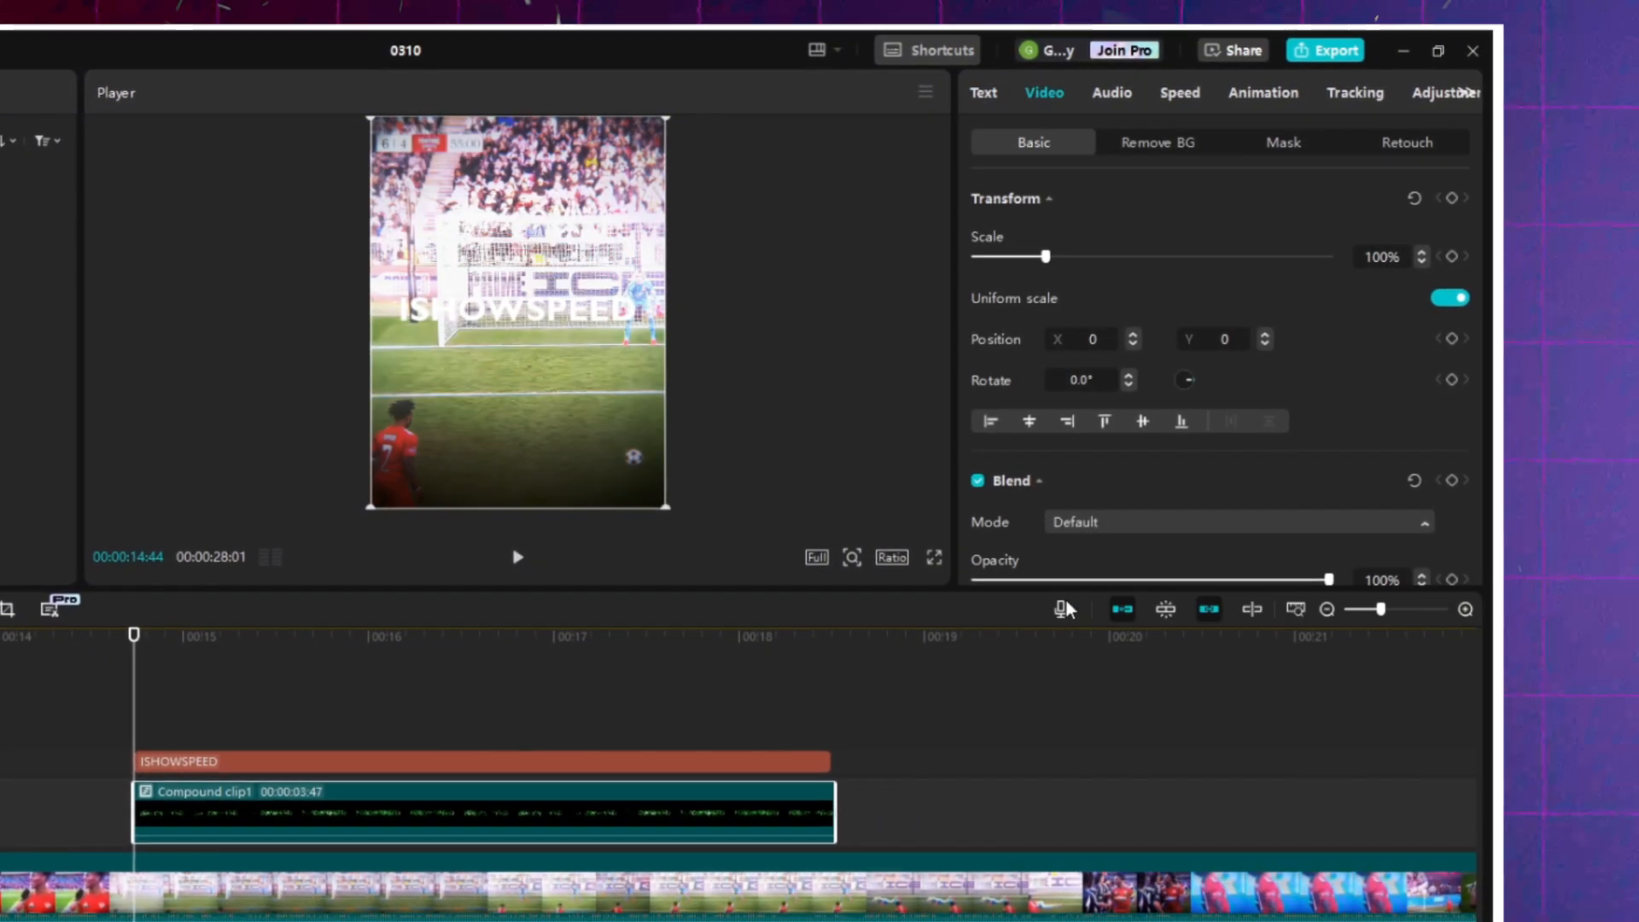
Move the ISHOWSPEED text clip beneath the compound clip, keeping its start at the playhead.
left_click_drag(181, 765, 176, 843)
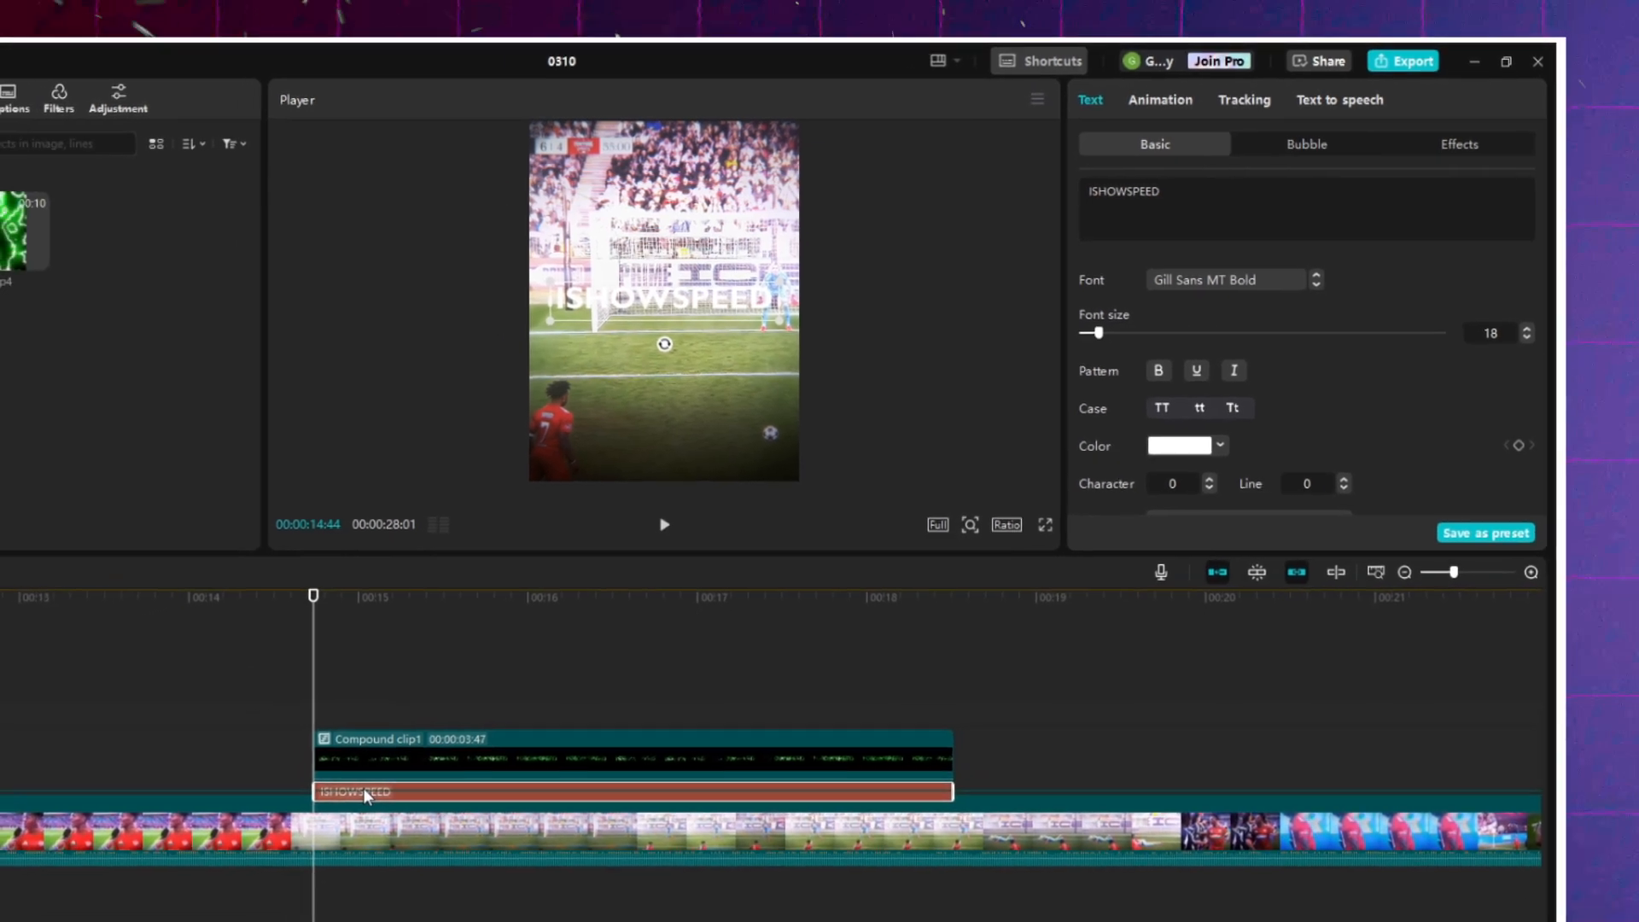
left_click_drag(364, 788, 367, 787)
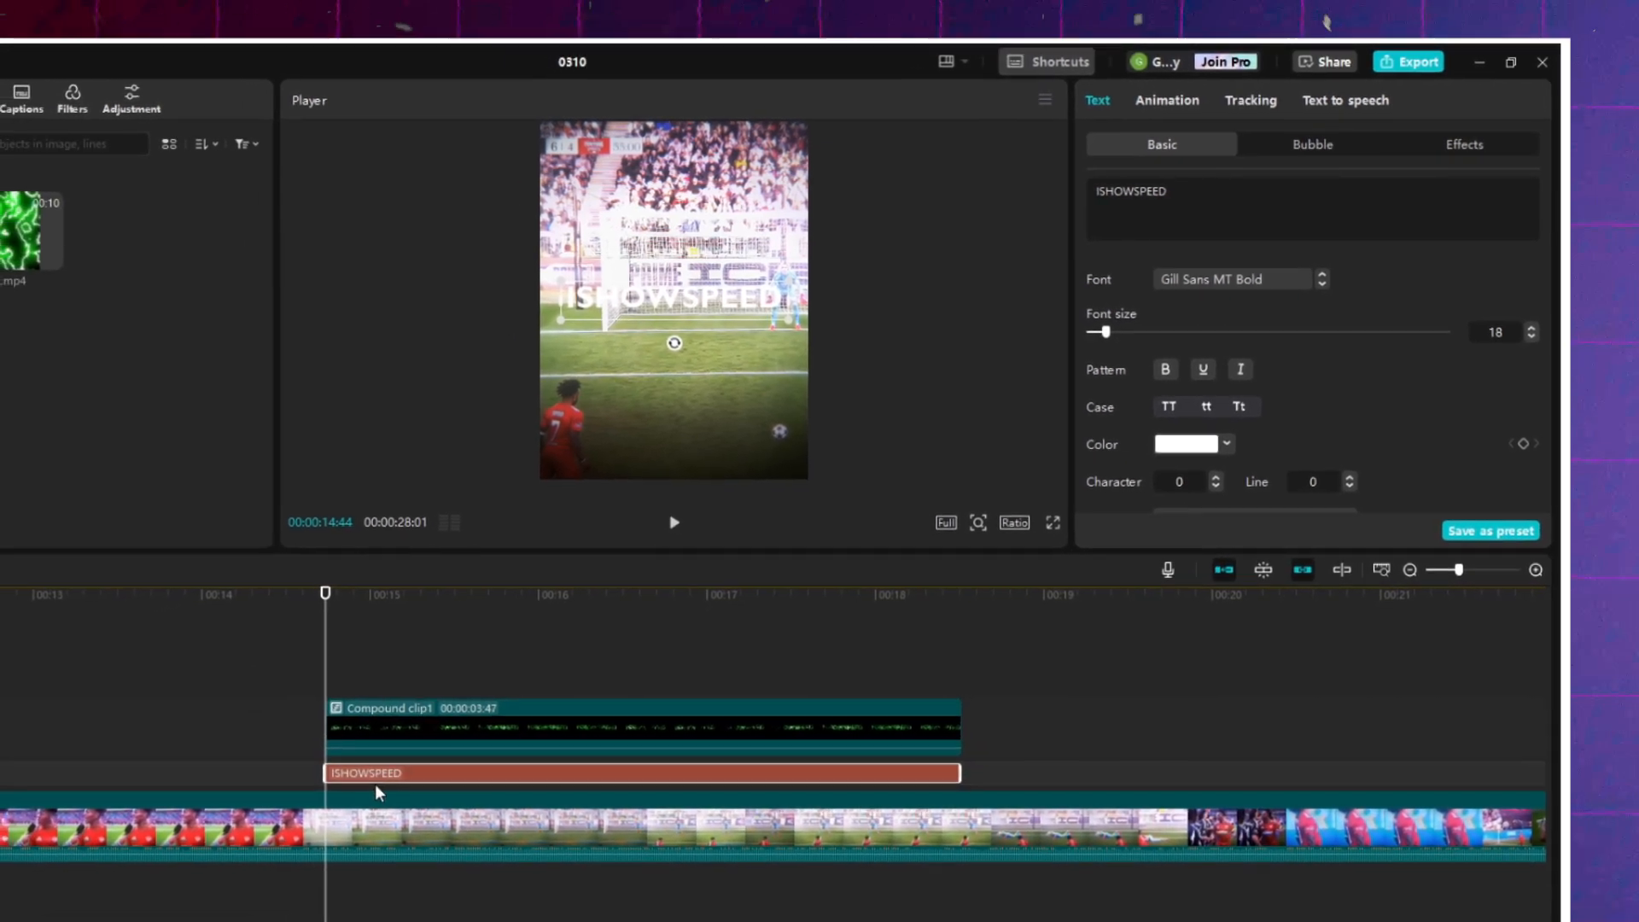
left_click(1538, 568)
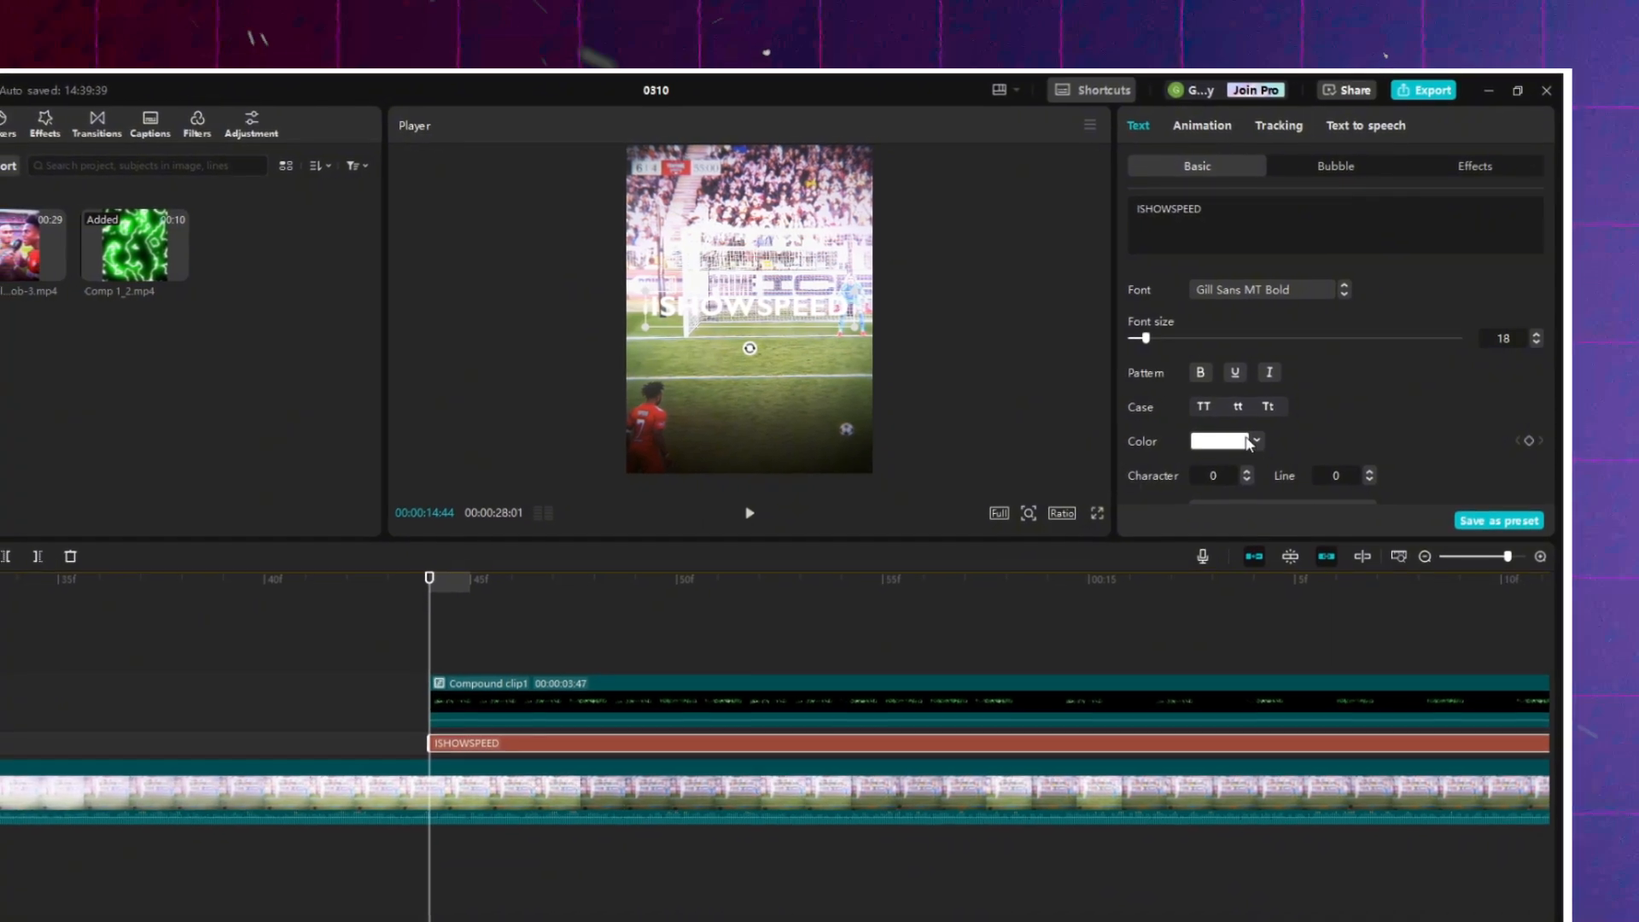
Change the ISHOWSPEED text's color to black (000000).
left_click(1214, 442)
left_click(1200, 522)
left_click_drag(1195, 519, 1124, 565)
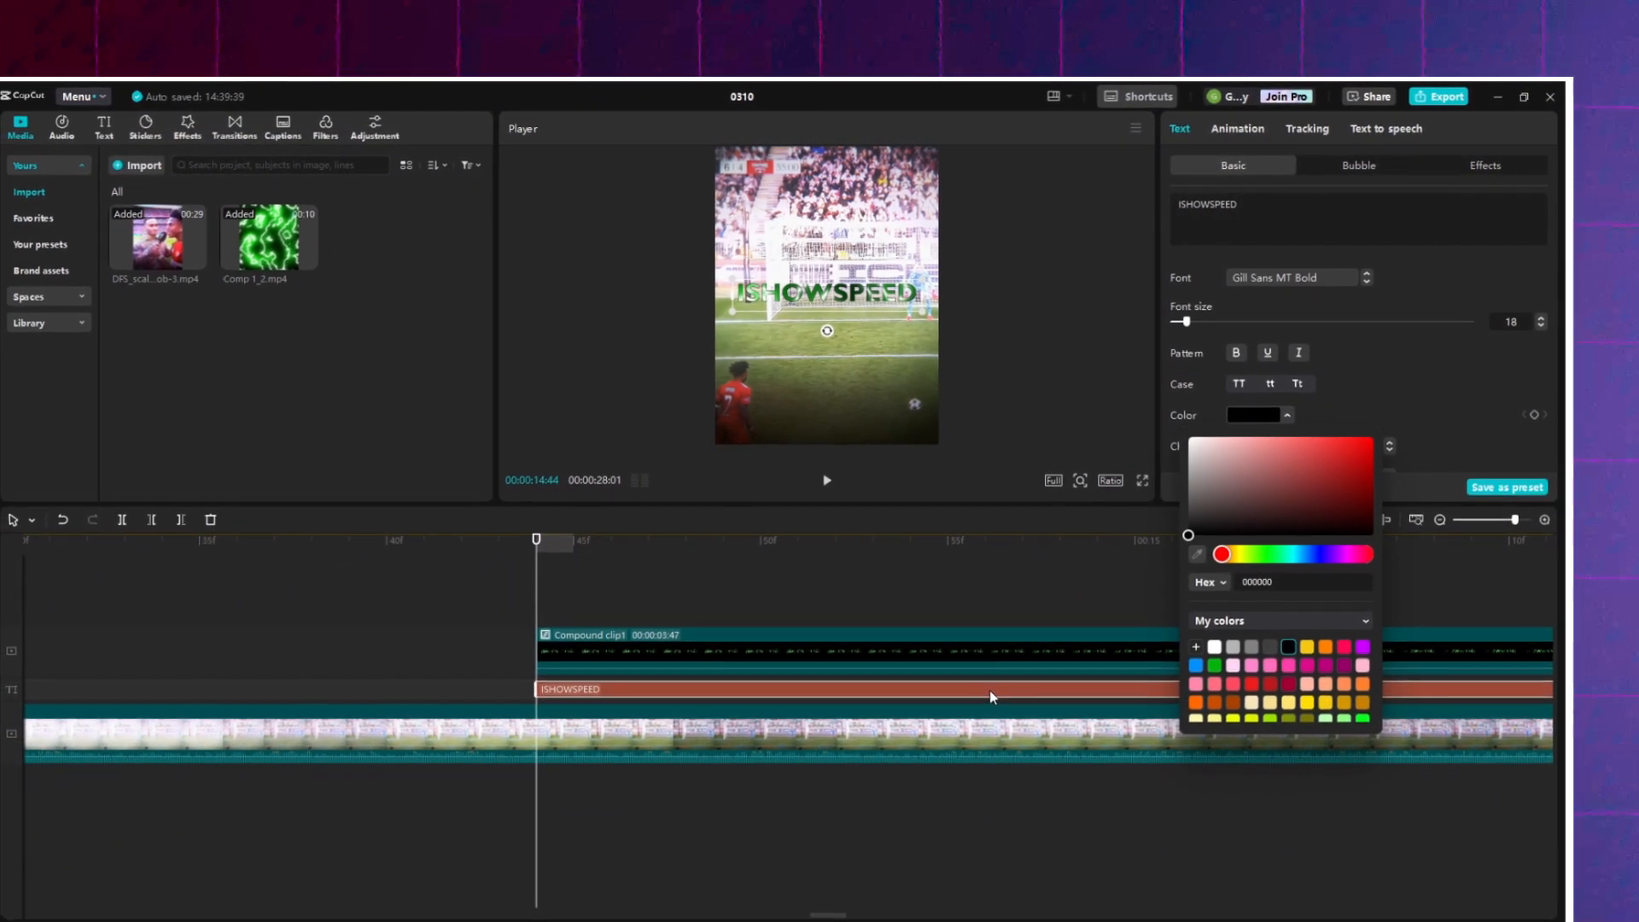
left_click(704, 699)
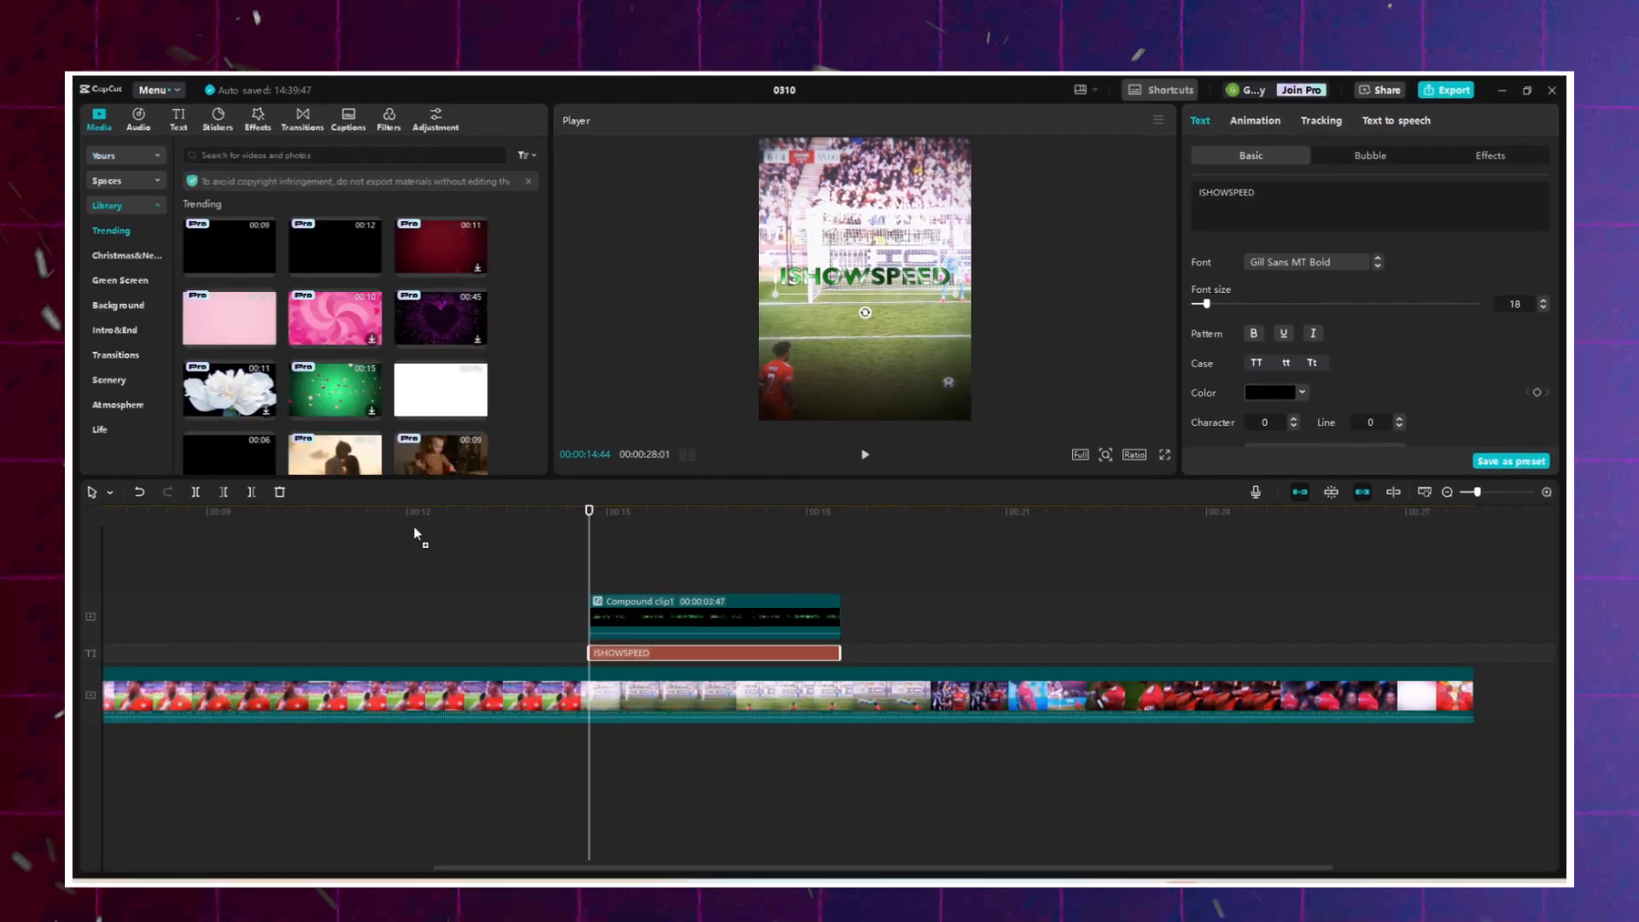
Add the black clip from the library beneath the ISHOWSPEED text and align its start with the playhead.
left_click_drag(413, 535, 585, 668)
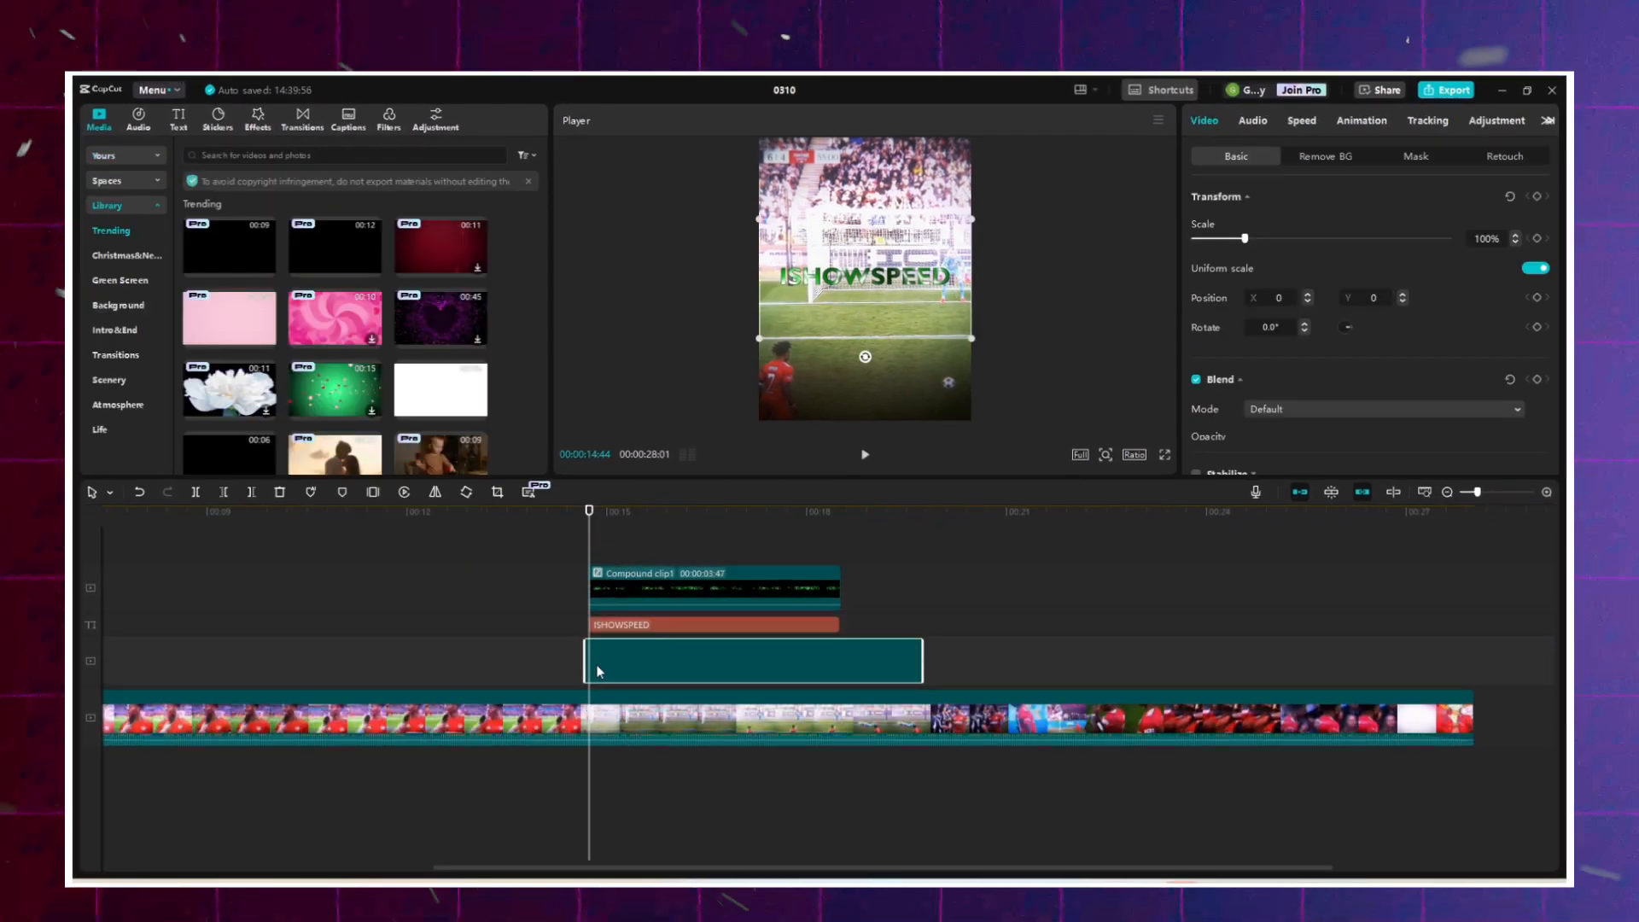
left_click(1546, 492)
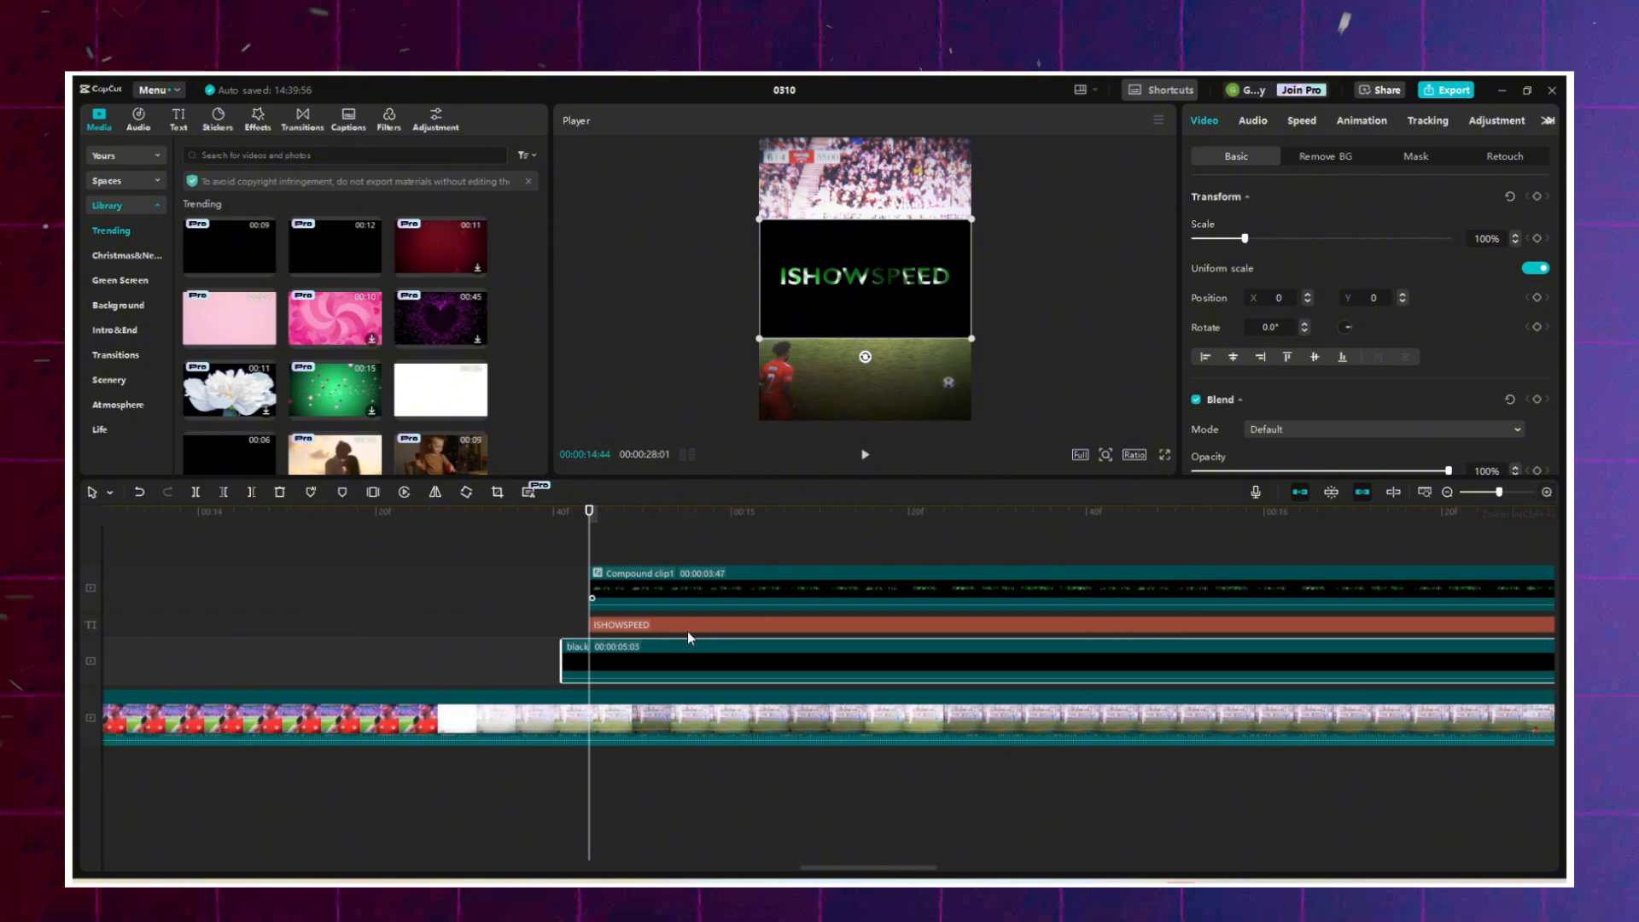
left_click_drag(624, 669, 621, 669)
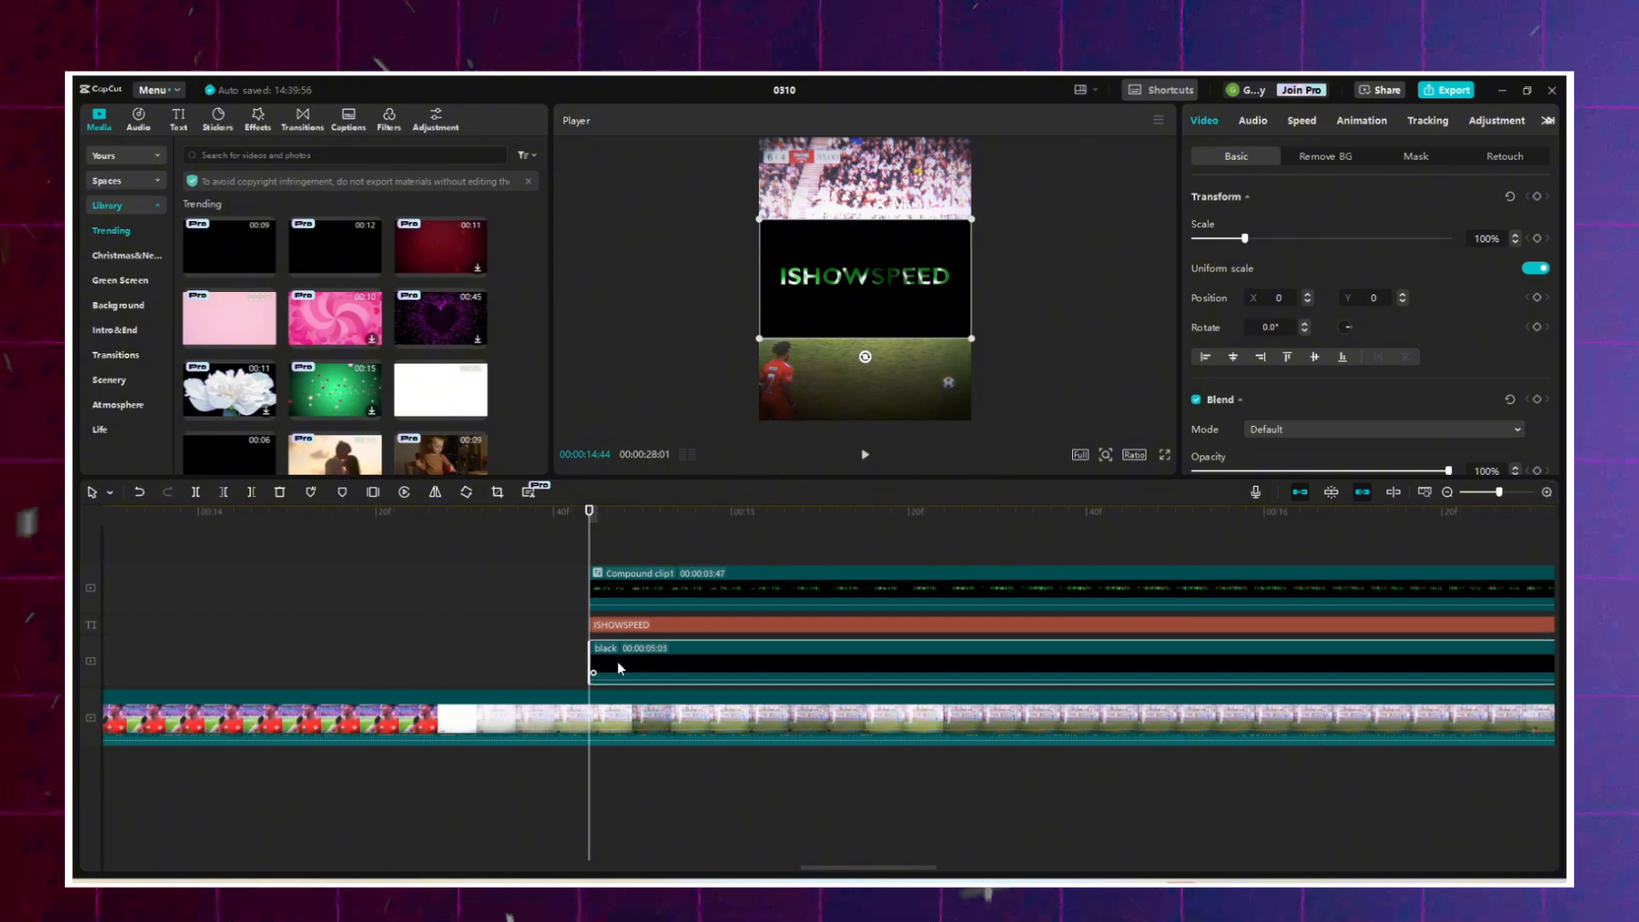
Trim the end of the black clip to match the end of the ISHOWSPEED text.
left_click(1447, 492)
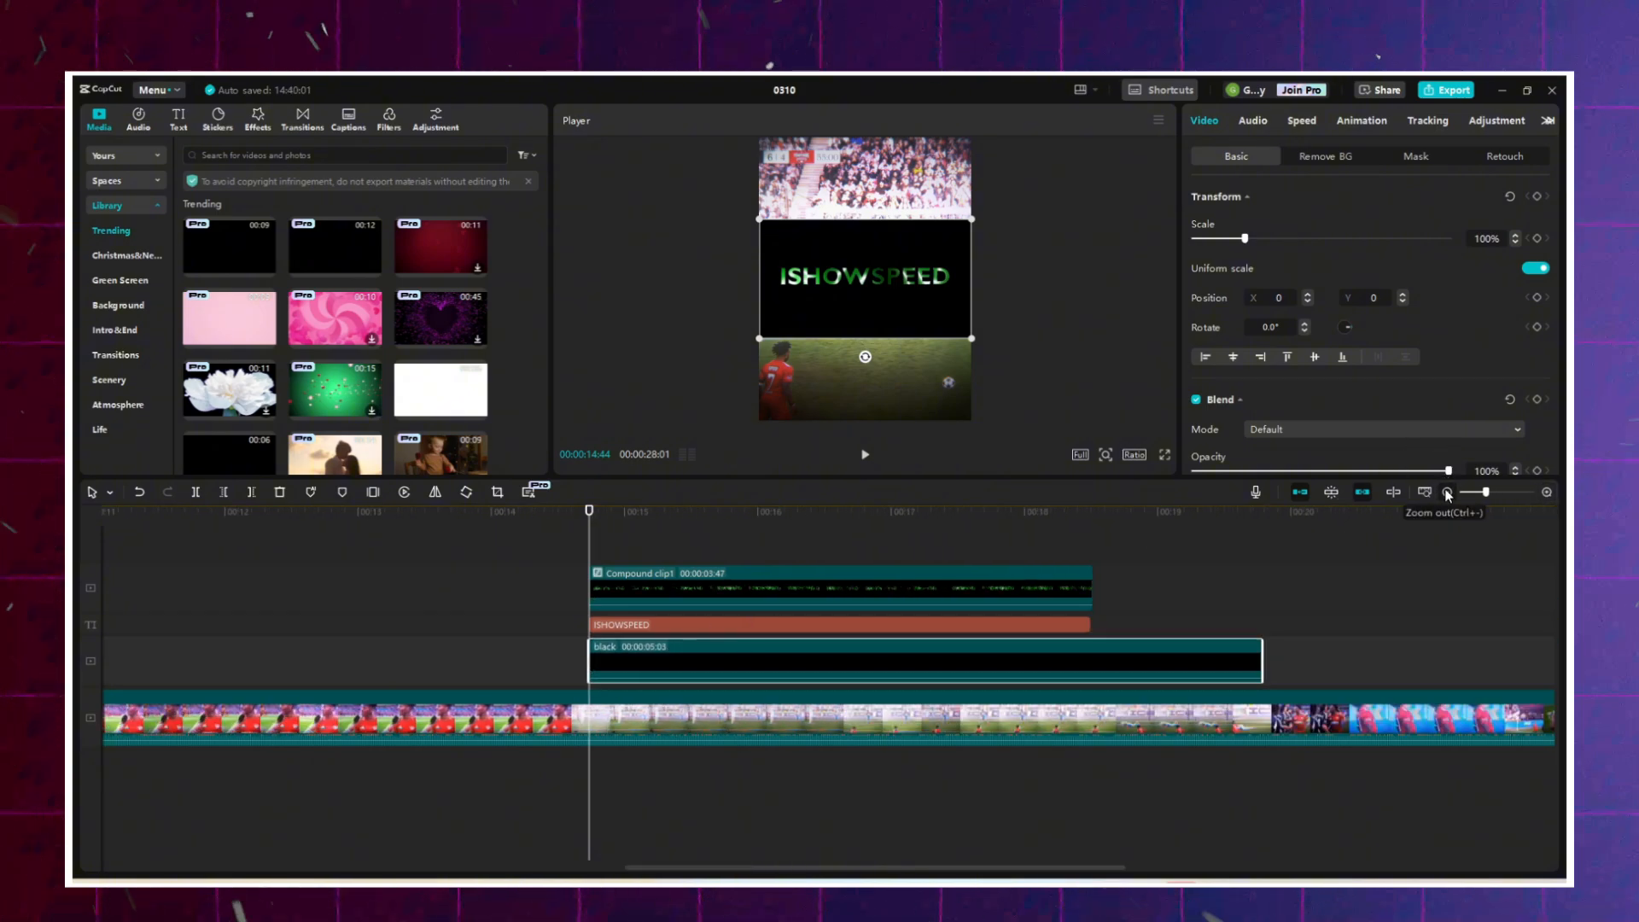
left_click(1447, 493)
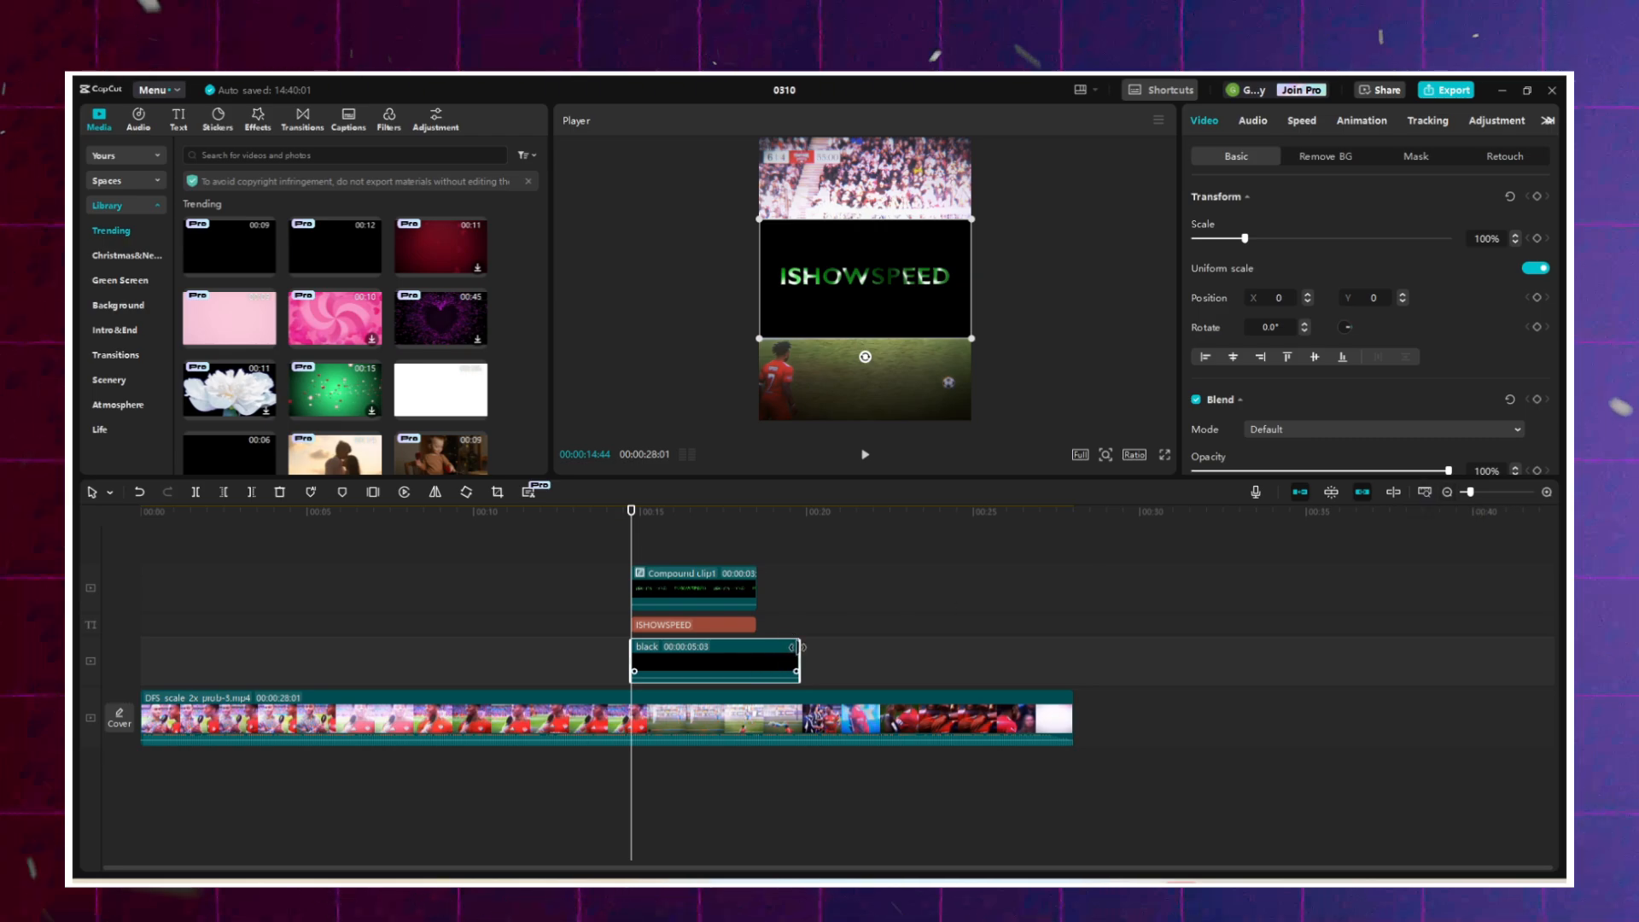
left_click_drag(800, 648, 753, 655)
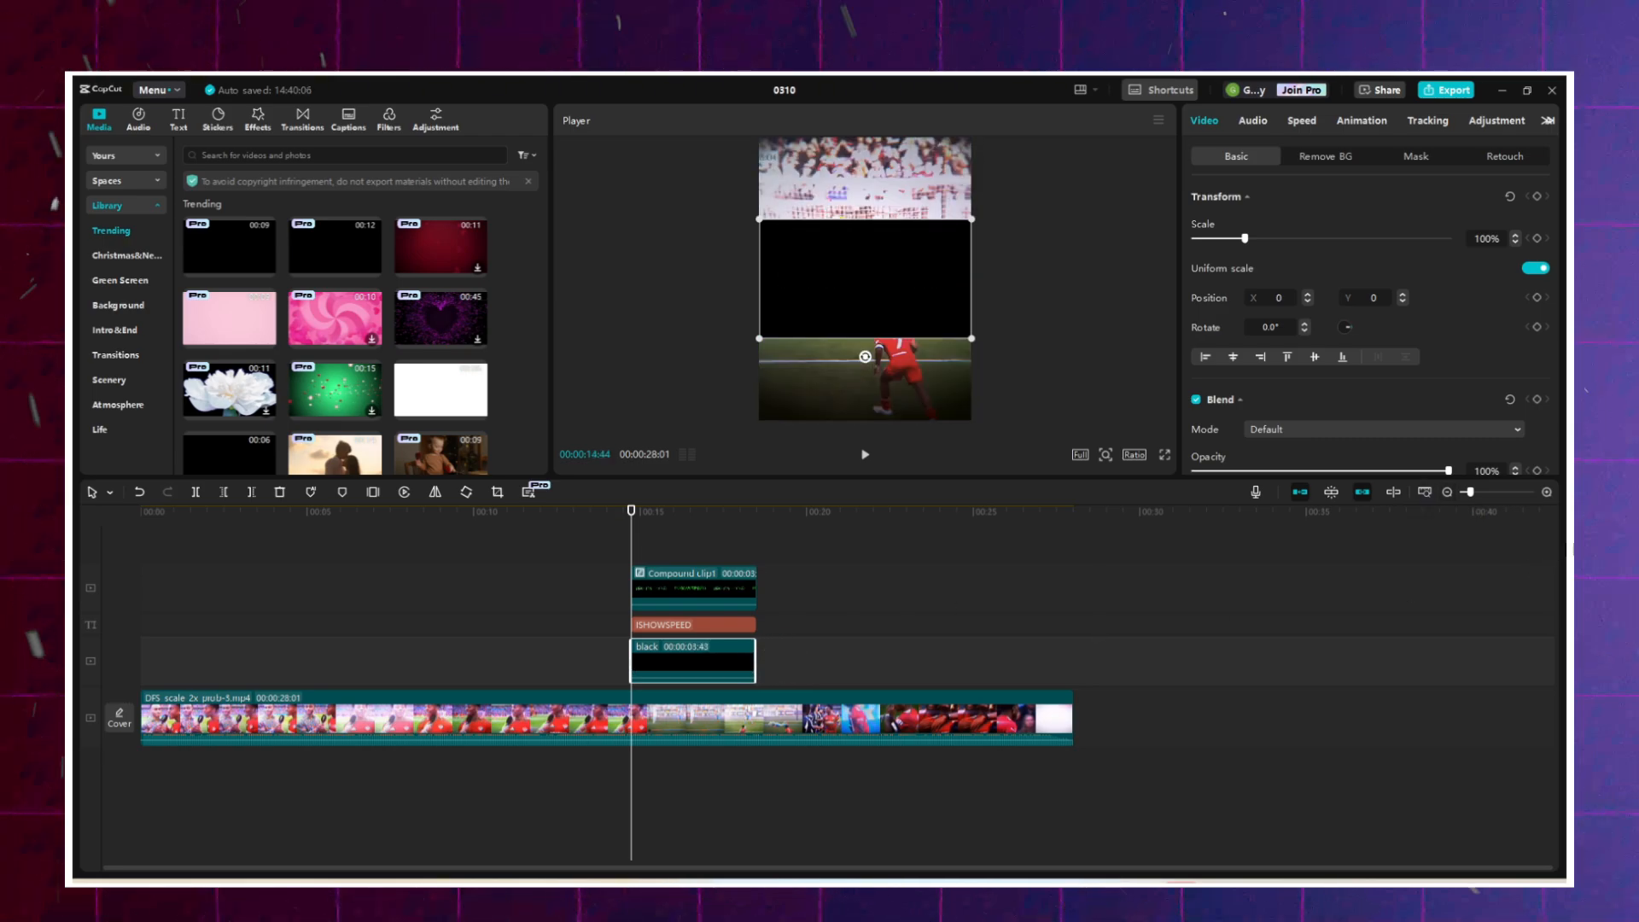
left_click(1546, 492)
left_click(1547, 493)
left_click(1547, 492)
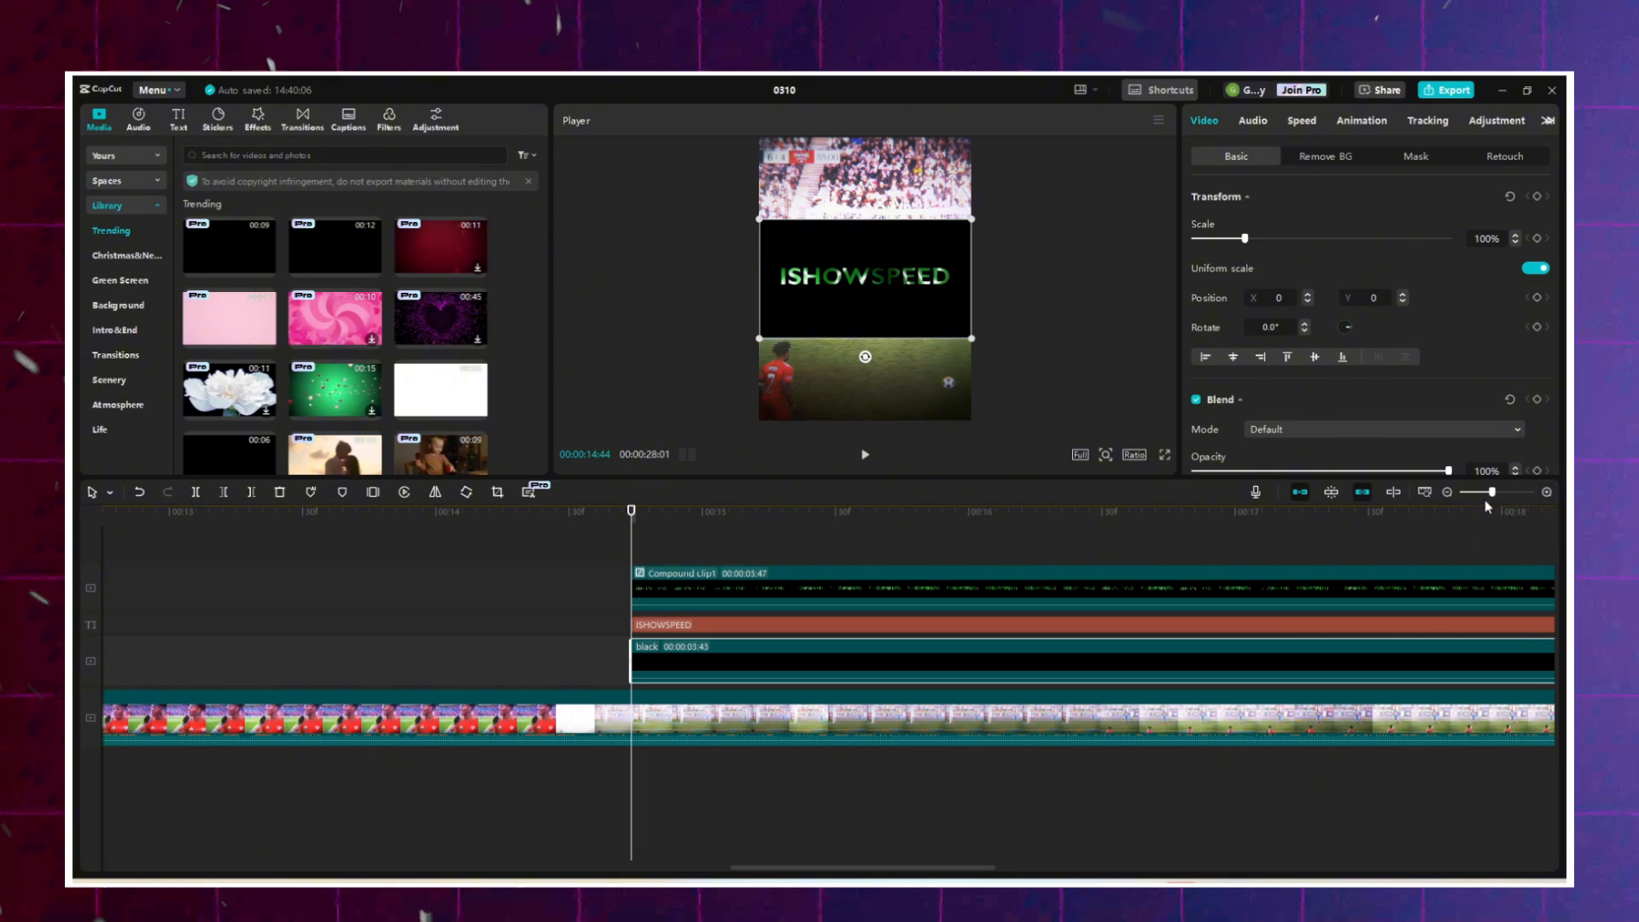
left_click(1447, 492)
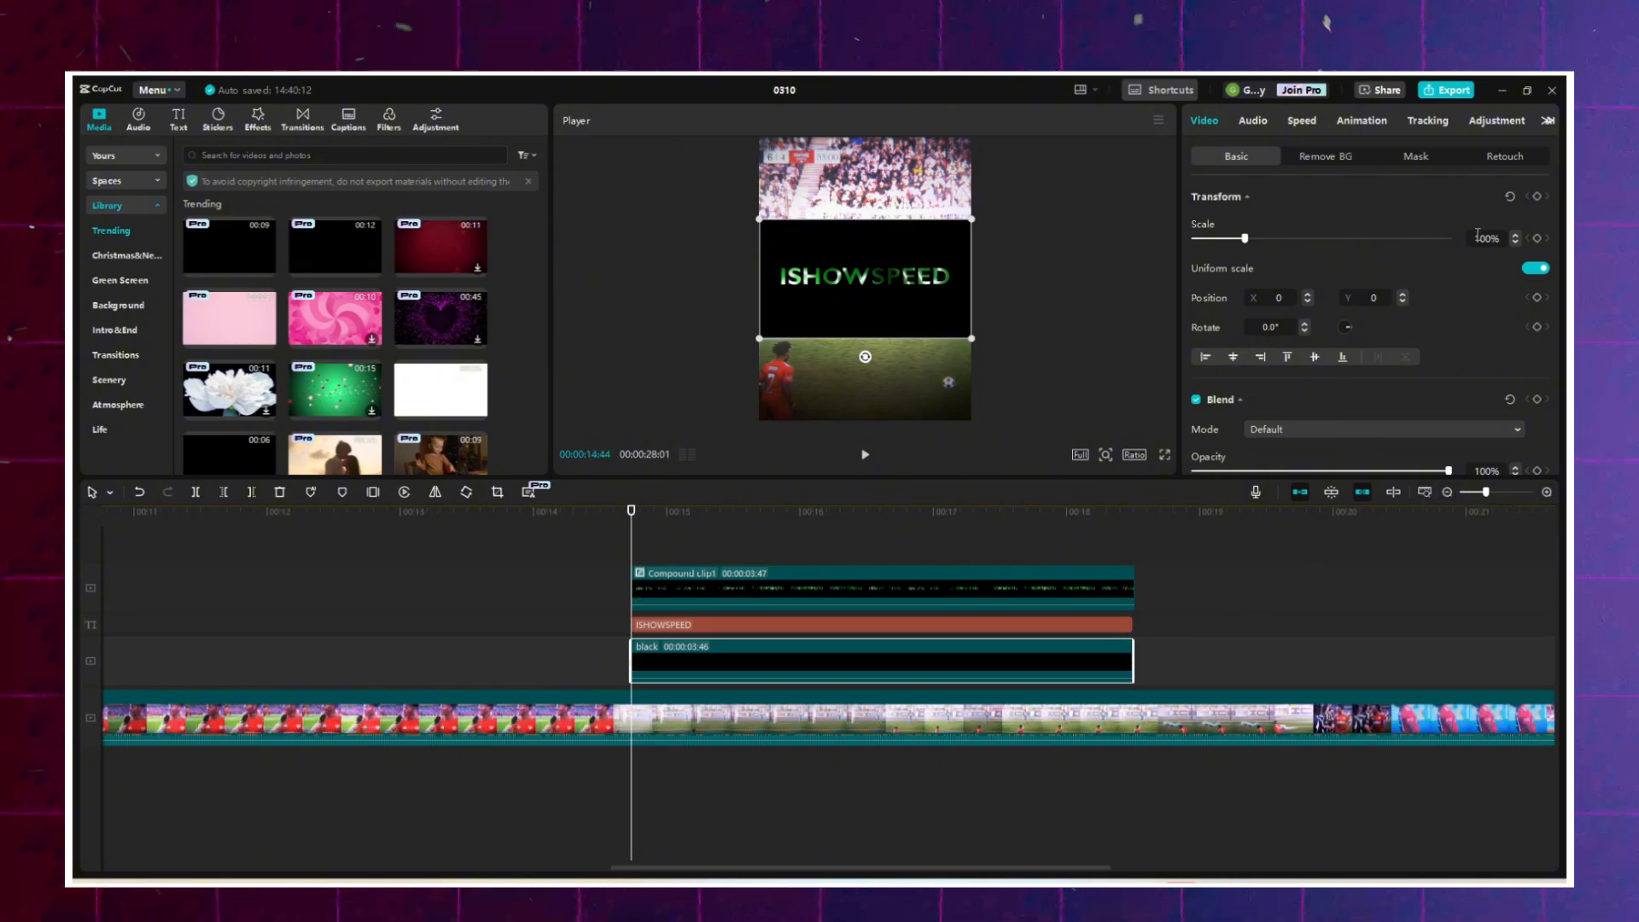
Apply a Circle mask to the black clip, sized 1522 by 287 around the text, with a feather of 10.
left_click(1419, 161)
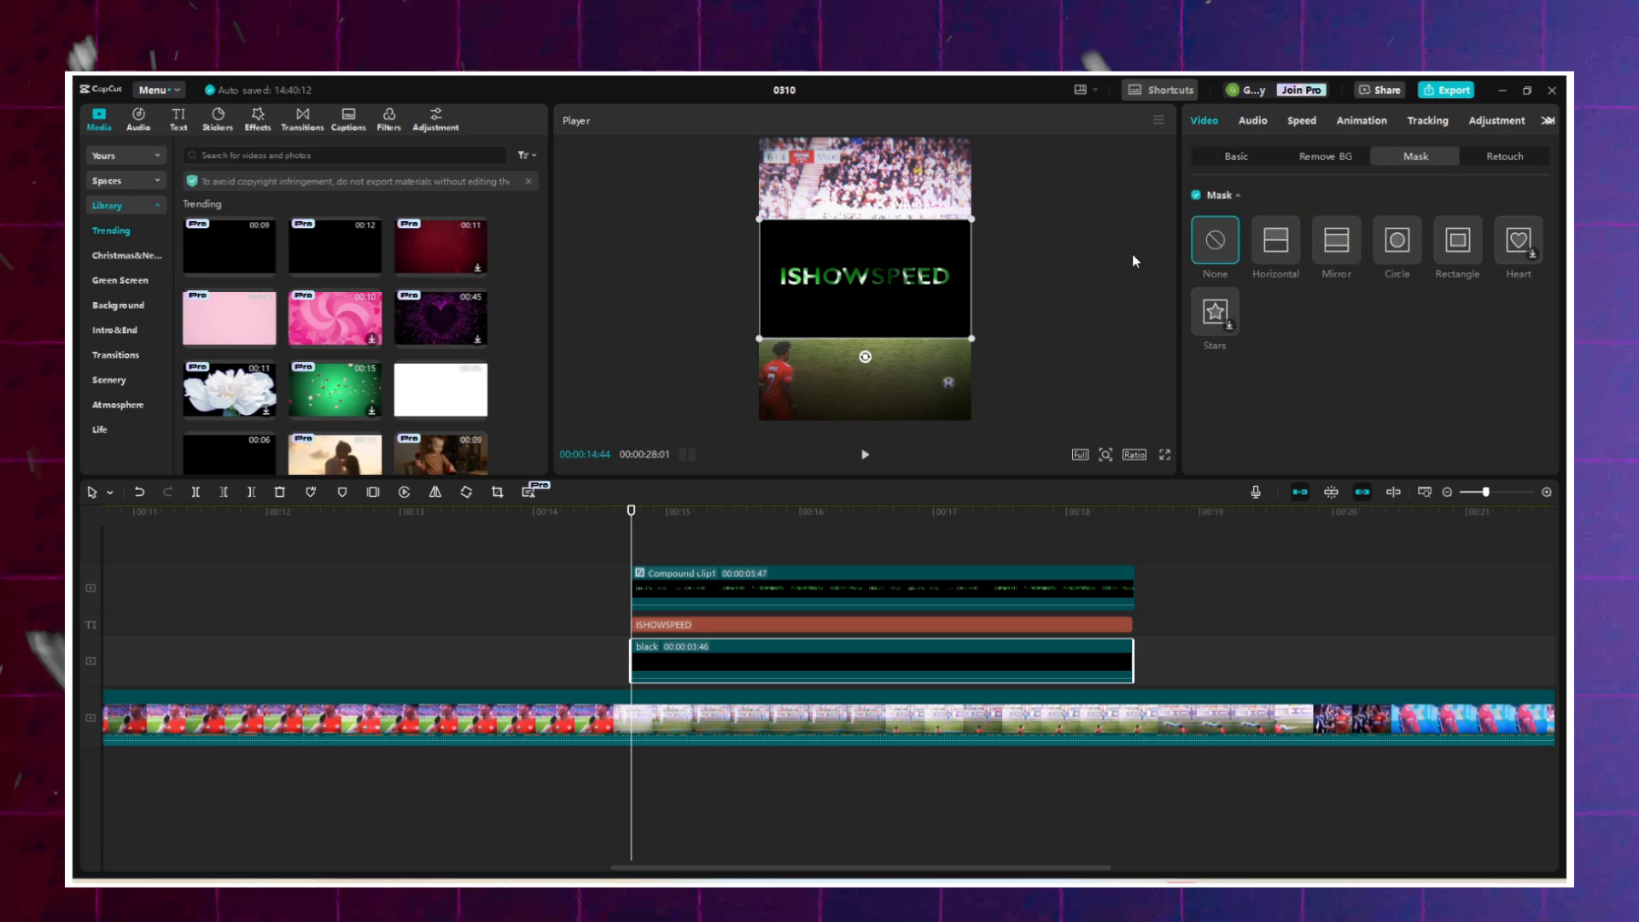
left_click(1397, 241)
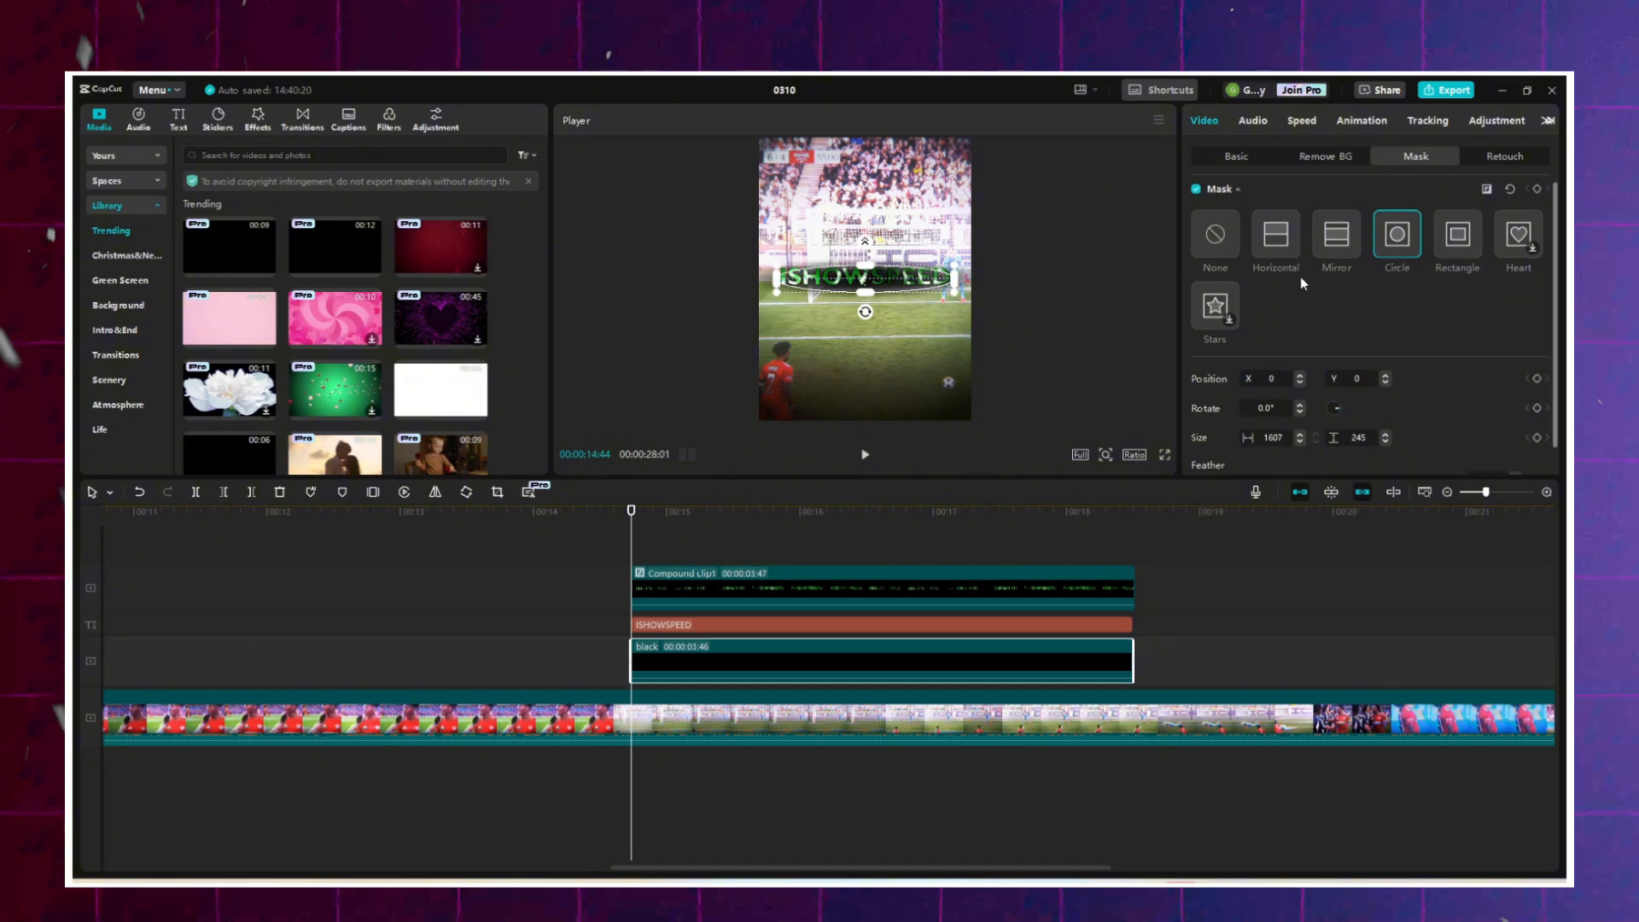
scroll(1302, 284, "down", 1)
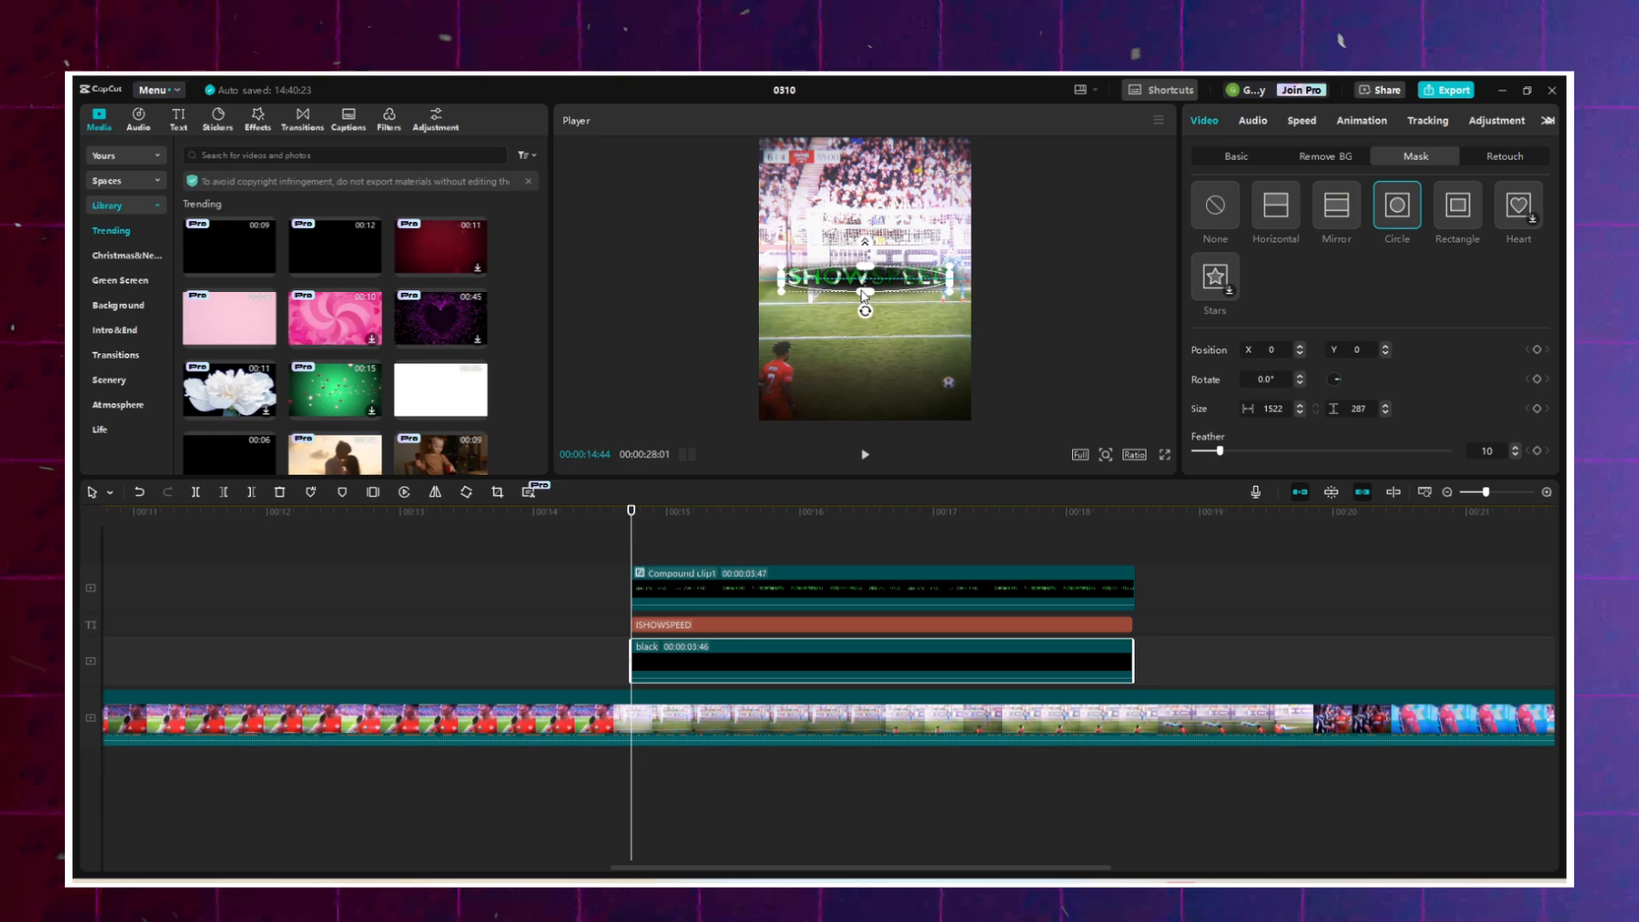
Give the black ISHOWSPEED text a shadow at 68% opacity and 18% bluriness, and place a copy of it above the compound clip.
left_click(739, 624)
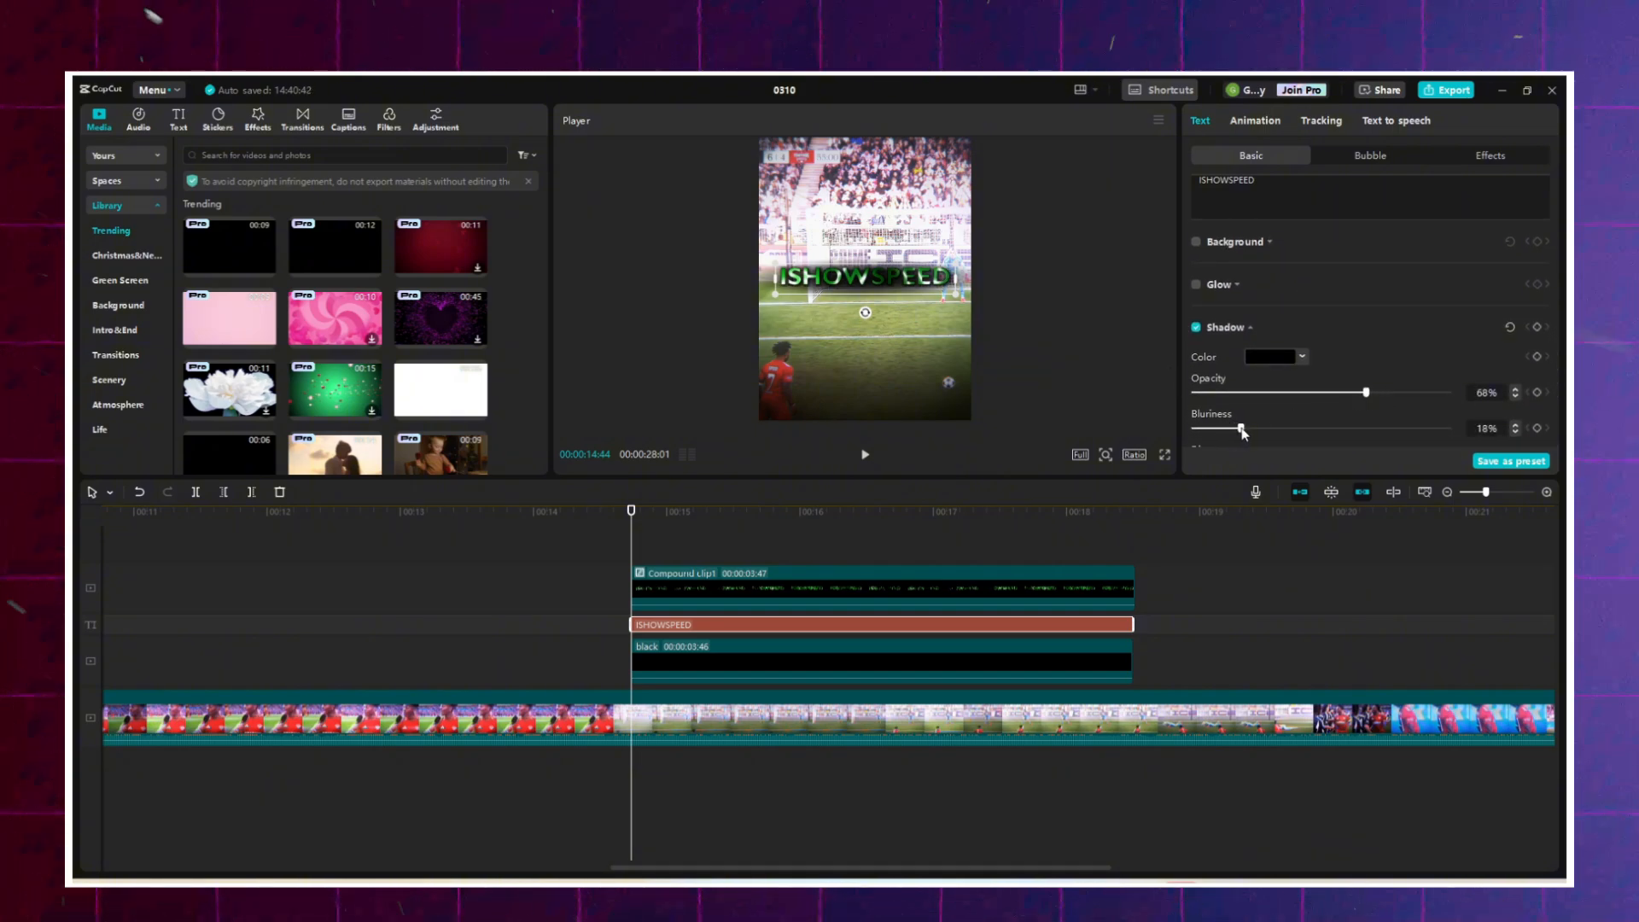
left_click(1446, 492)
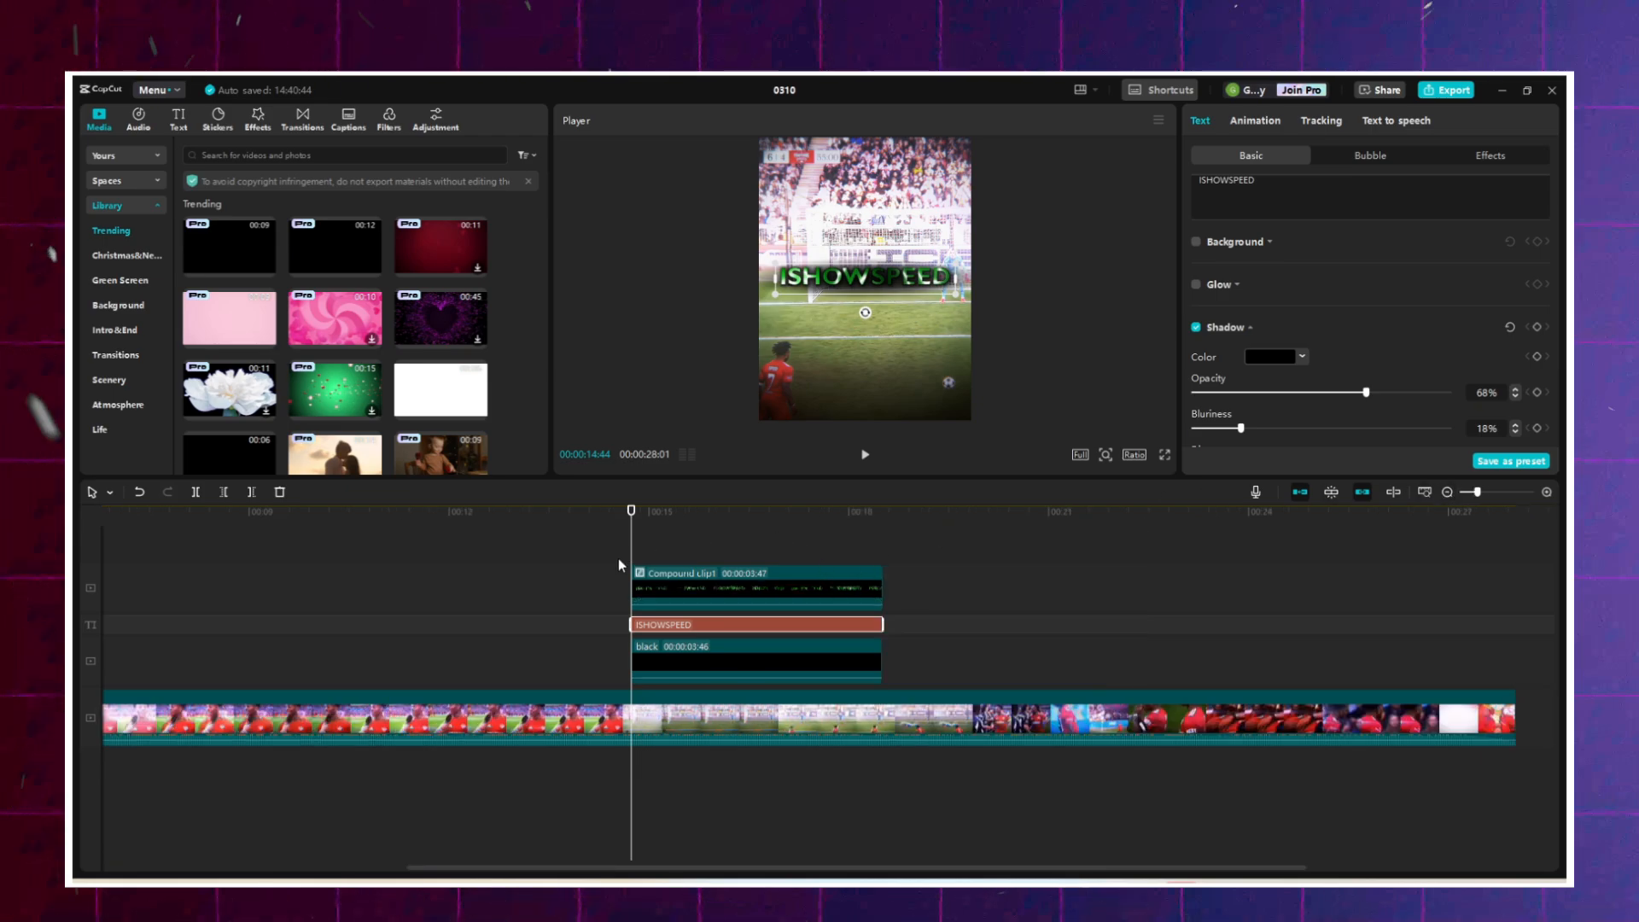
key("ctrl+v")
left_click_drag(678, 632, 680, 556)
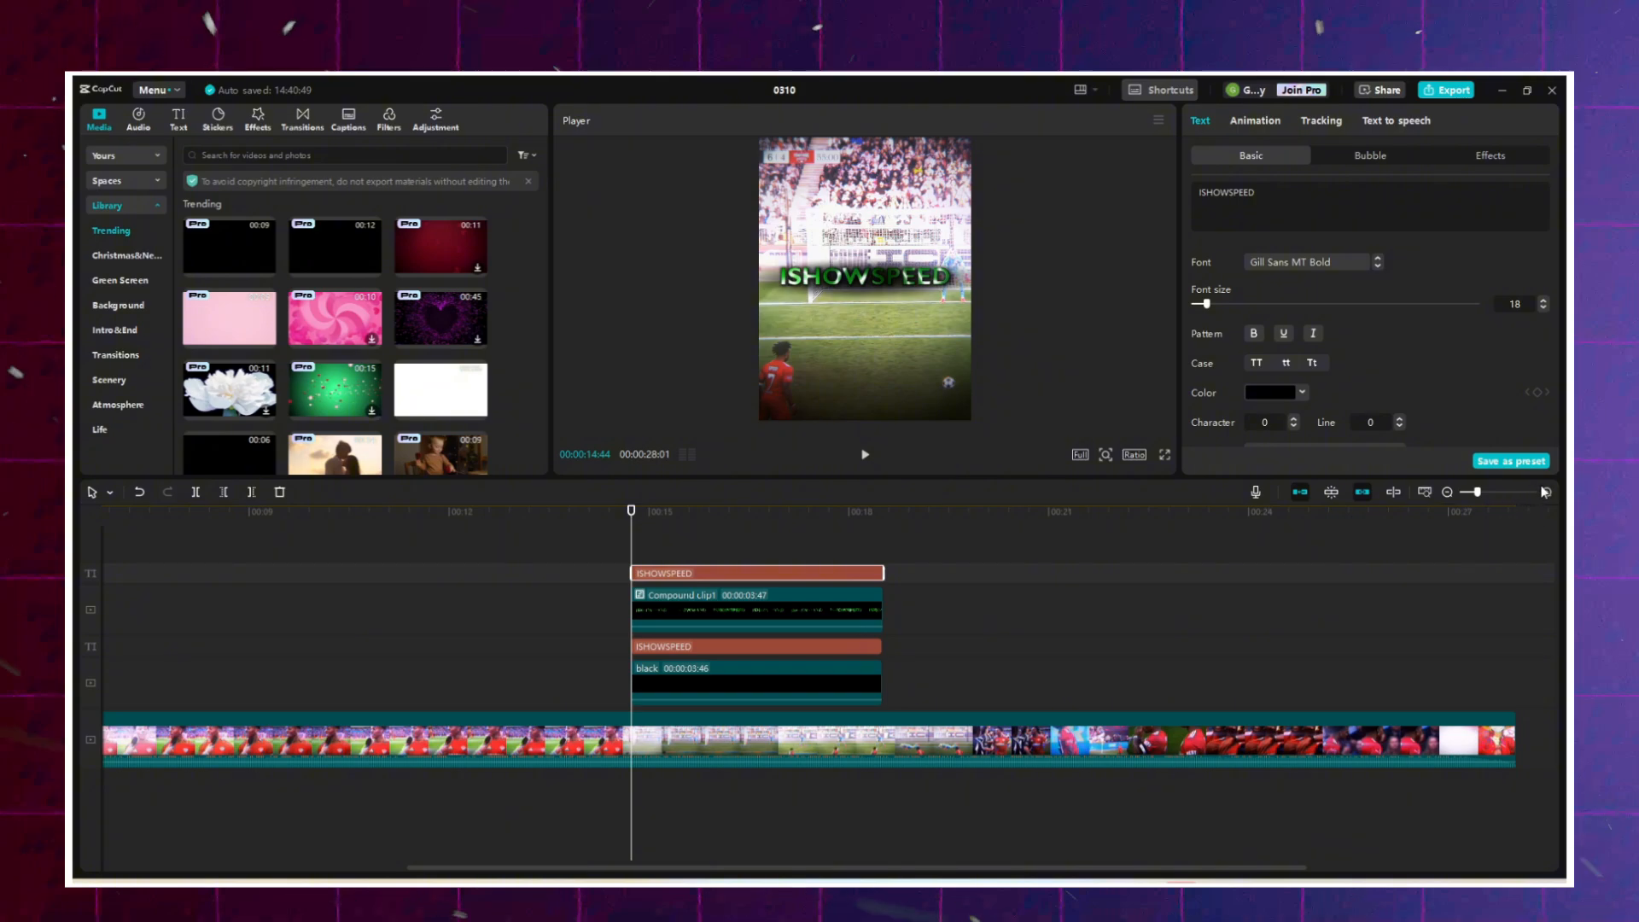
Recolor the topmost ISHOWSPEED copy white and apply the thin outline-only ART text effect to it.
left_click(1272, 393)
left_click(1422, 393)
scroll(1366, 375, "down", 5)
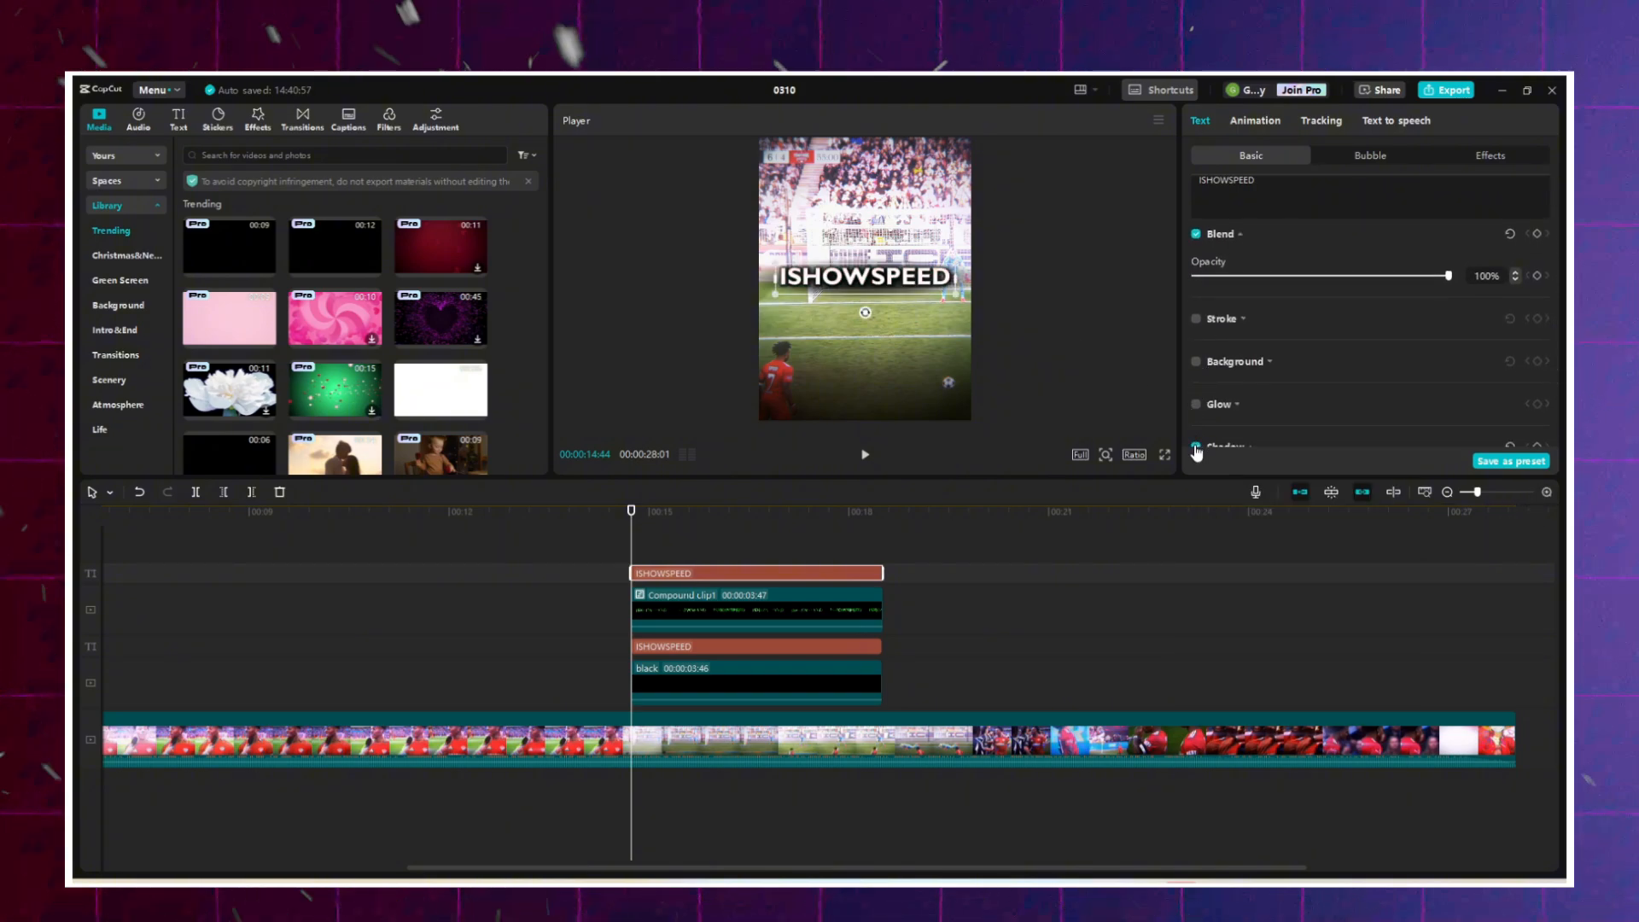
left_click(1497, 156)
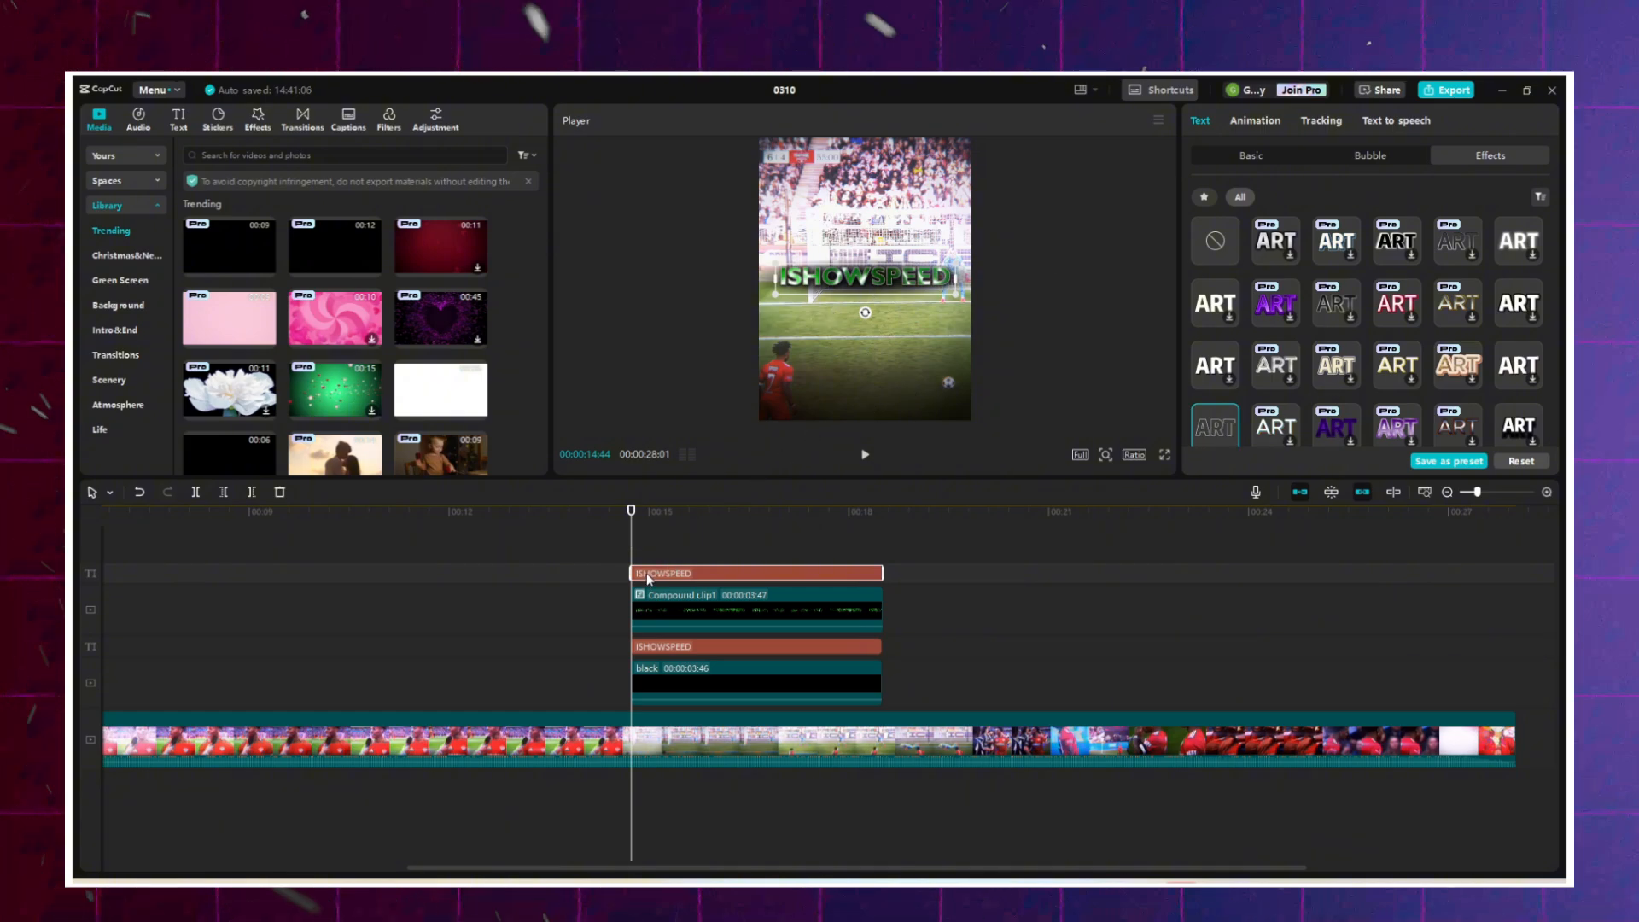
Duplicate the outlined ISHOWSPEED text onto a new track directly above it.
key("ctrl+v")
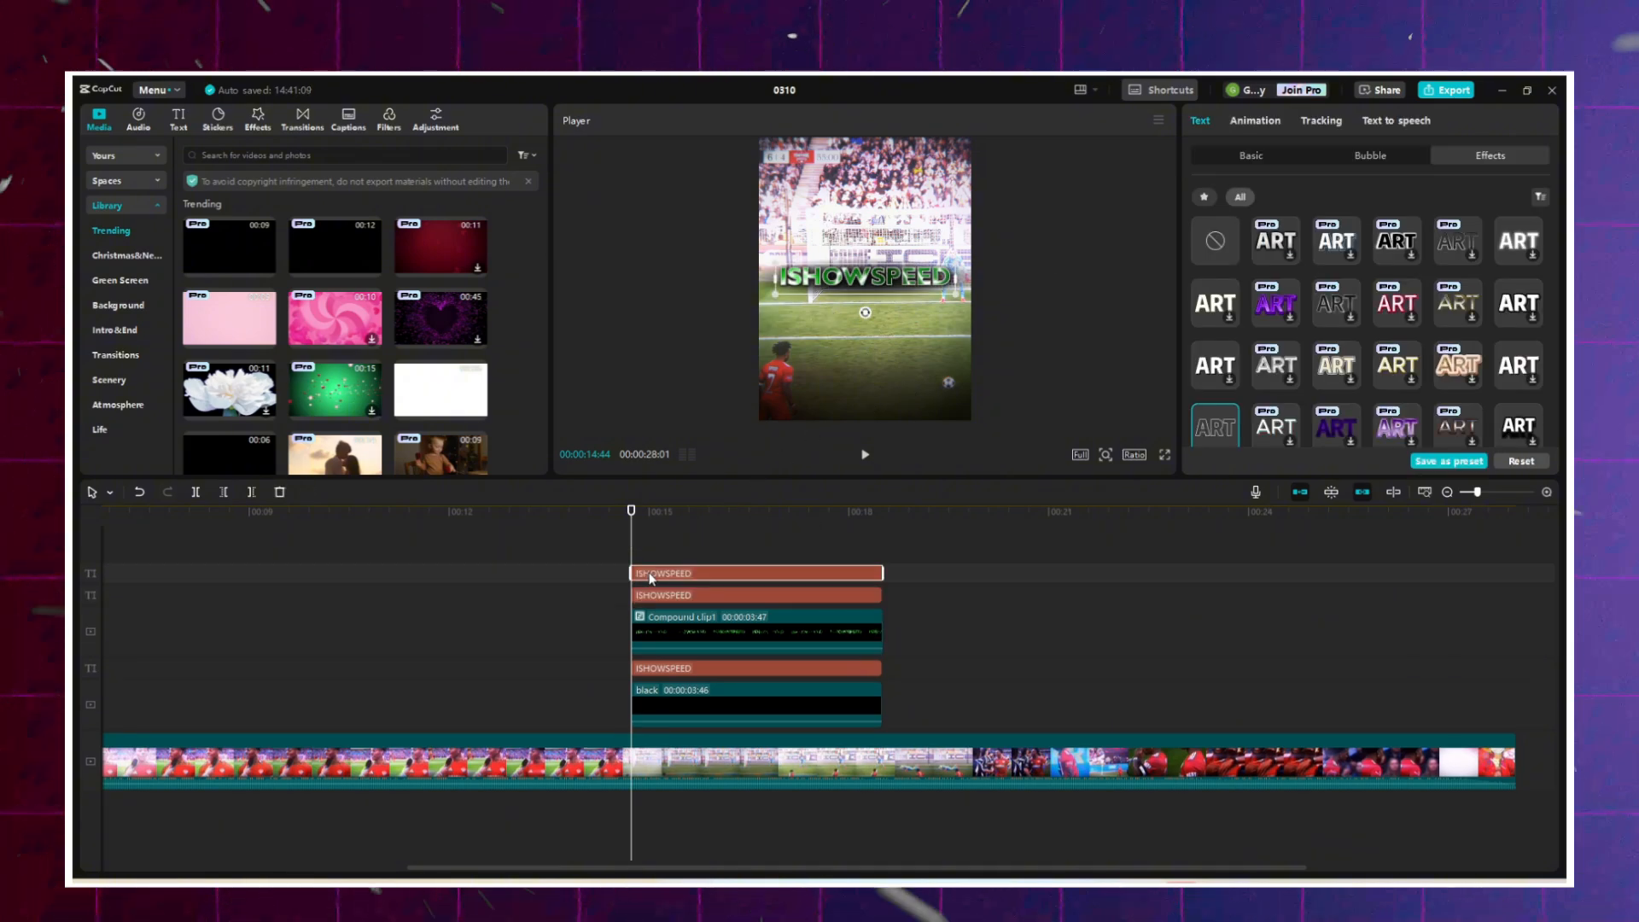
left_click(678, 538)
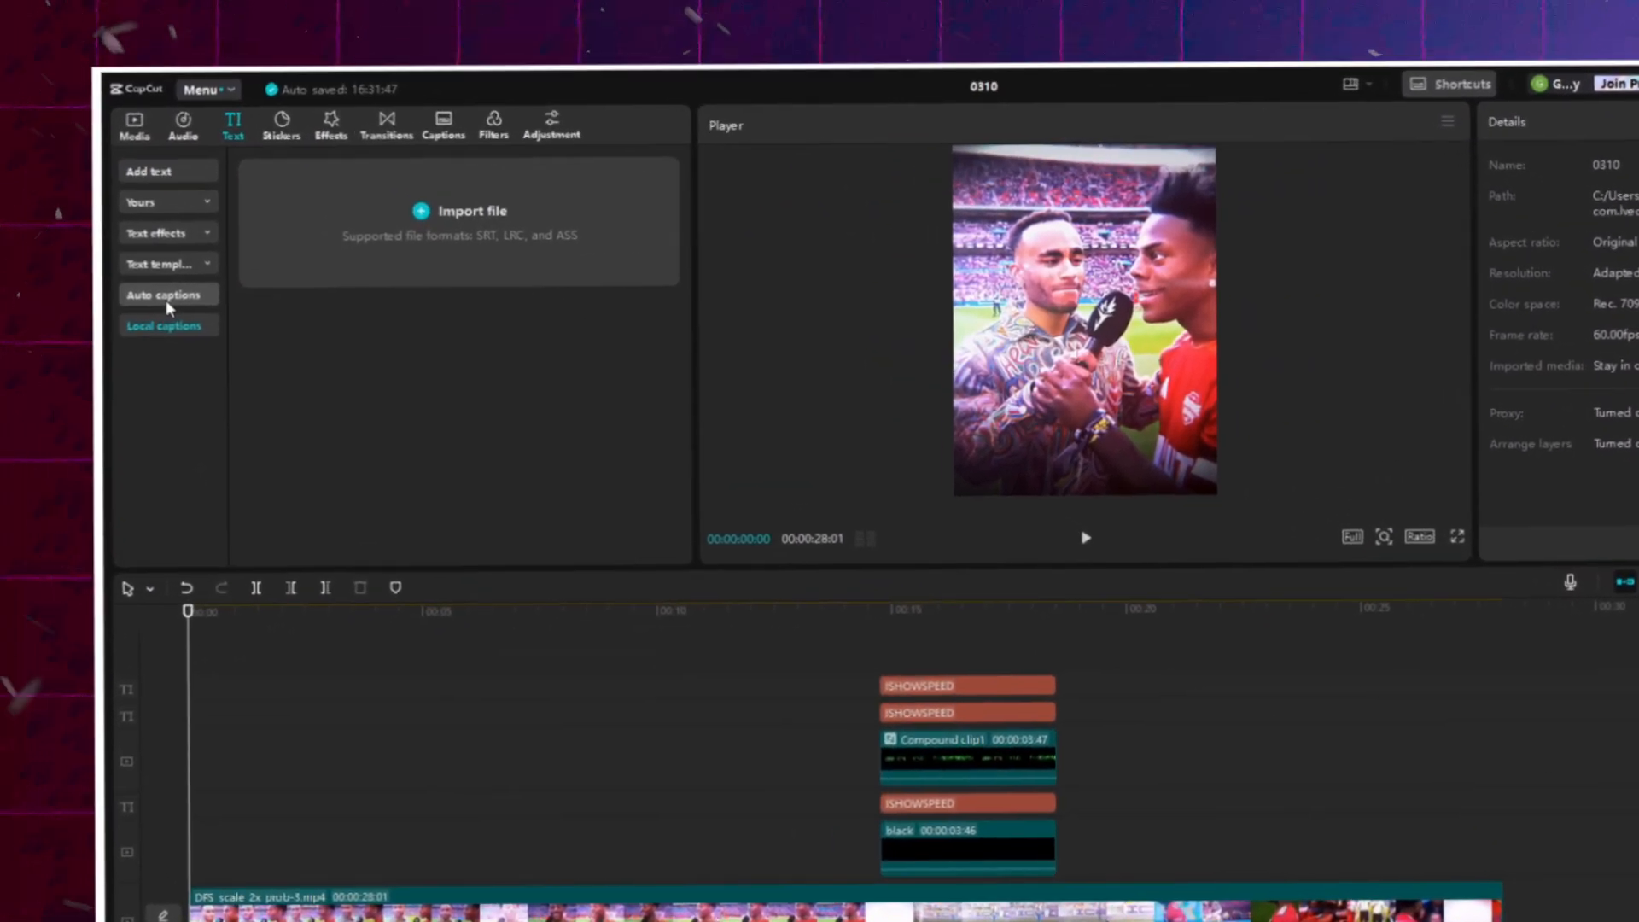
Generate auto captions for the video with the spoken language set to Auto detect.
left_click(114, 223)
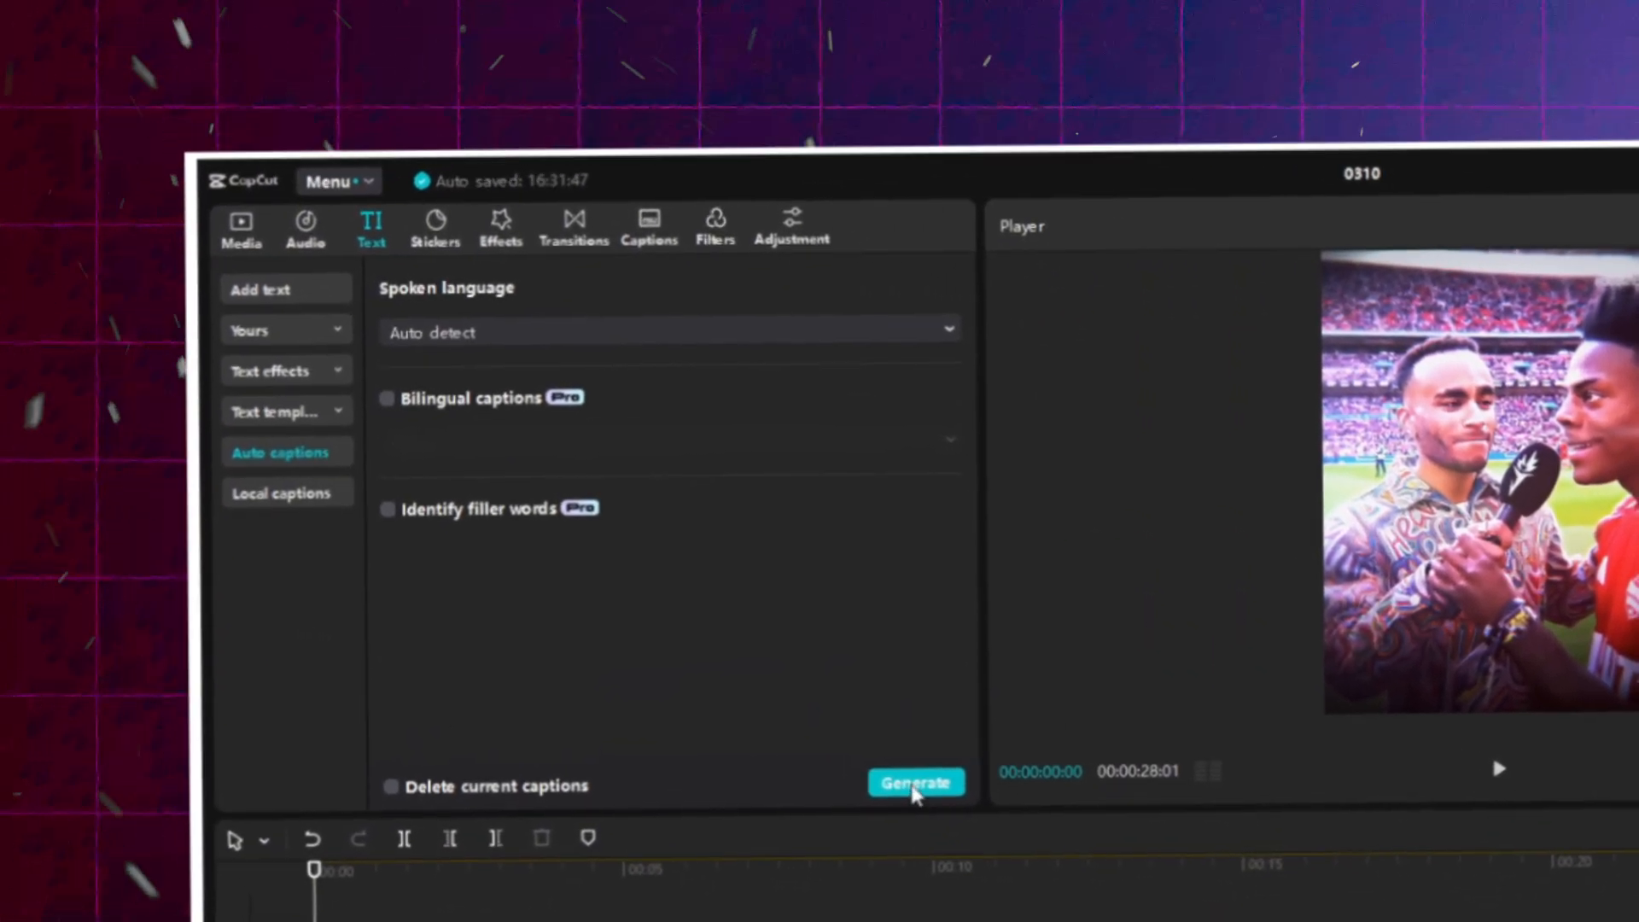
left_click(915, 784)
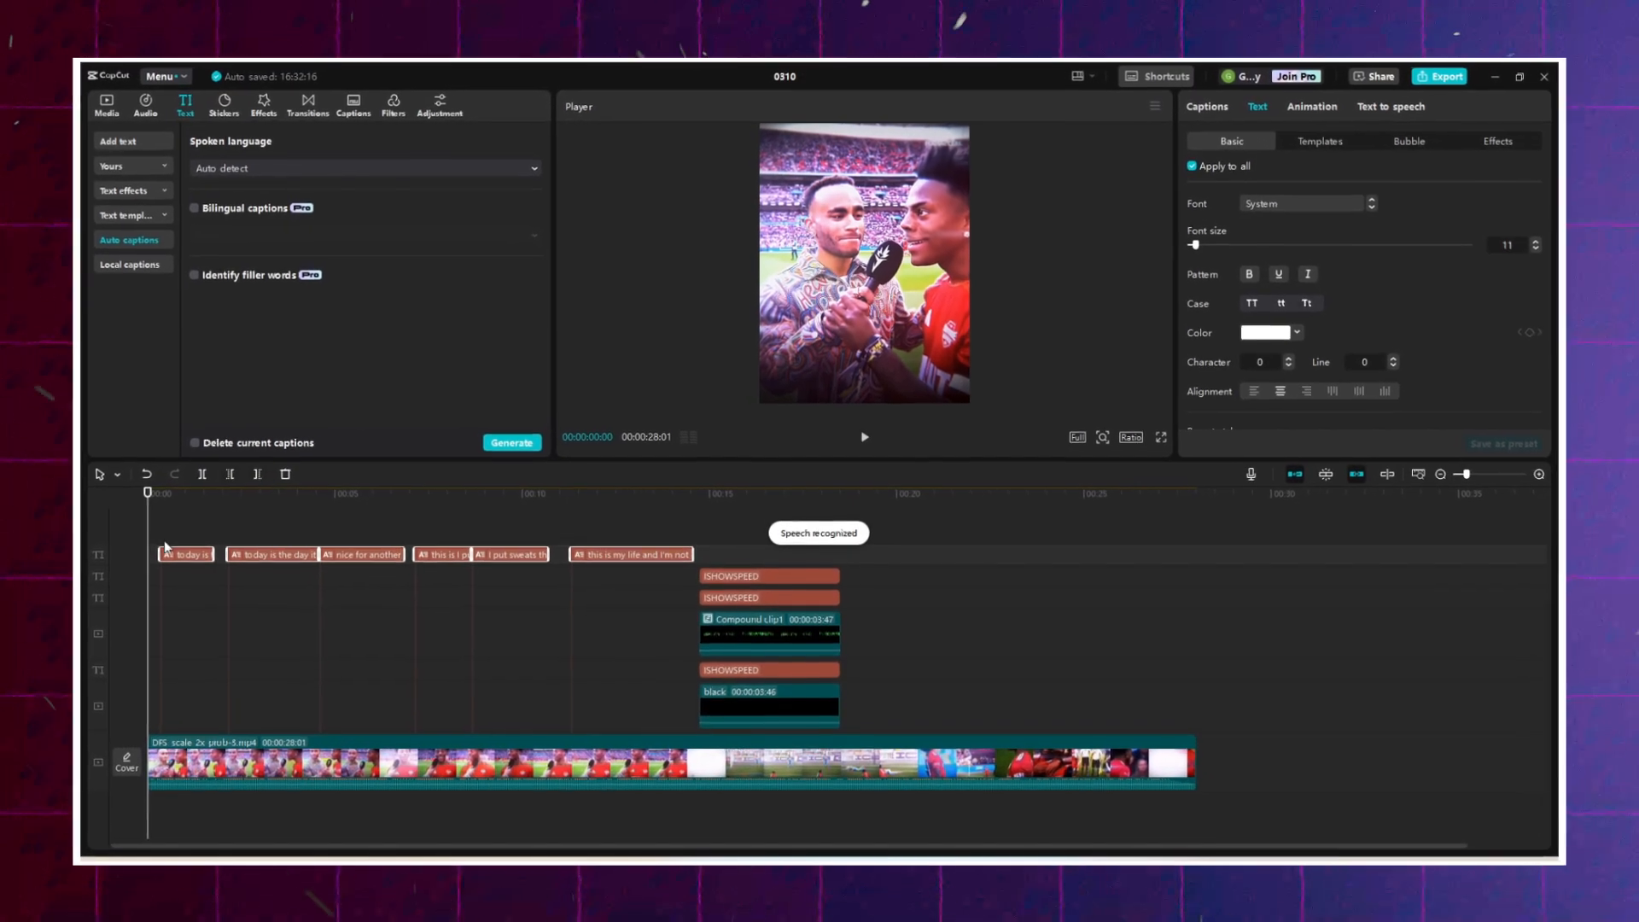
Apply a white serif text template to all generated captions, using the first caption, "today is the day bro".
left_click(178, 523)
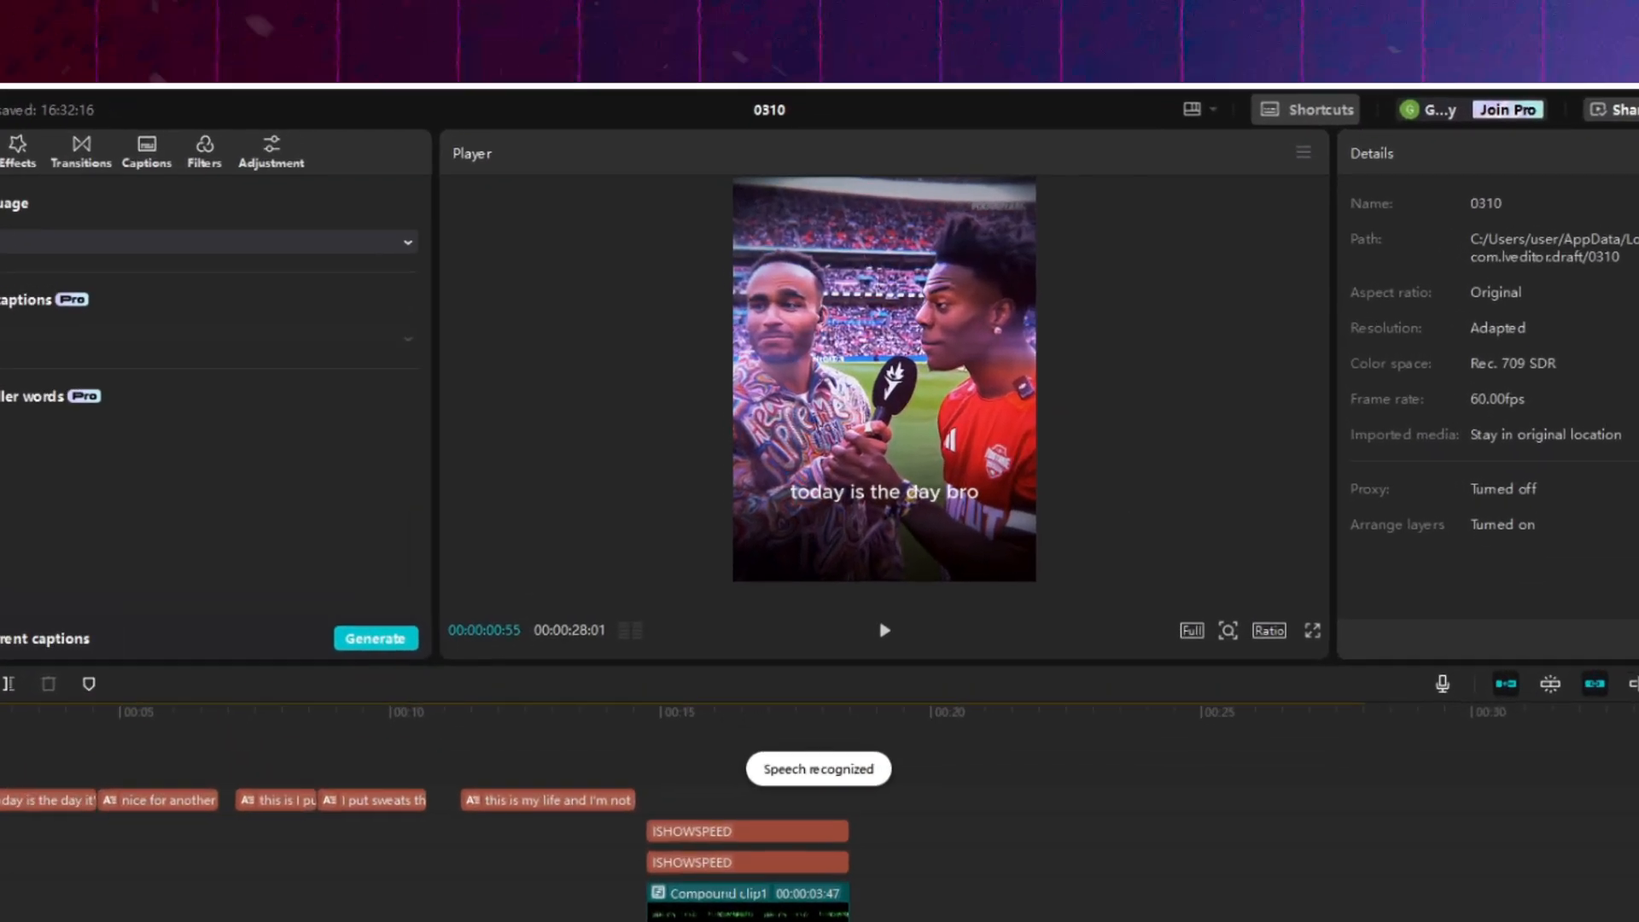
left_click(883, 491)
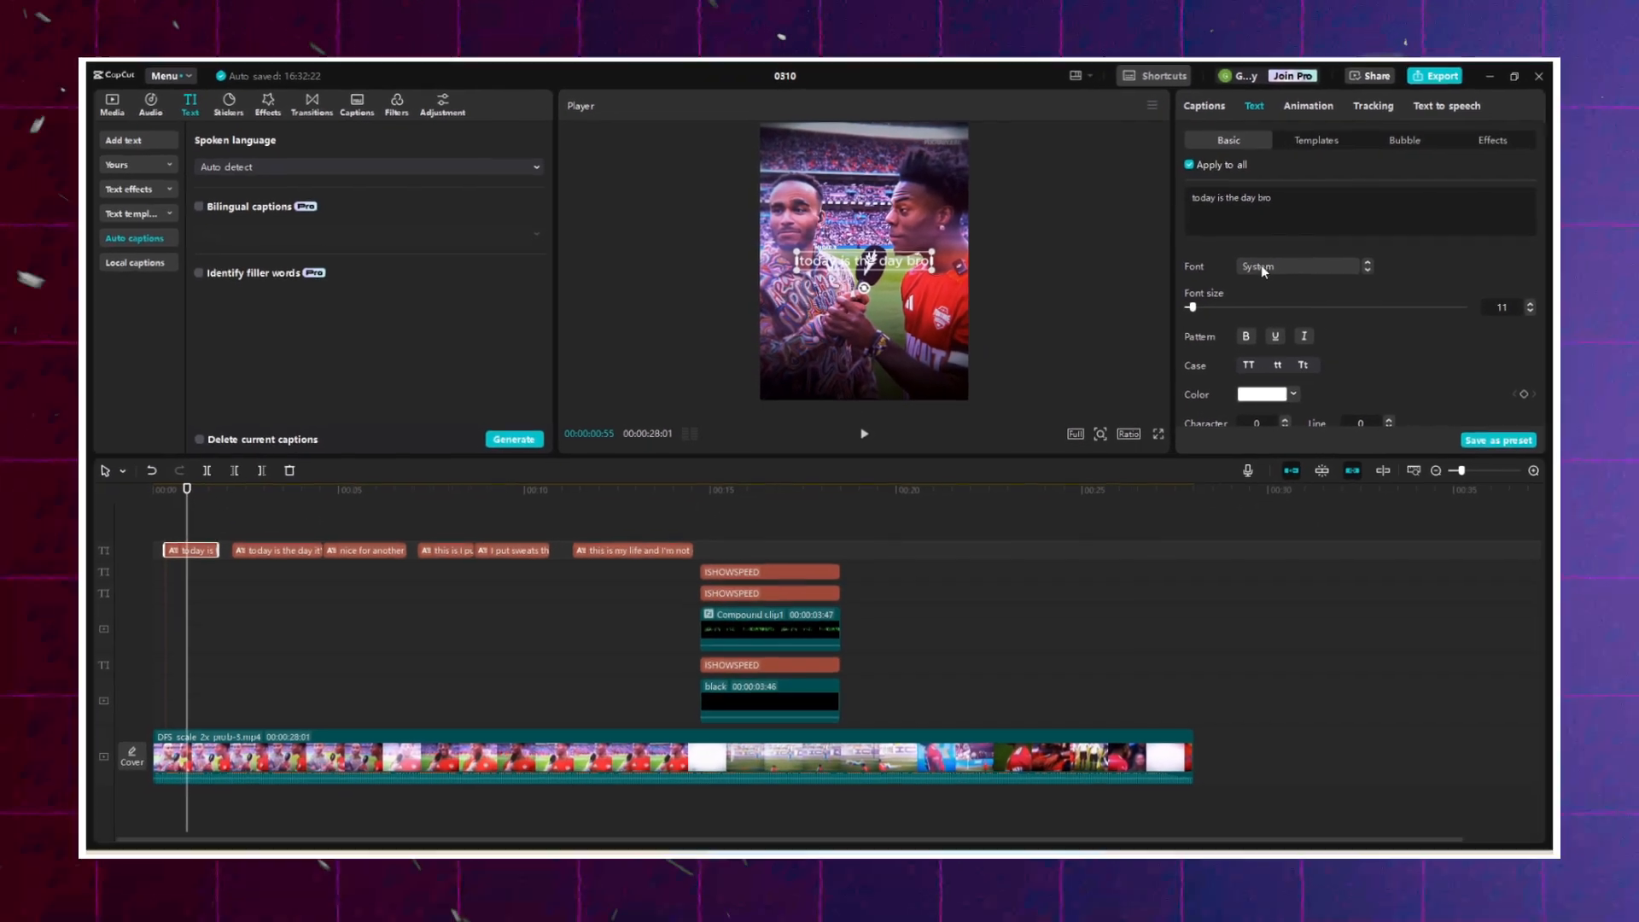
left_click(1316, 140)
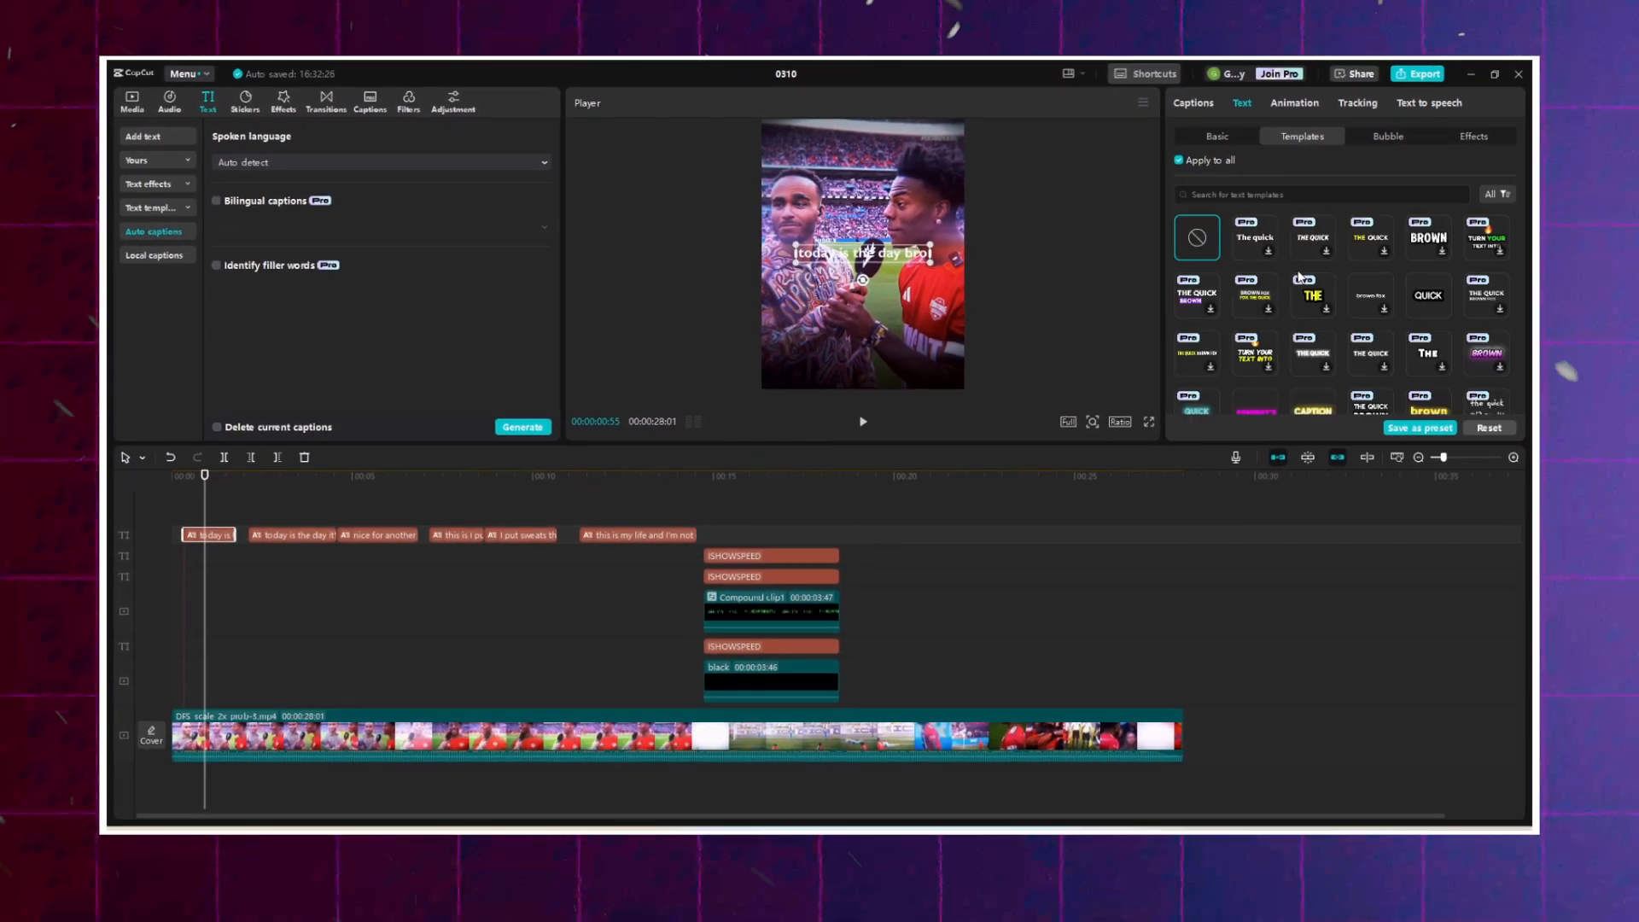
scroll(1339, 273, "down", 5)
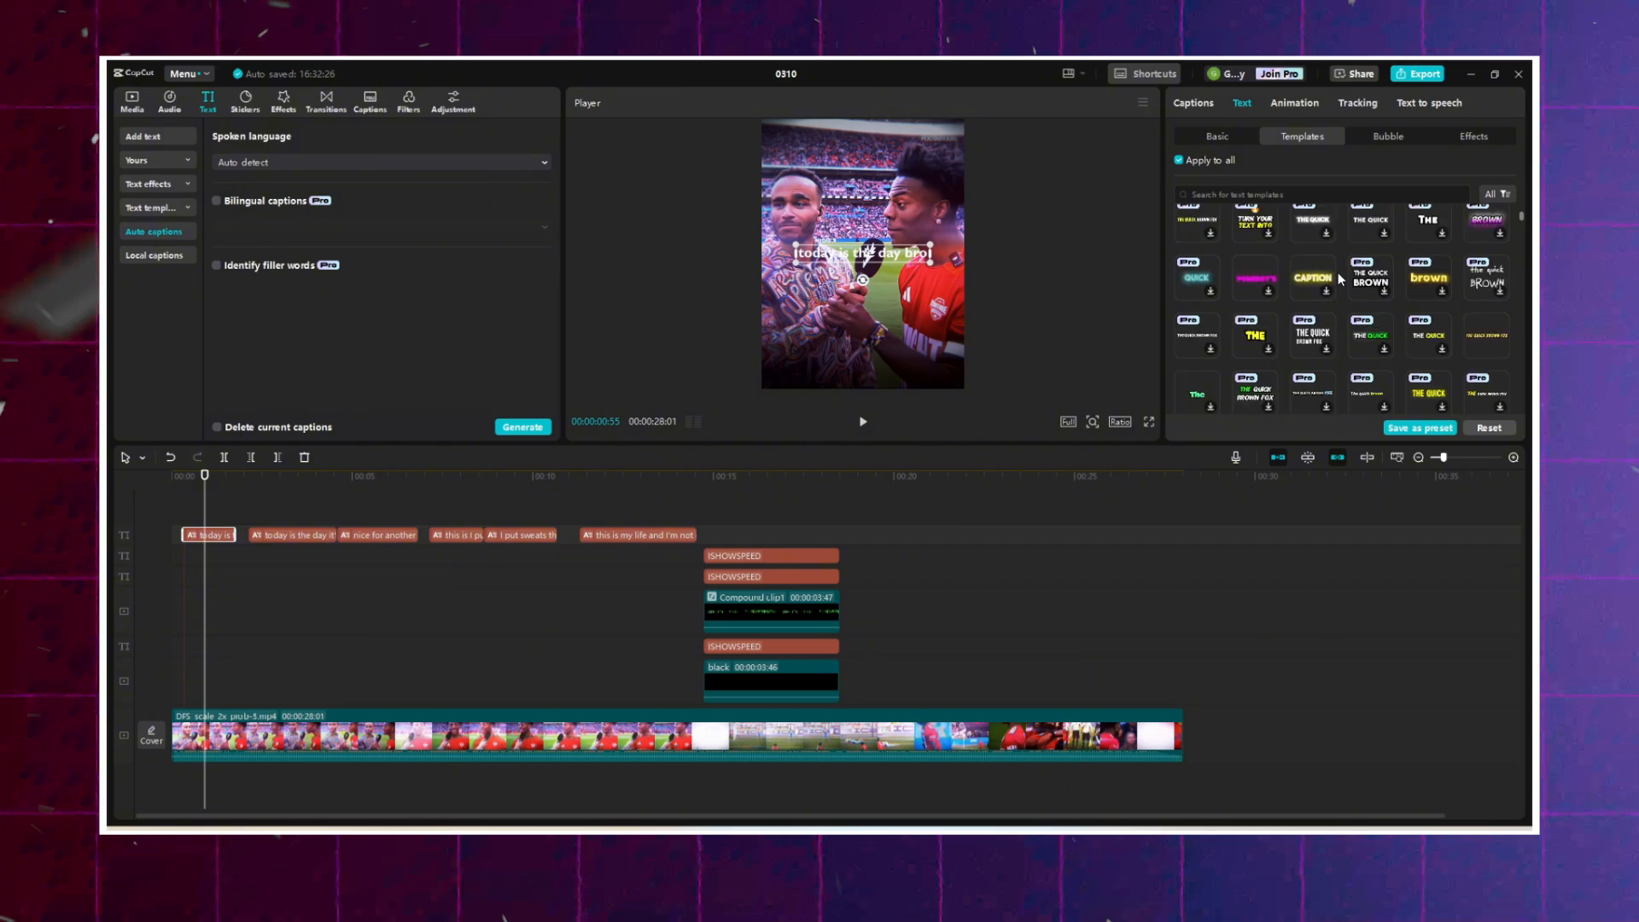
left_click(1255, 316)
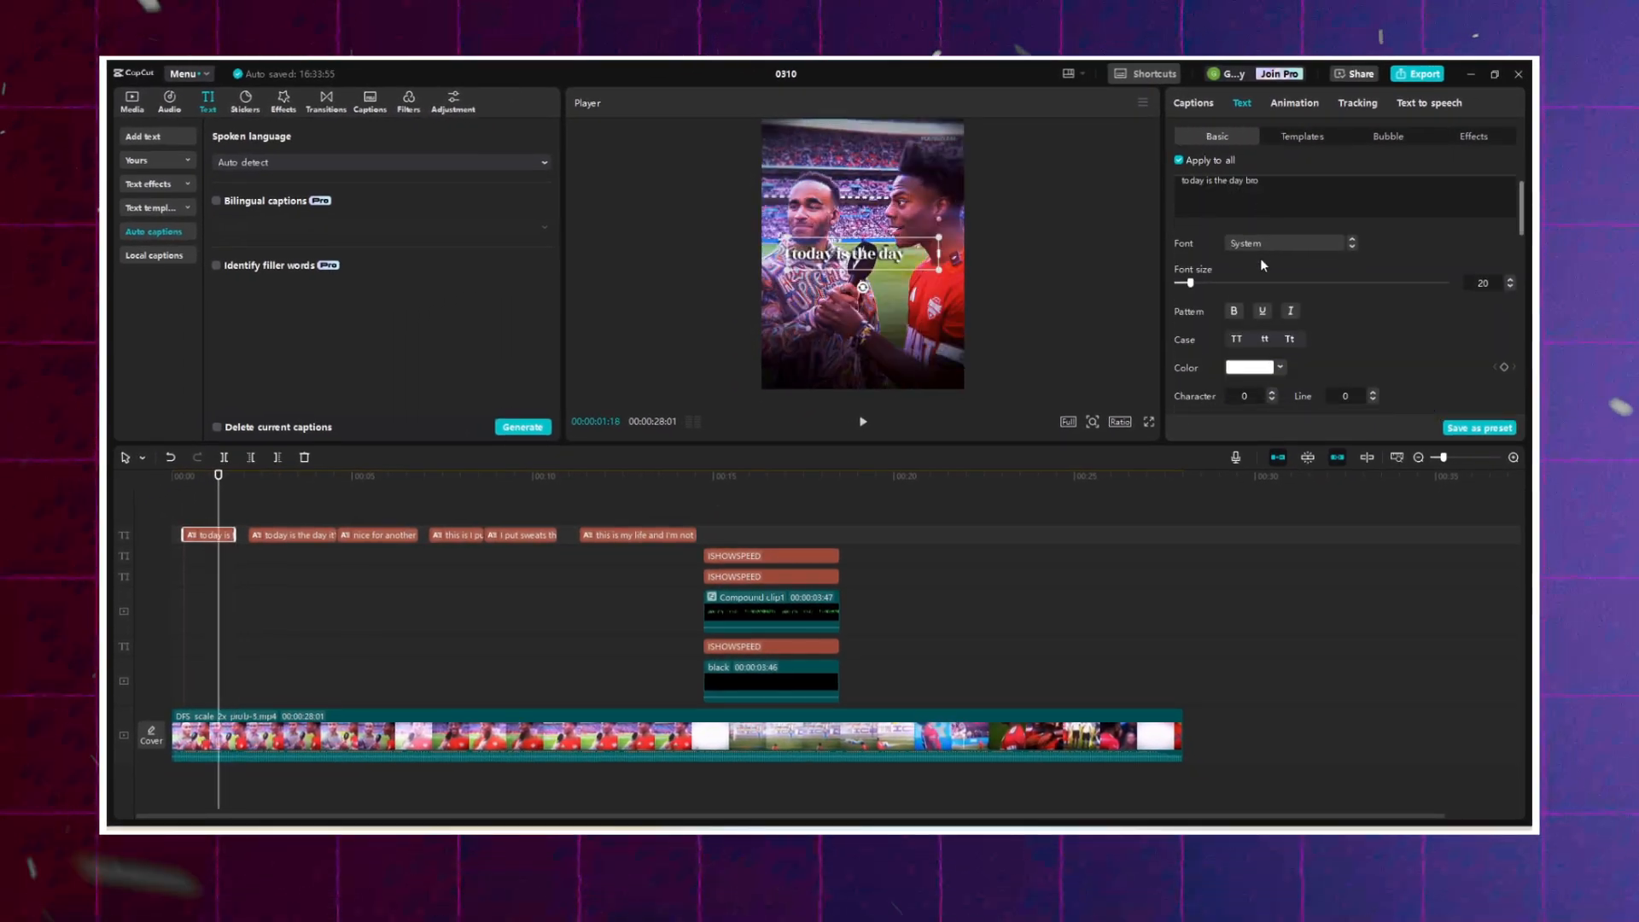
Apply the yellow-glow preset style to all captions.
scroll(1232, 274, "down", 5)
scroll(1249, 273, "down", 5)
left_click(1246, 271)
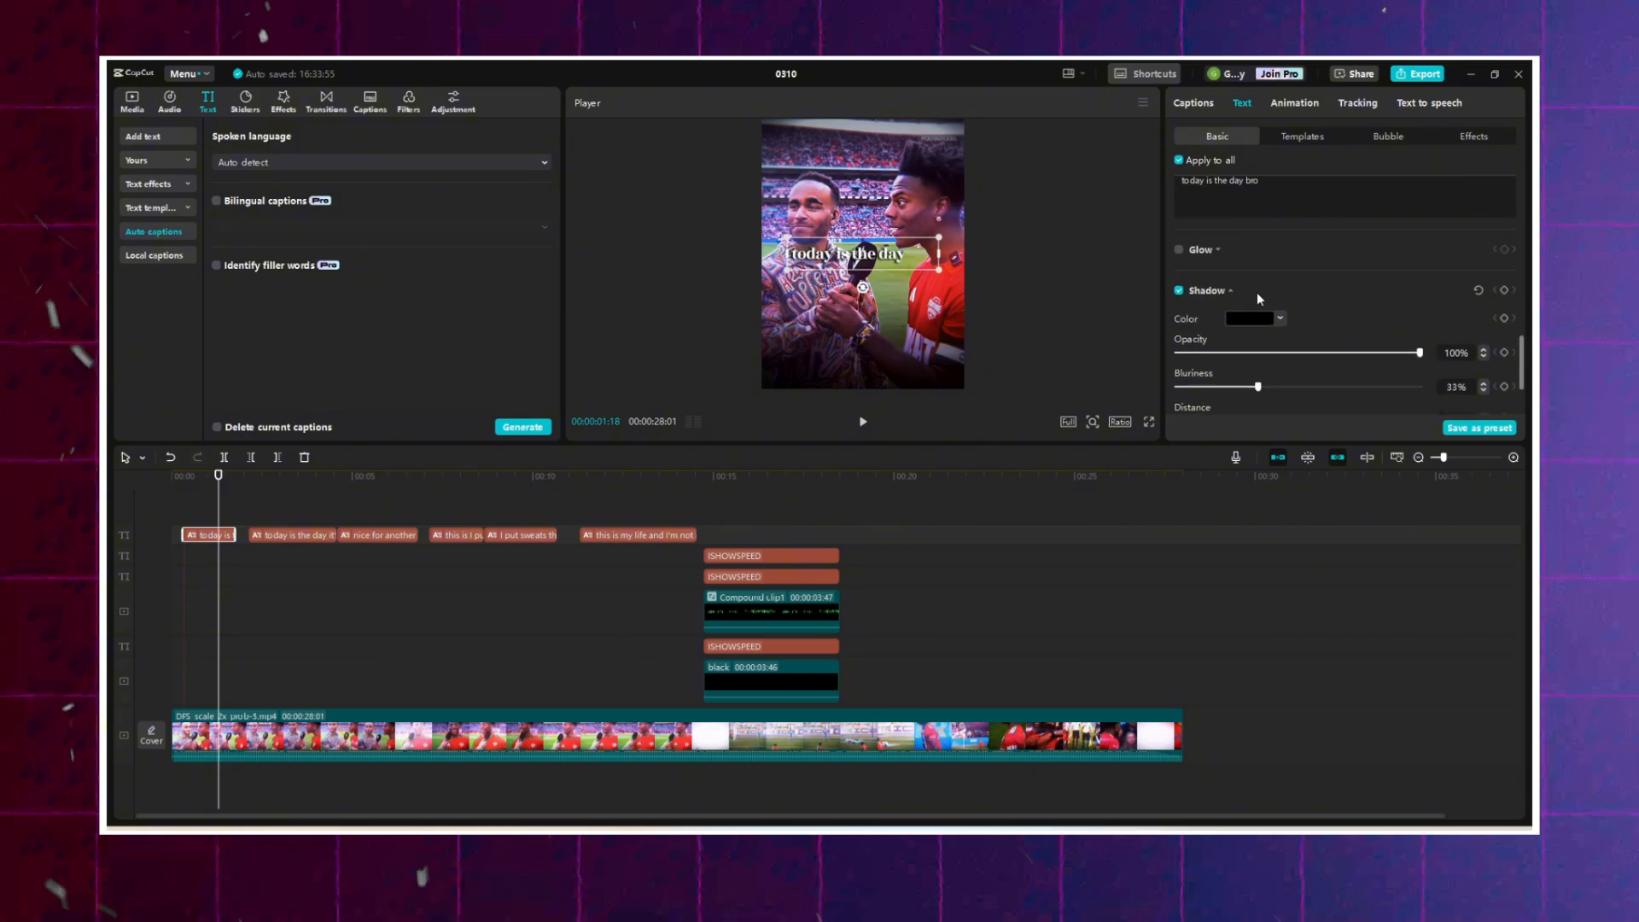
scroll(1320, 293, "up", 2)
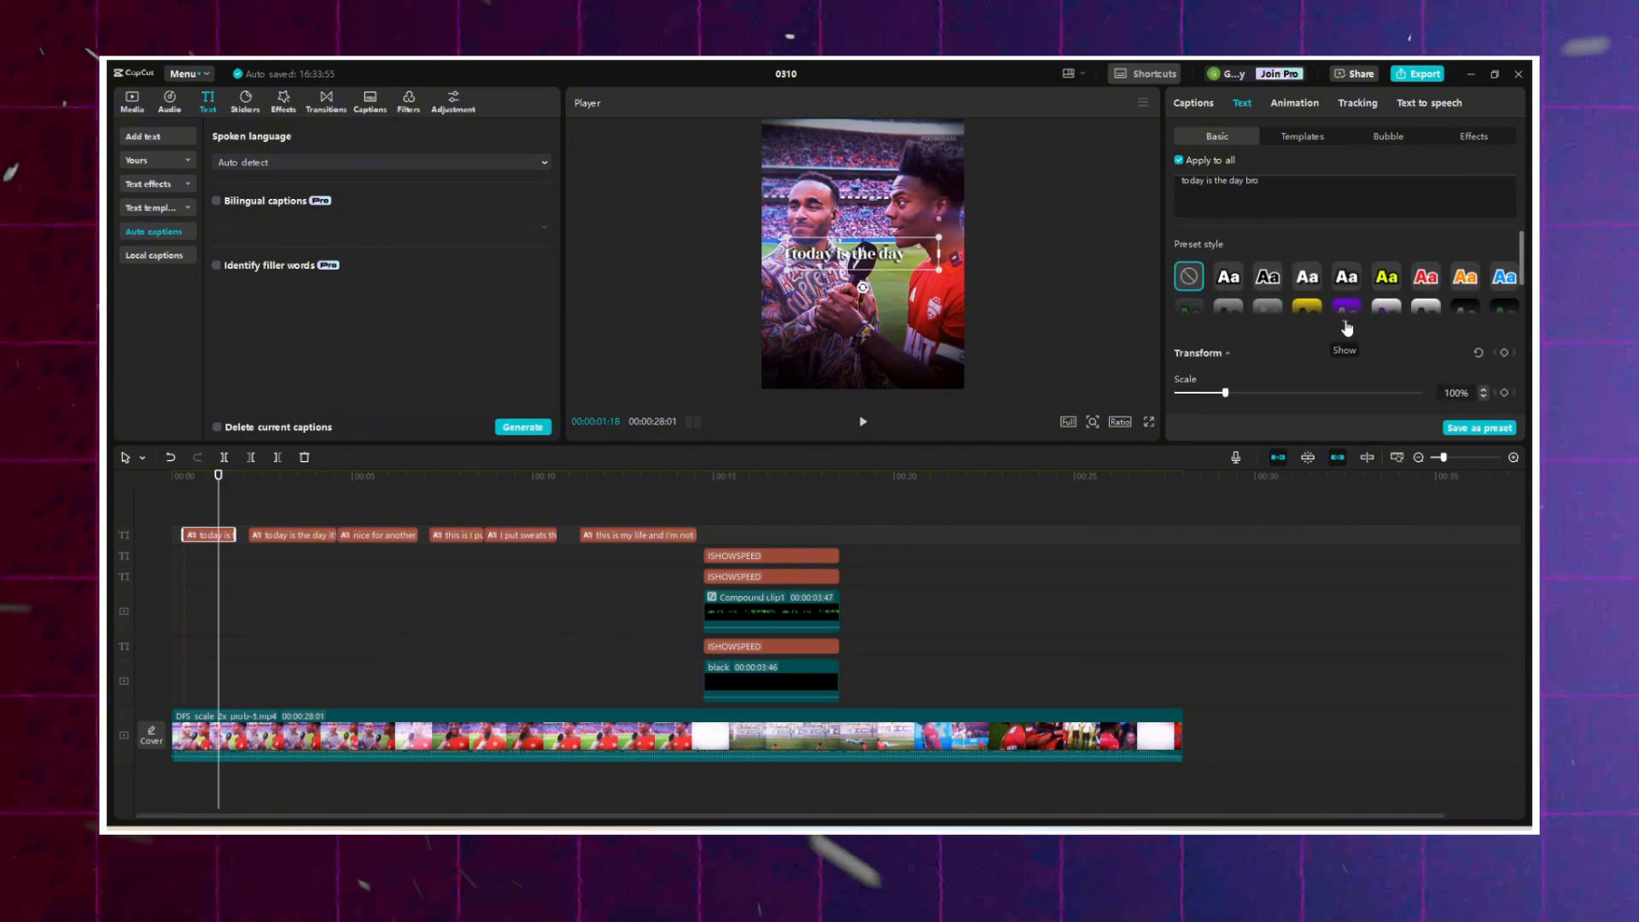
left_click(1346, 327)
scroll(1246, 290, "down", 10)
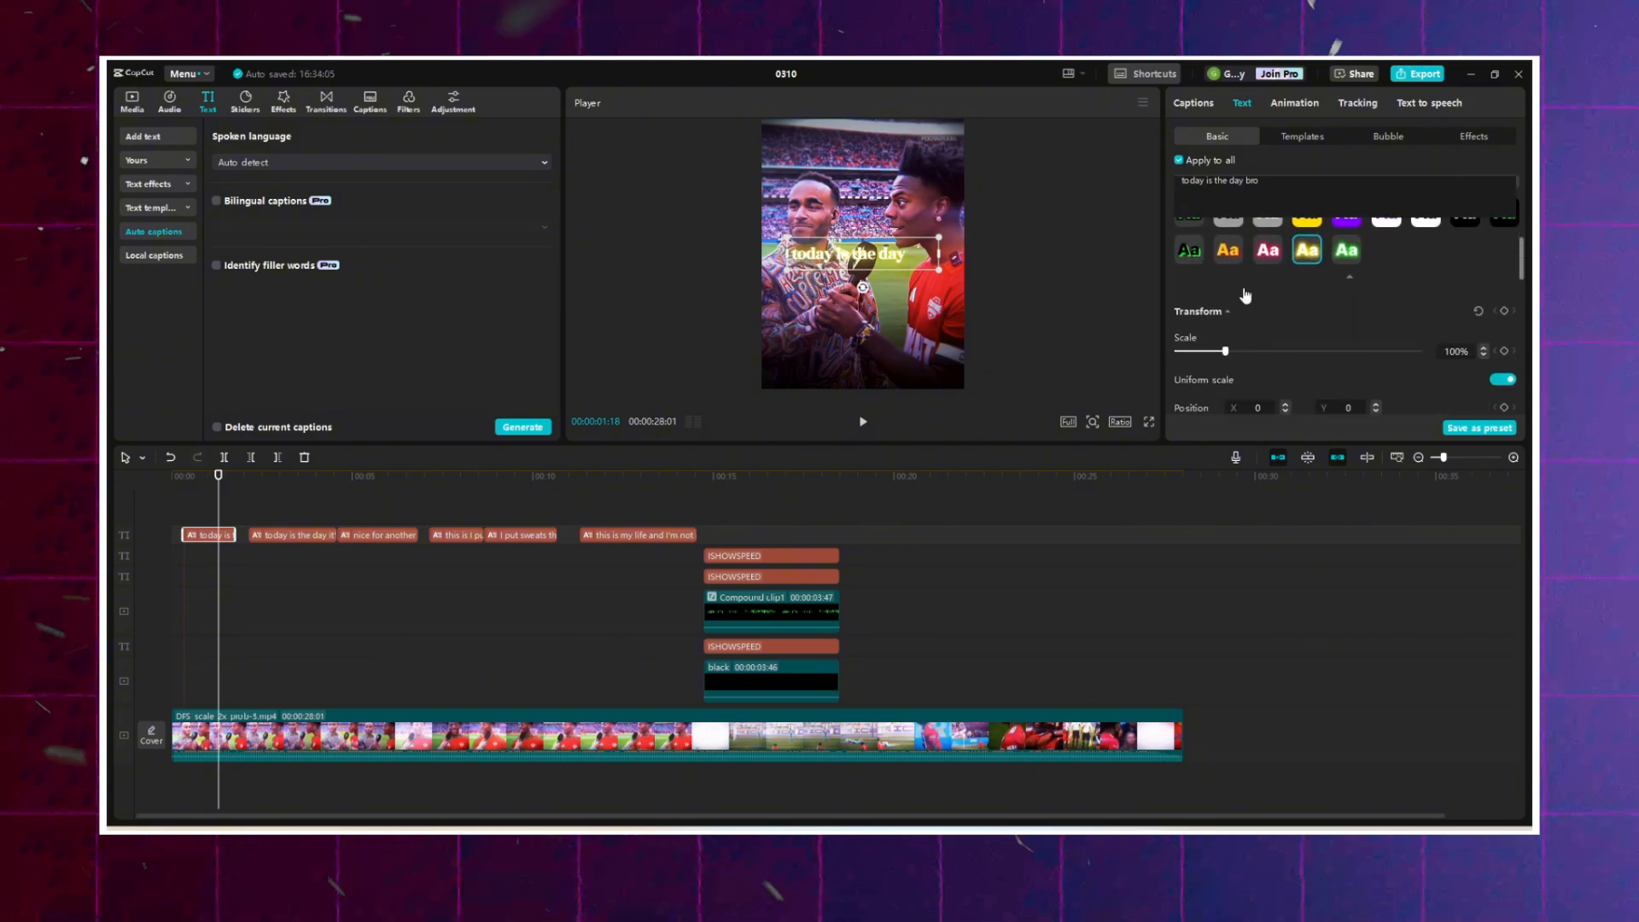
Change the captions' glow color to white (FFFFFF) and set their black shadow to 70% opacity and 24% bluriness.
scroll(1255, 298, "up", 2)
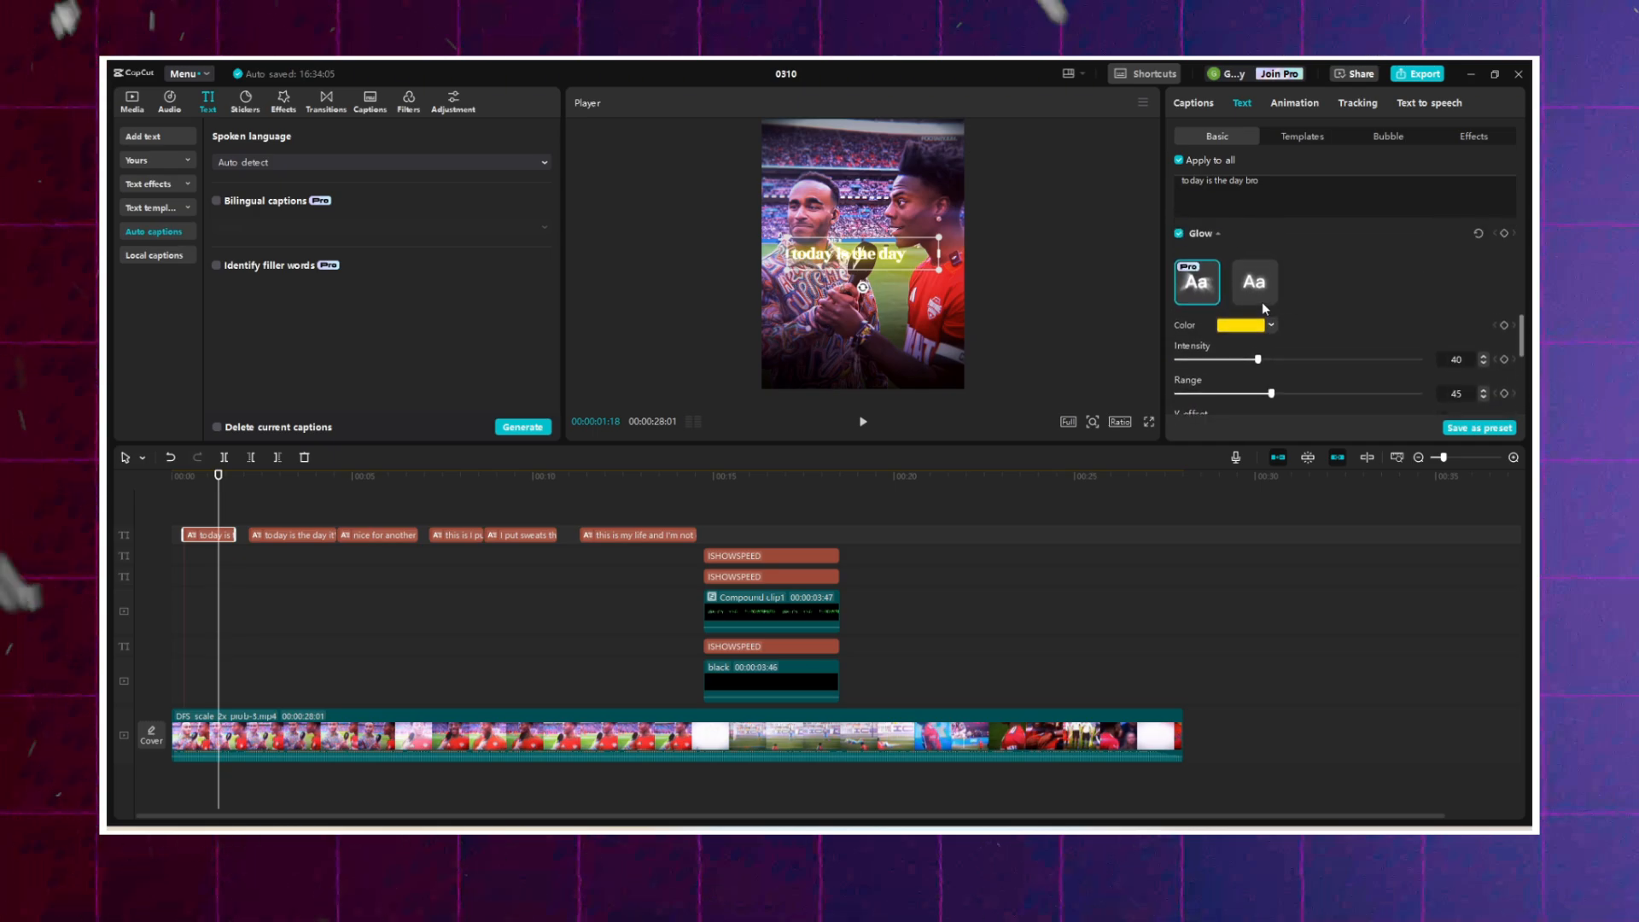
left_click(1245, 344)
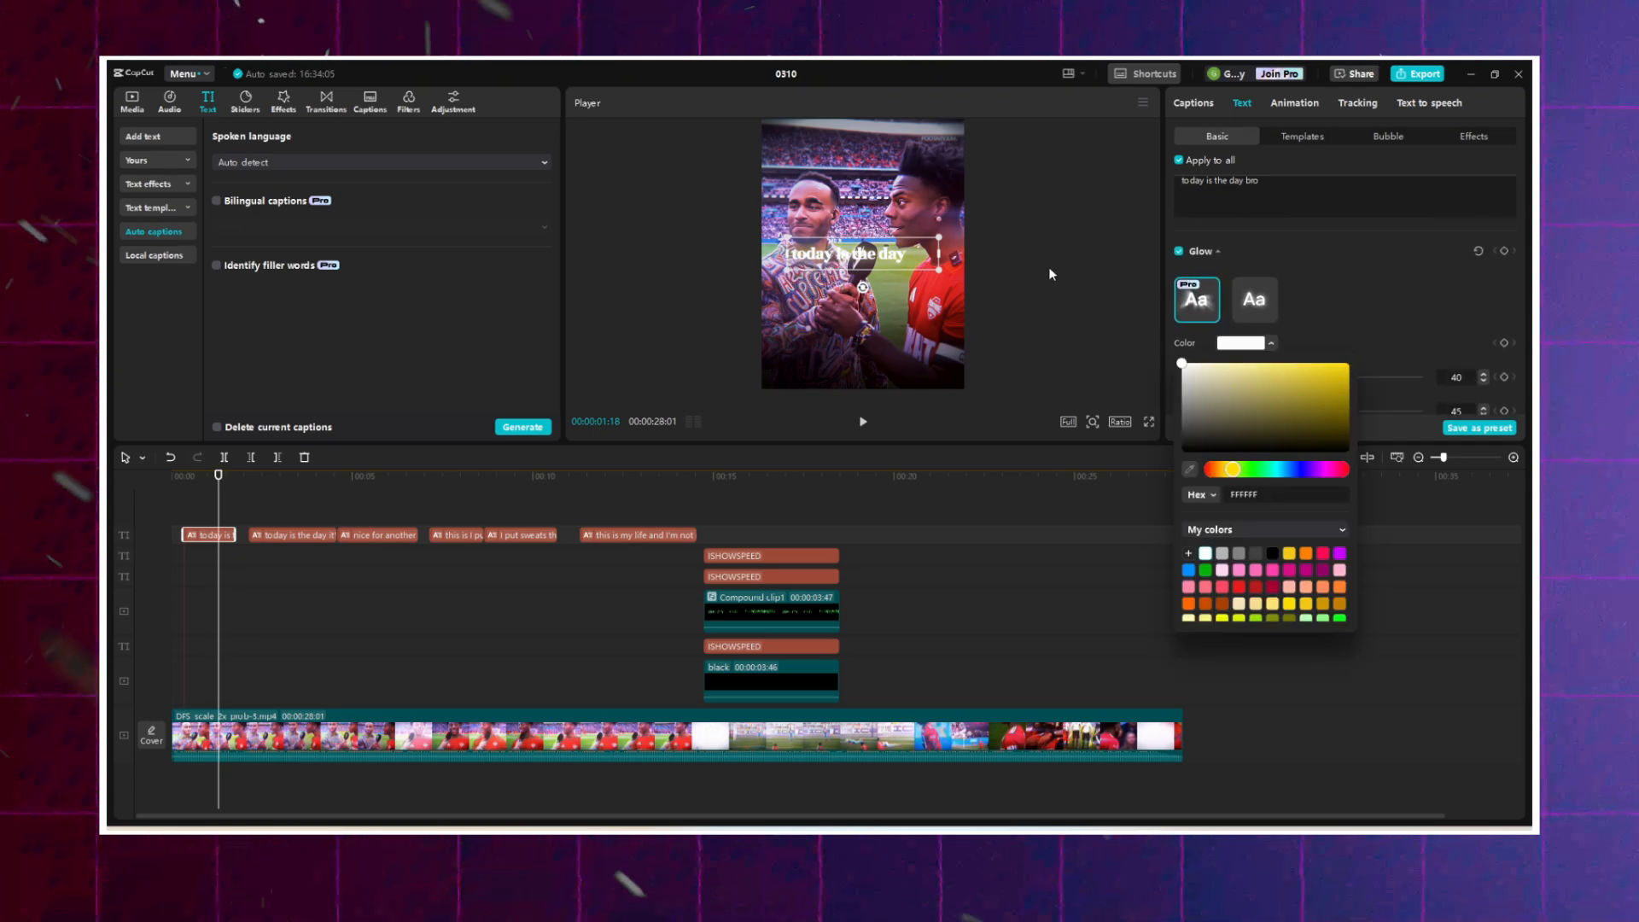
left_click(1314, 303)
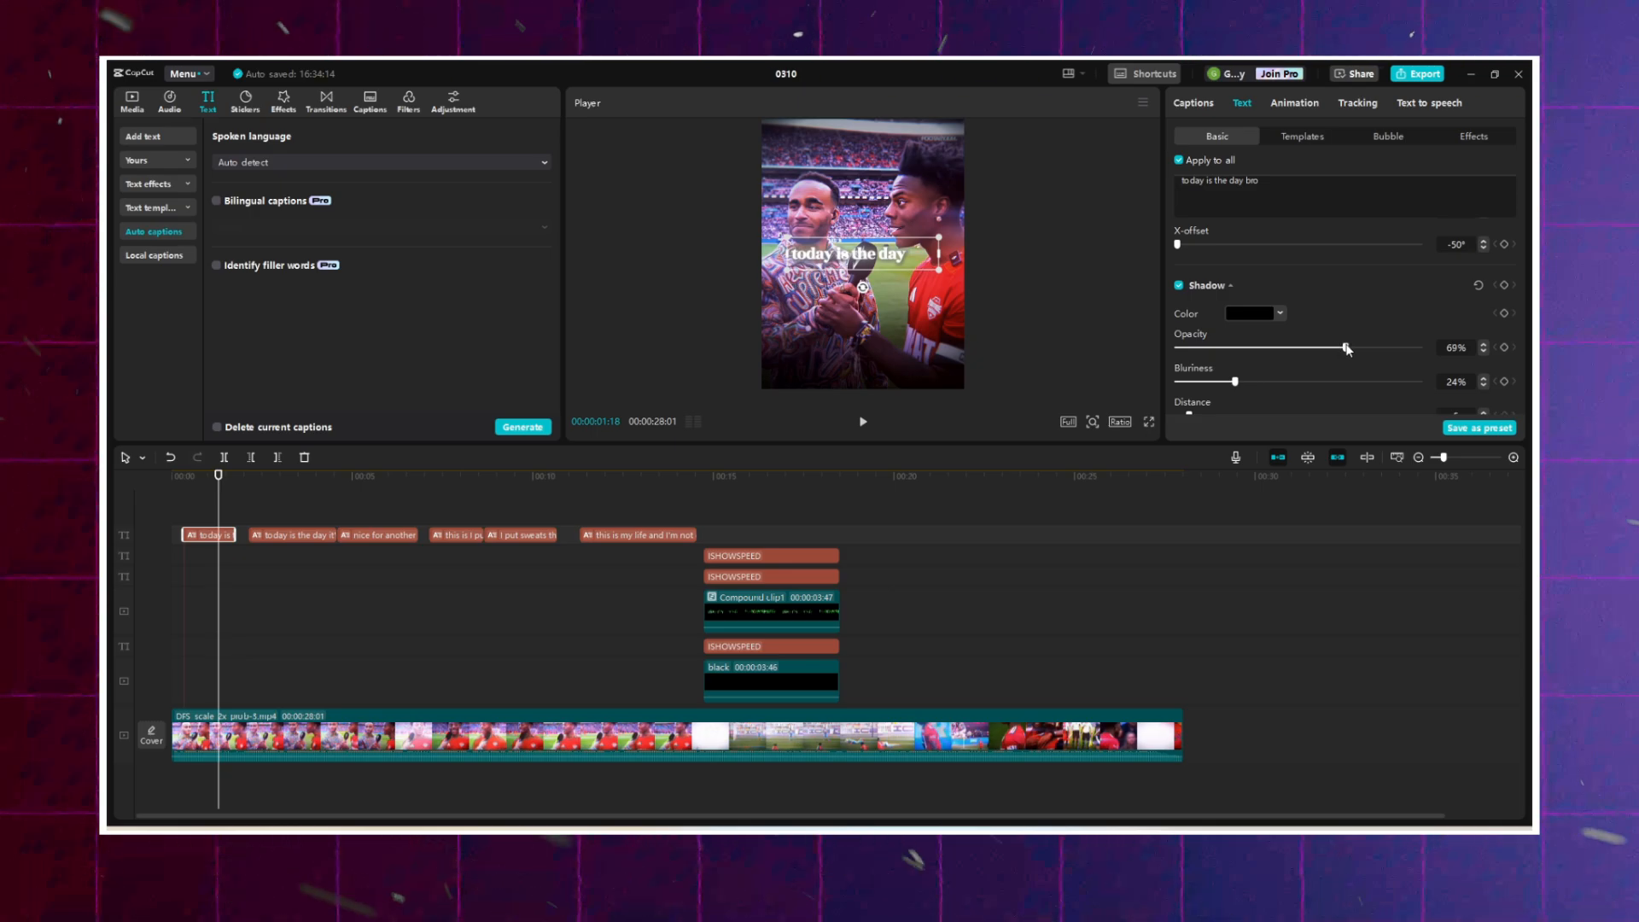
scroll(1285, 304, "down", 3)
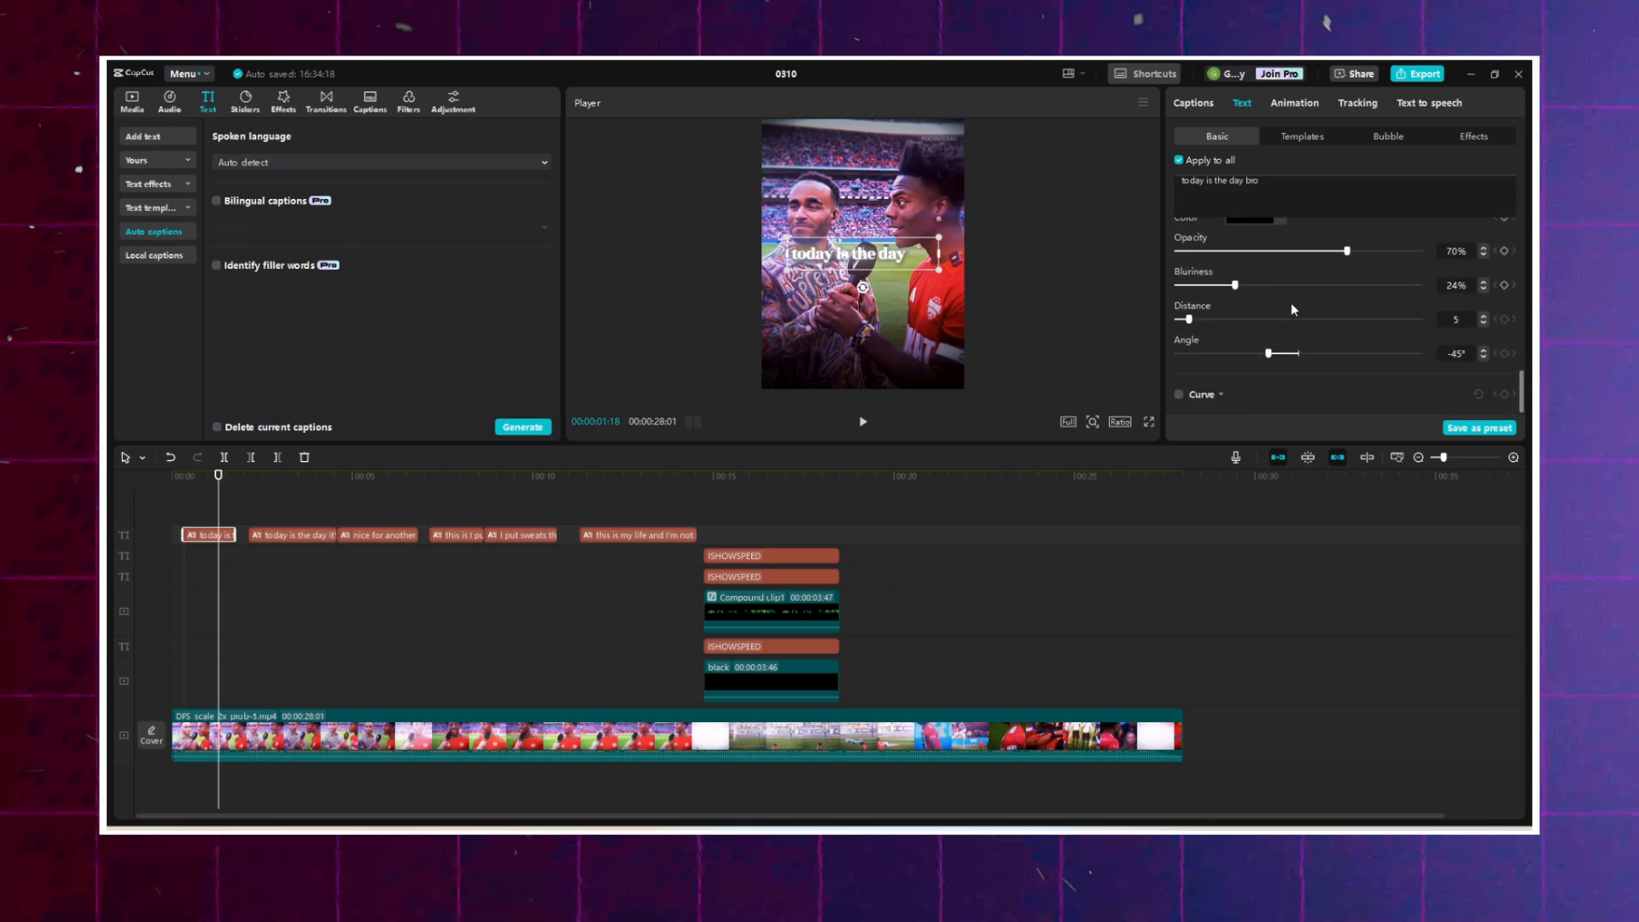
Play back the beginning of the video to check the styled first caption.
left_click(173, 533)
key("space")
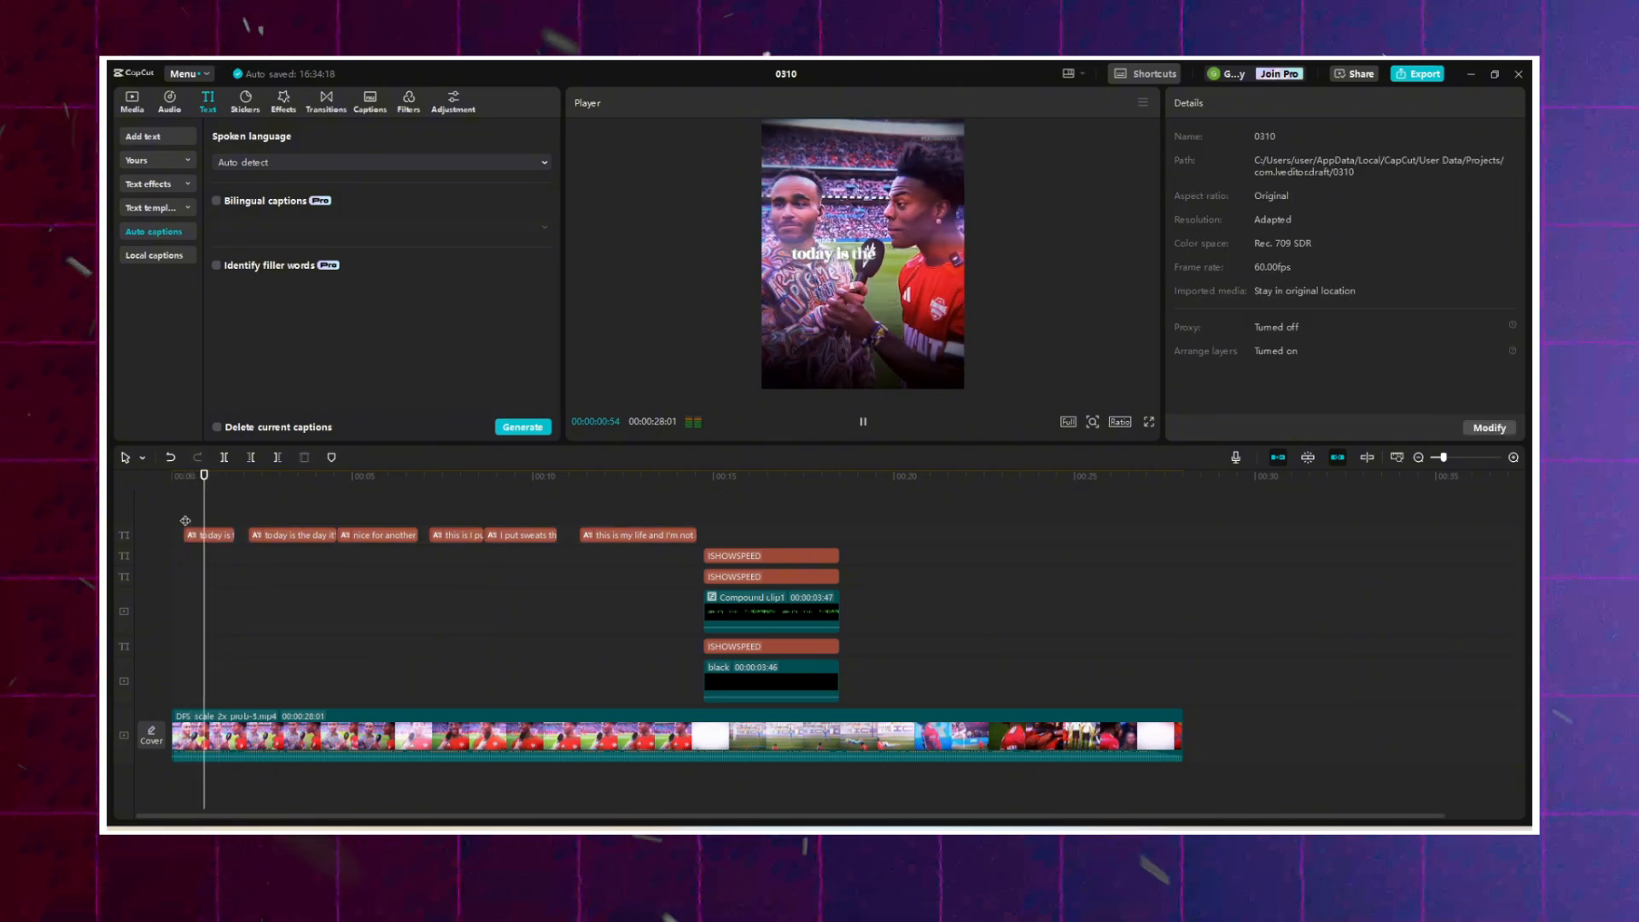
Add the black clip from the library on a track beneath the captions, starting at the first caption.
left_click(185, 520)
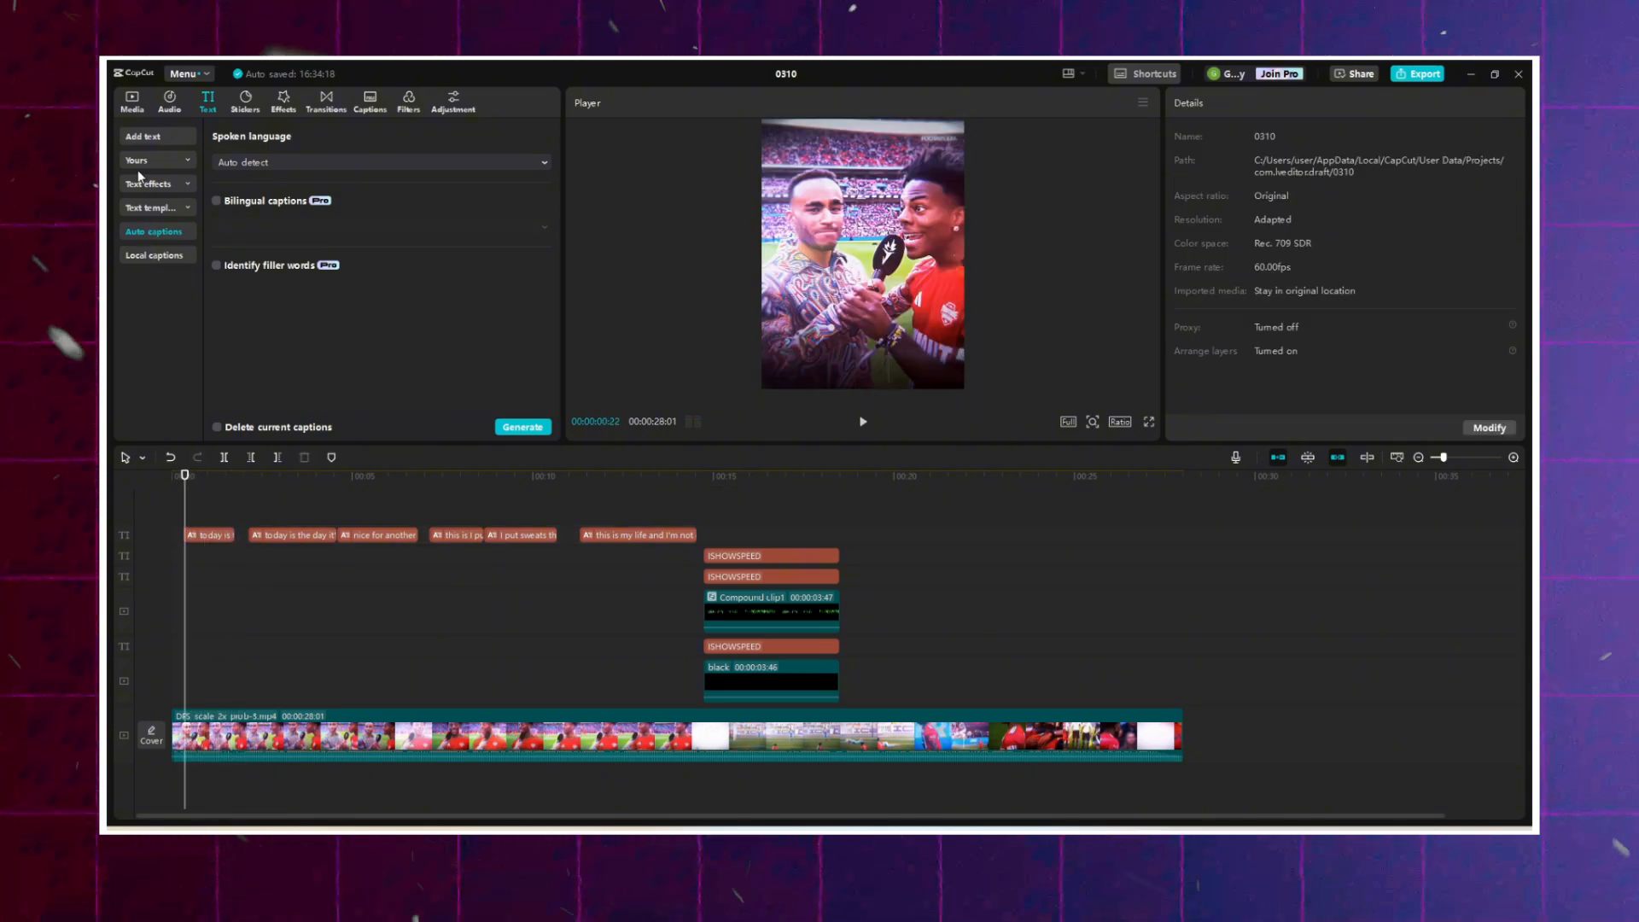
left_click(133, 102)
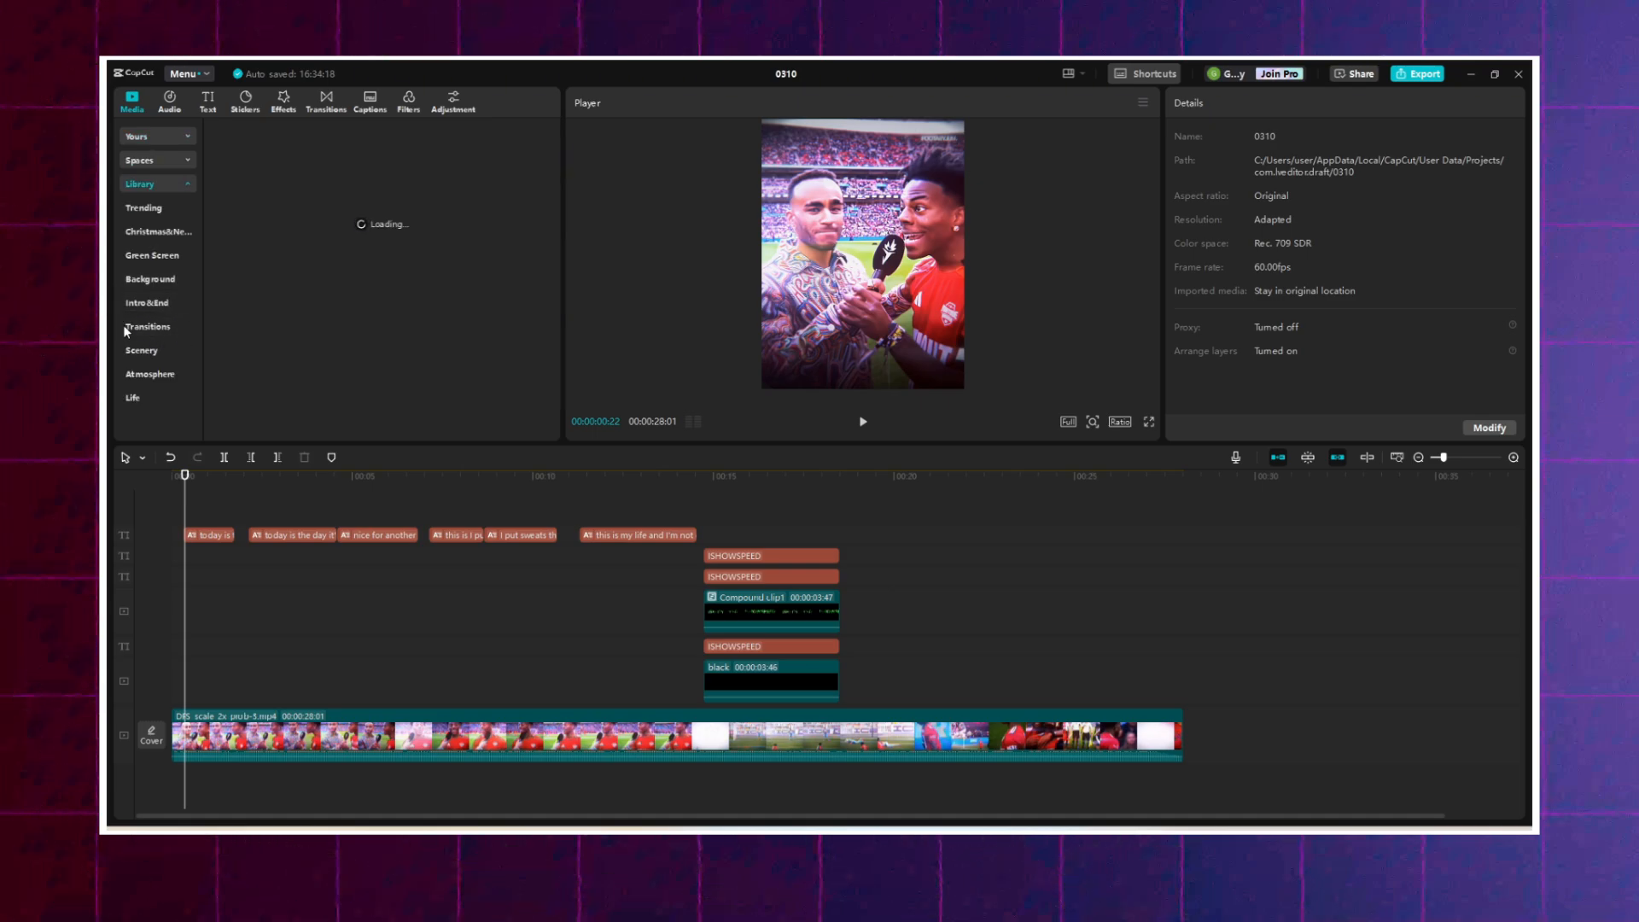
left_click_drag(189, 576, 189, 574)
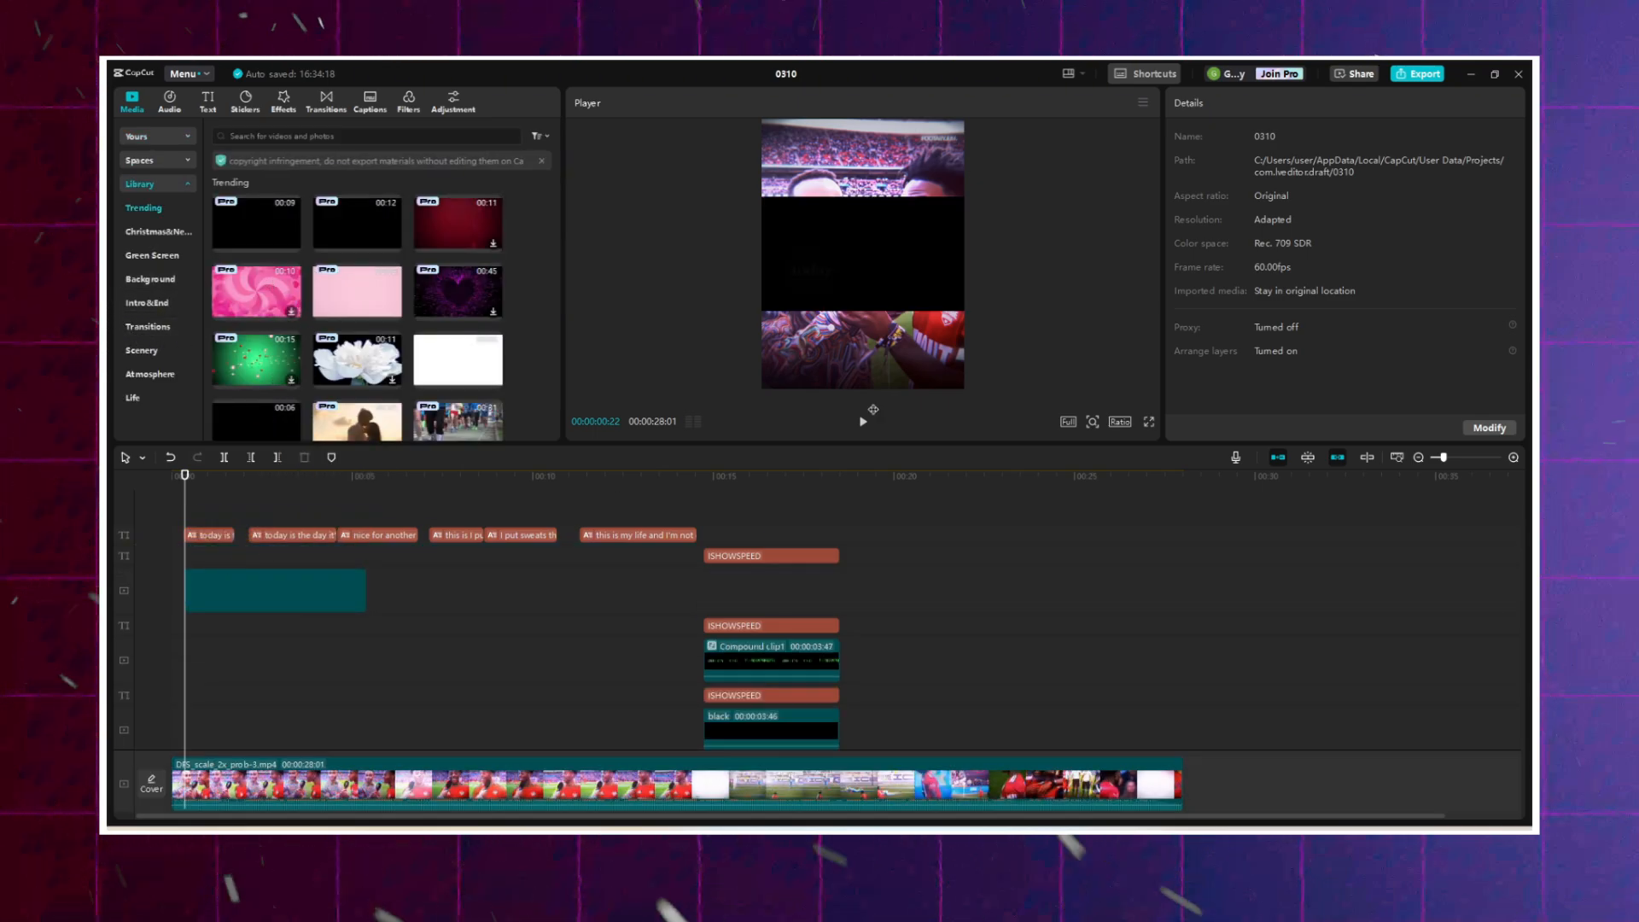
Trim the end of the new black clip to match the end of the first caption.
left_click(1513, 458)
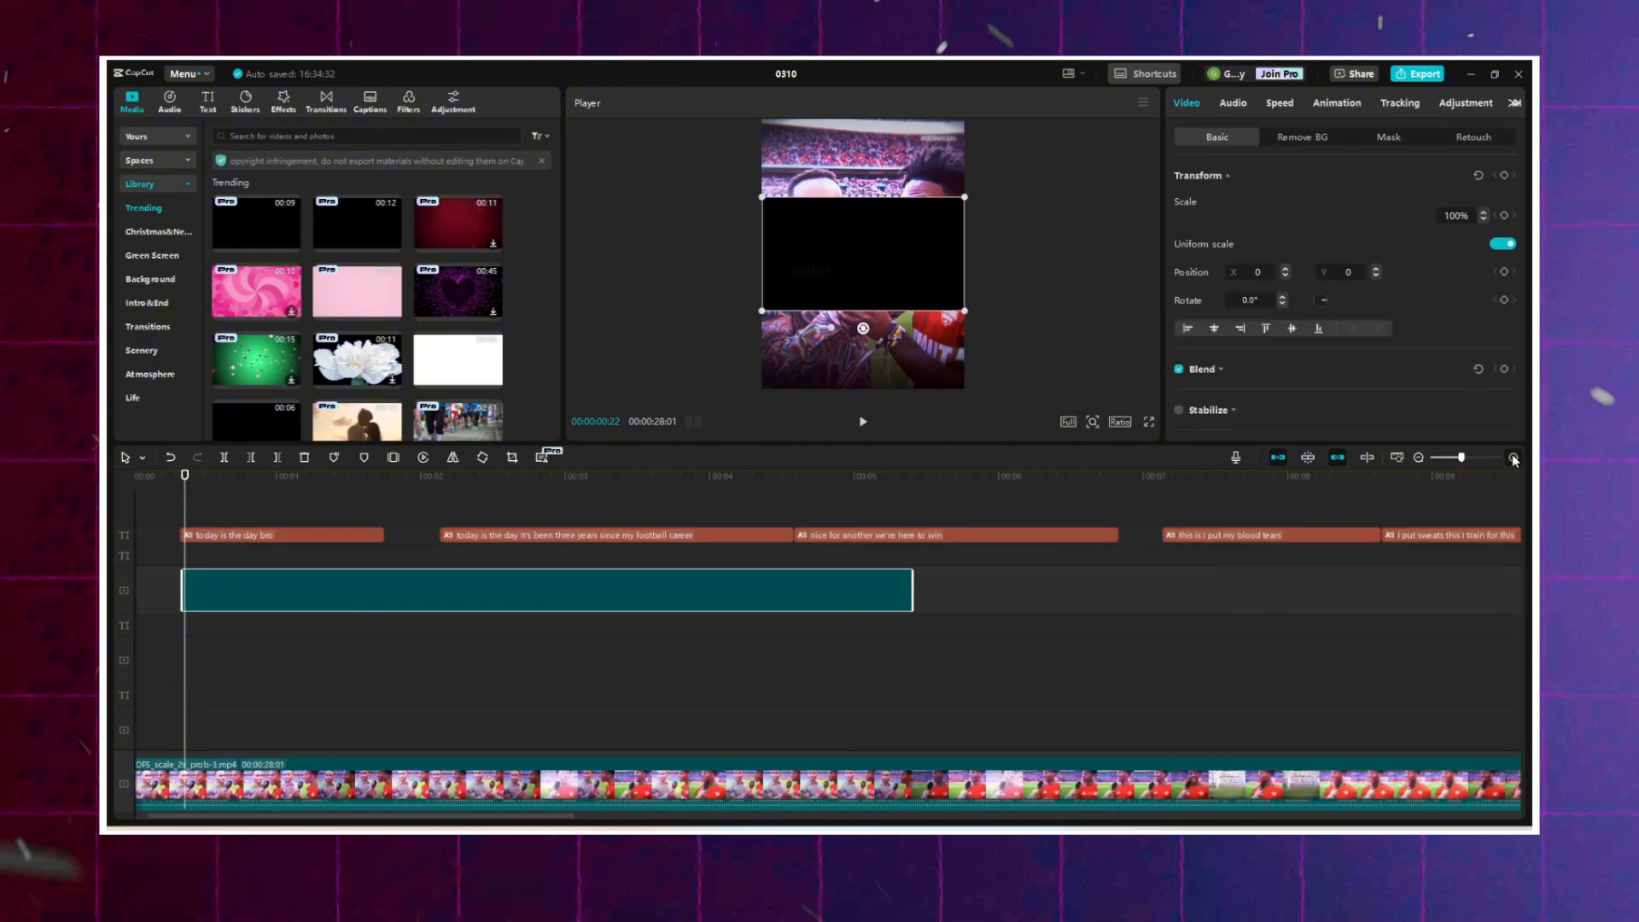
left_click(233, 509)
left_click(582, 516)
left_click(587, 564)
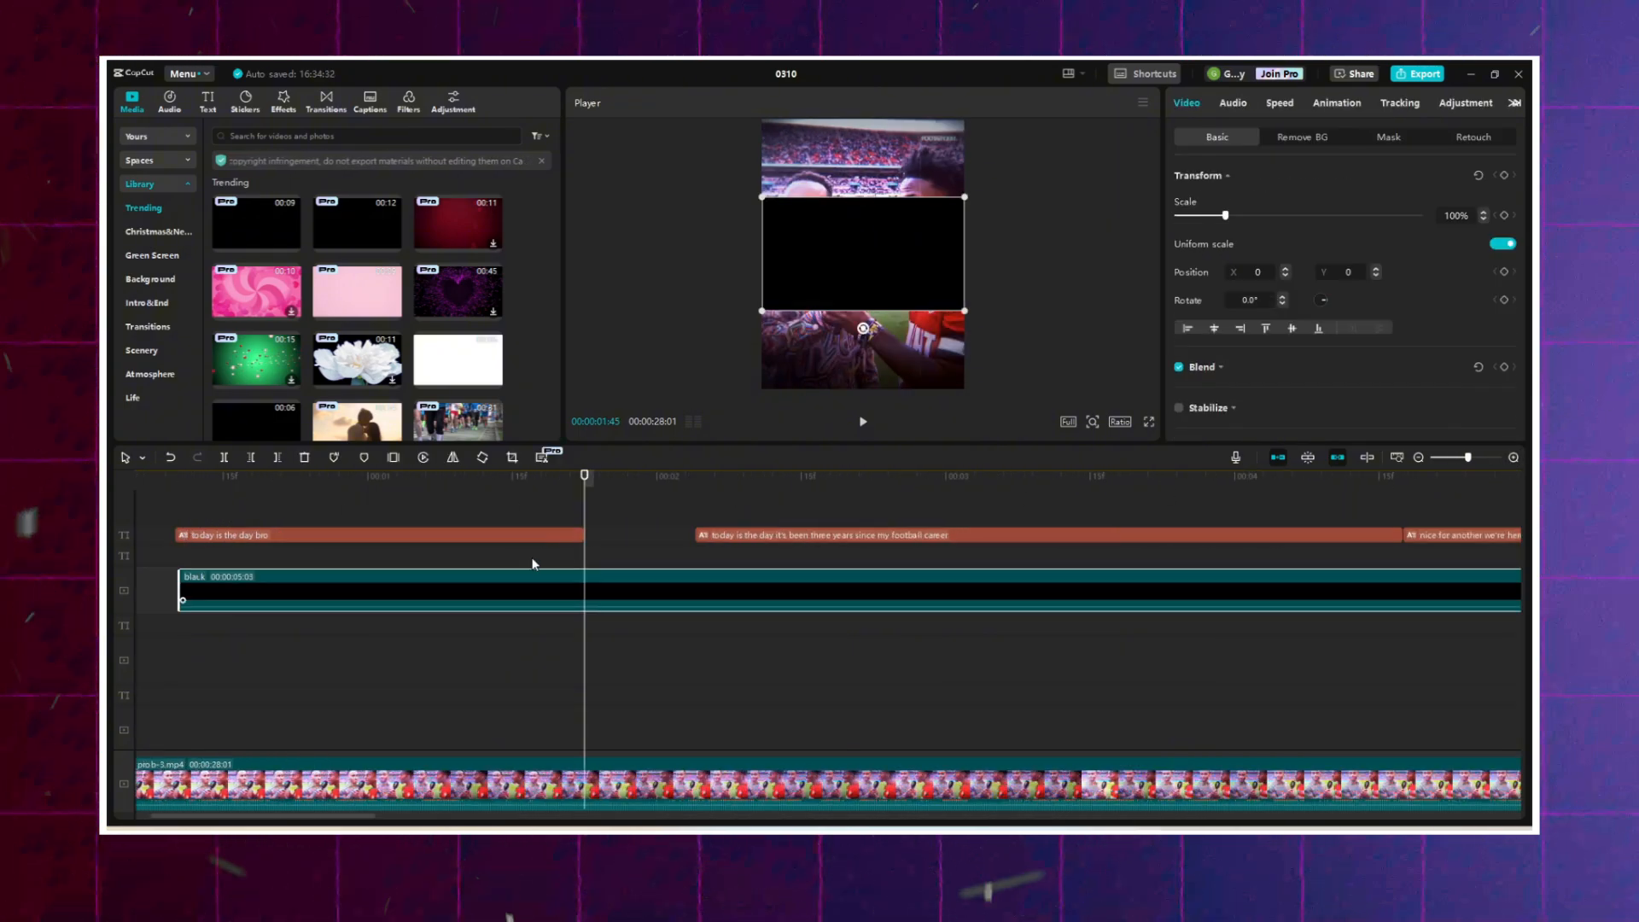
left_click(224, 457)
Apply a Circle mask to the new black clip, sized 1199 by 291 around the caption, with a feather of 12.
left_click(344, 589)
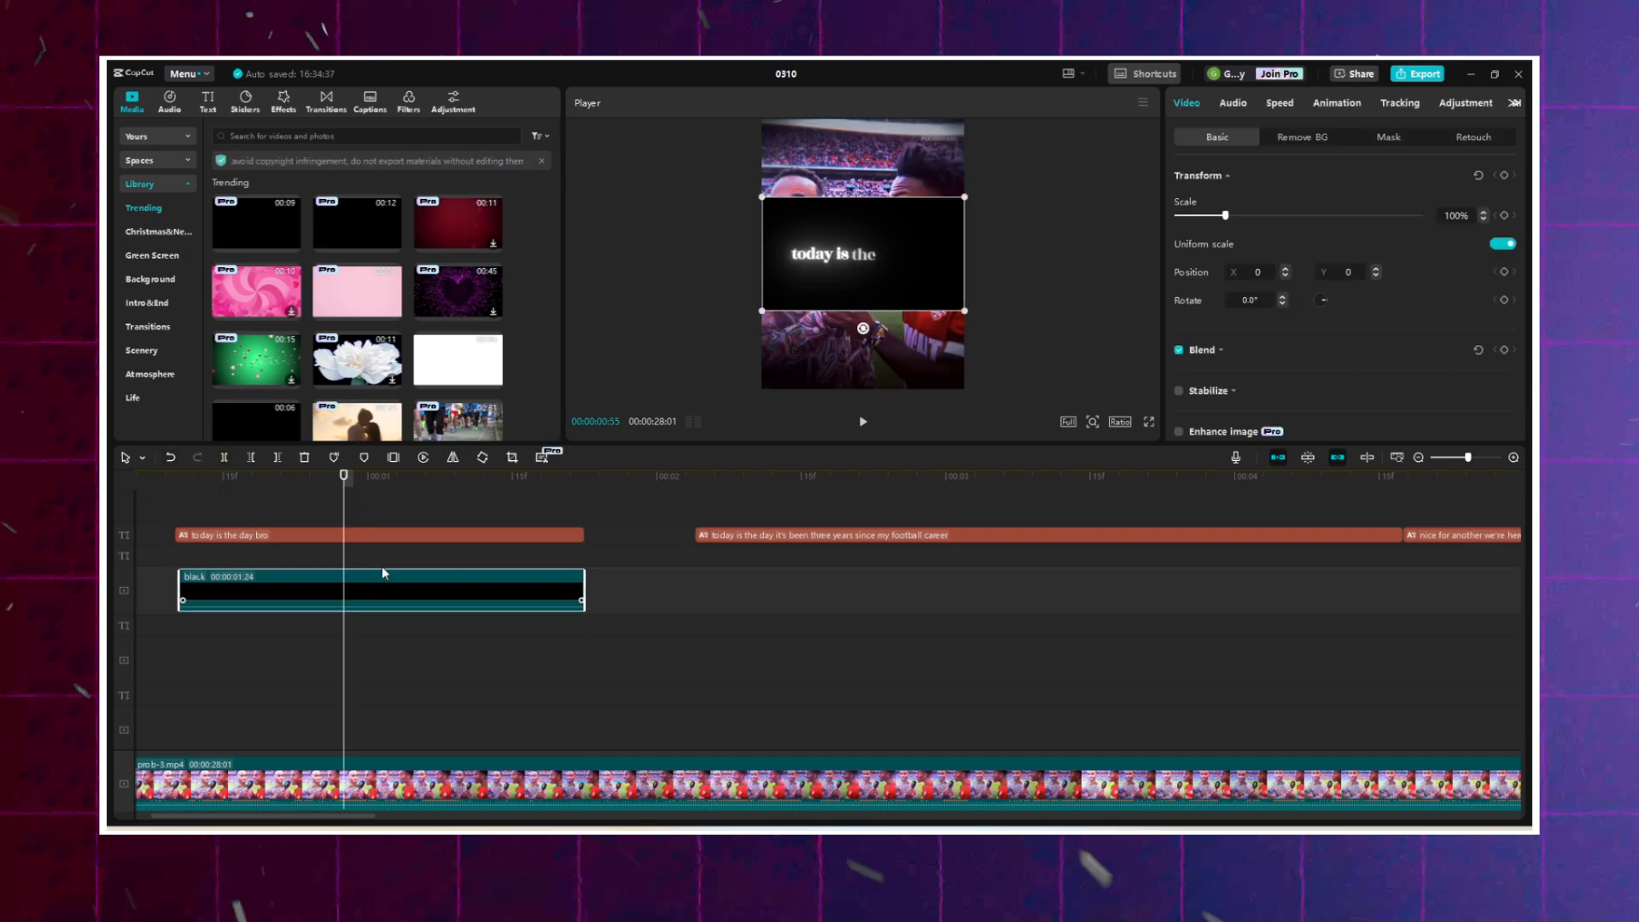
left_click(1383, 138)
left_click(1370, 218)
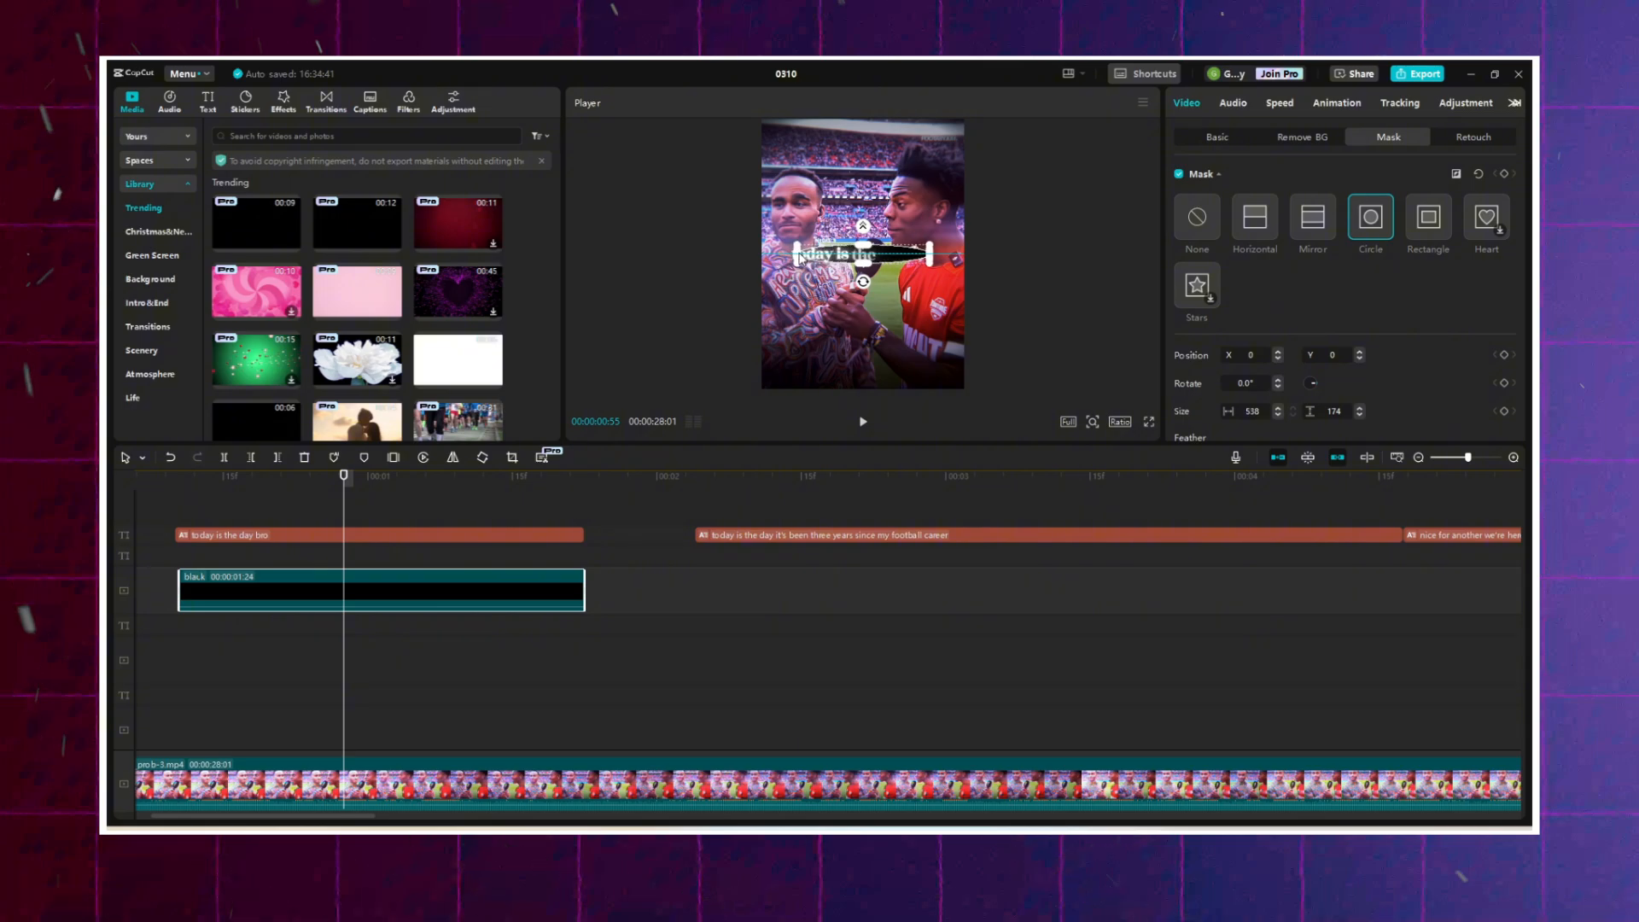
left_click_drag(859, 261, 839, 277)
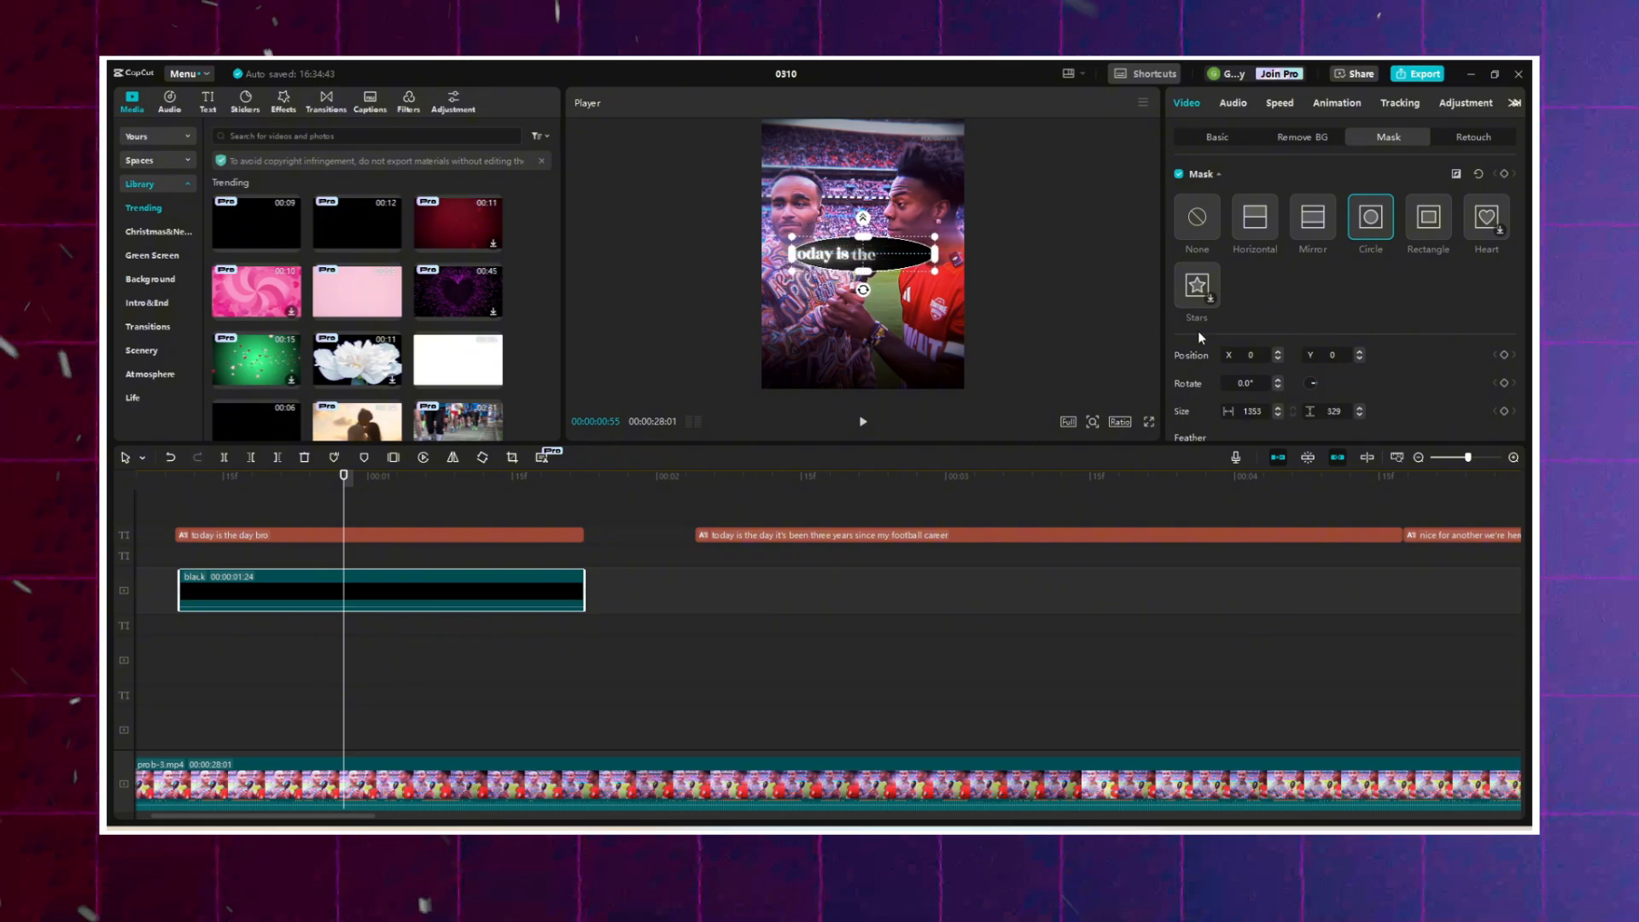
scroll(1199, 338, "down", 2)
left_click_drag(1176, 418, 1216, 419)
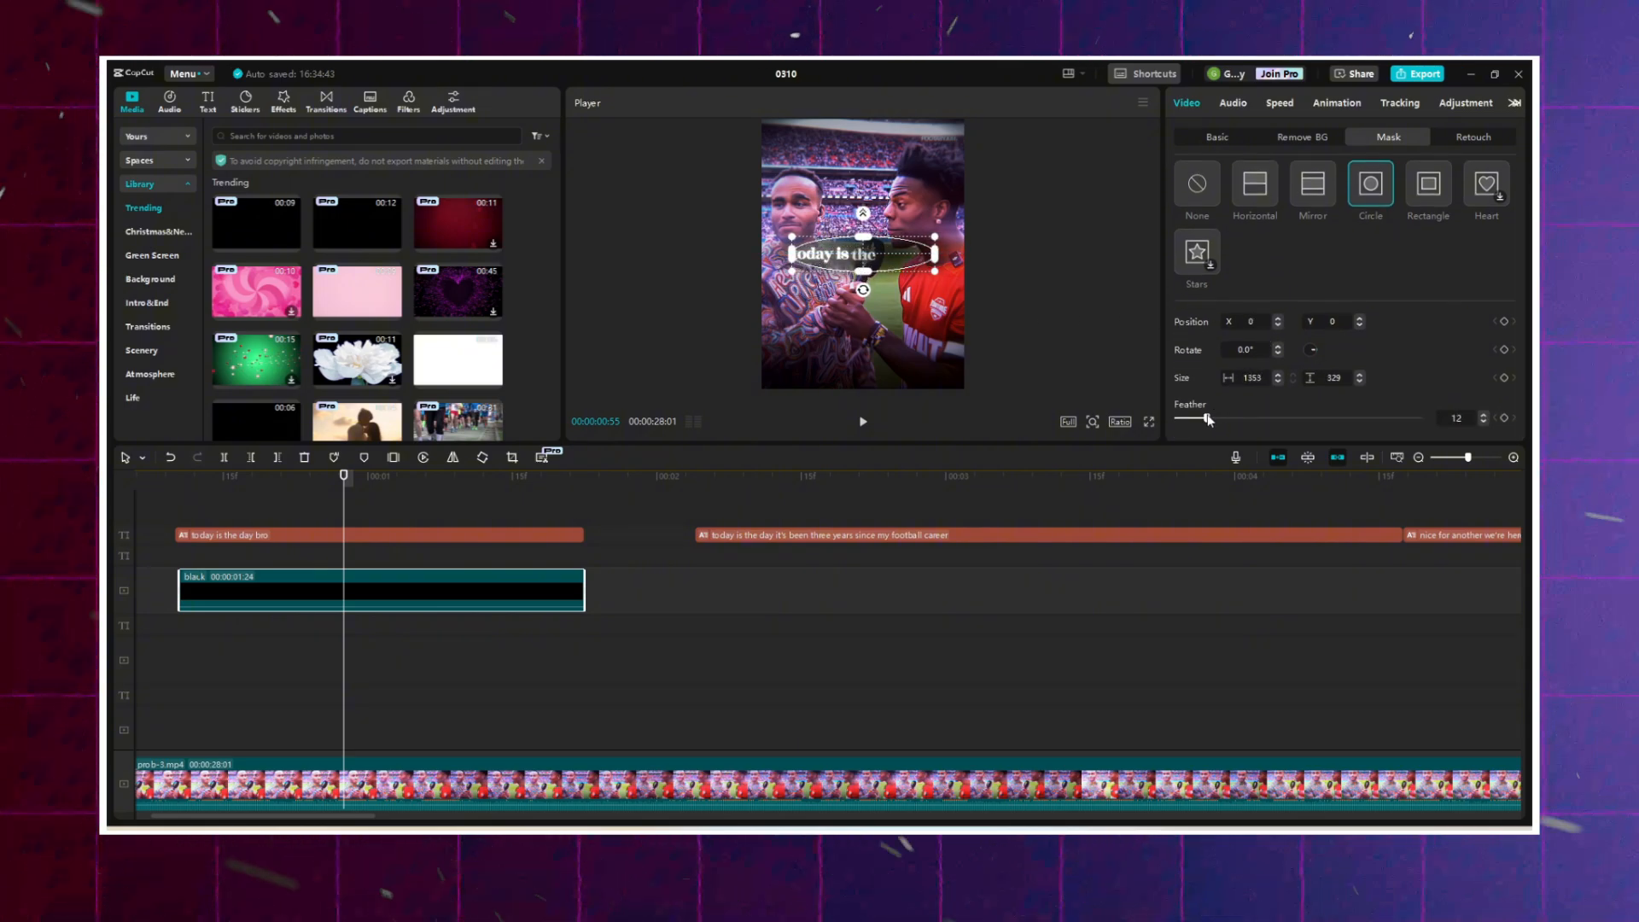
left_click_drag(879, 262, 871, 261)
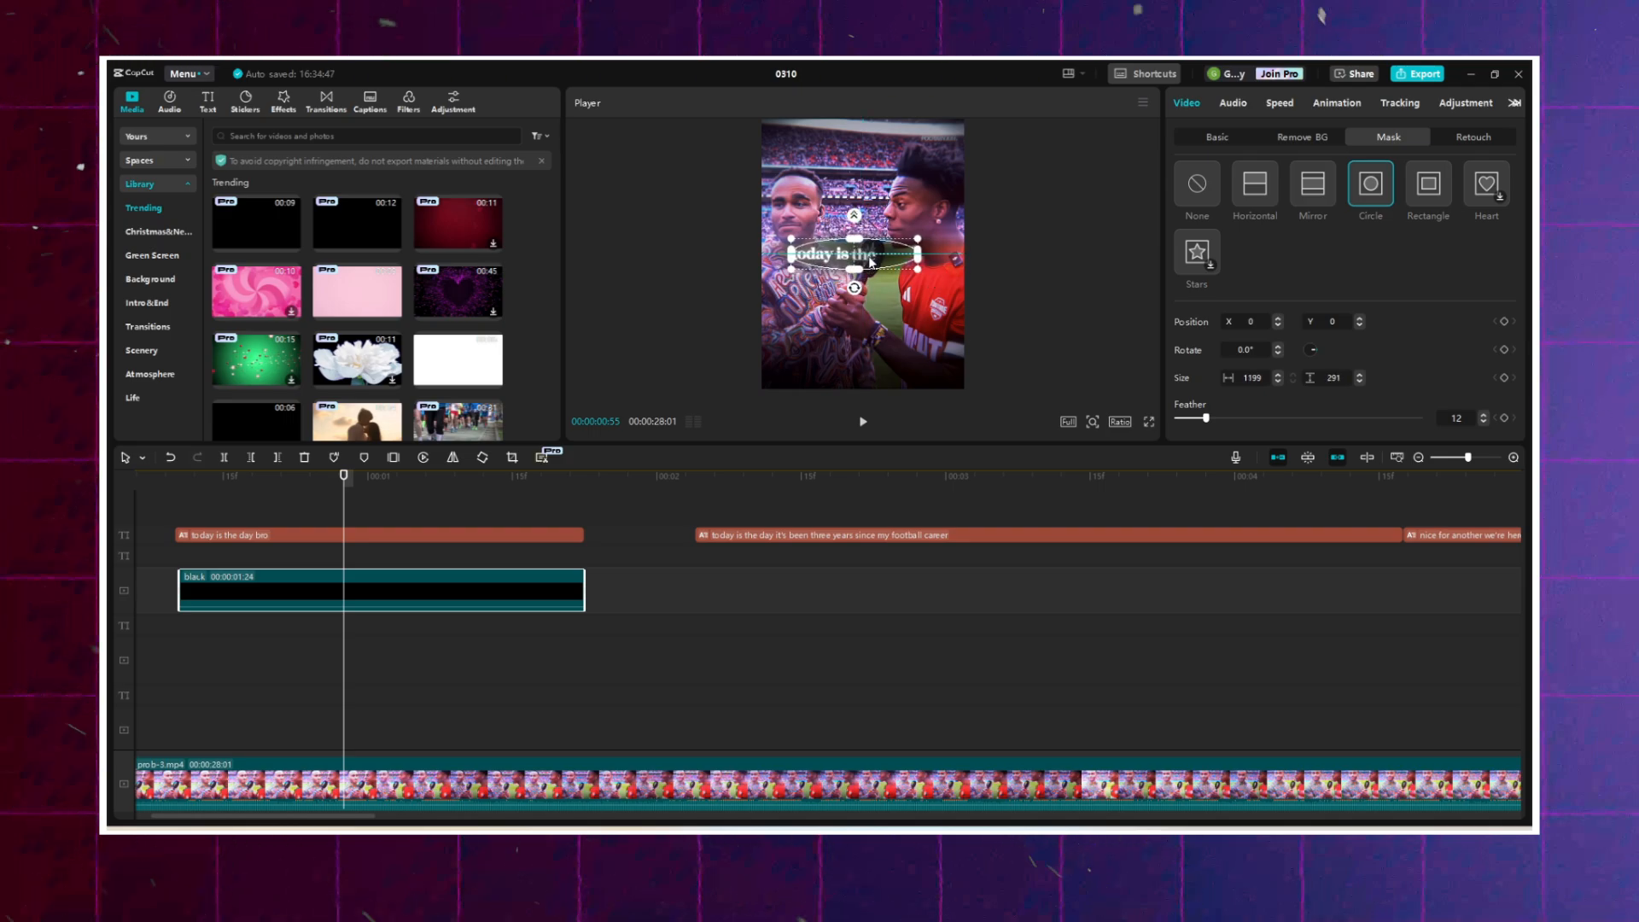
Play back the first caption with its masked black backing.
left_click(181, 513)
key("space")
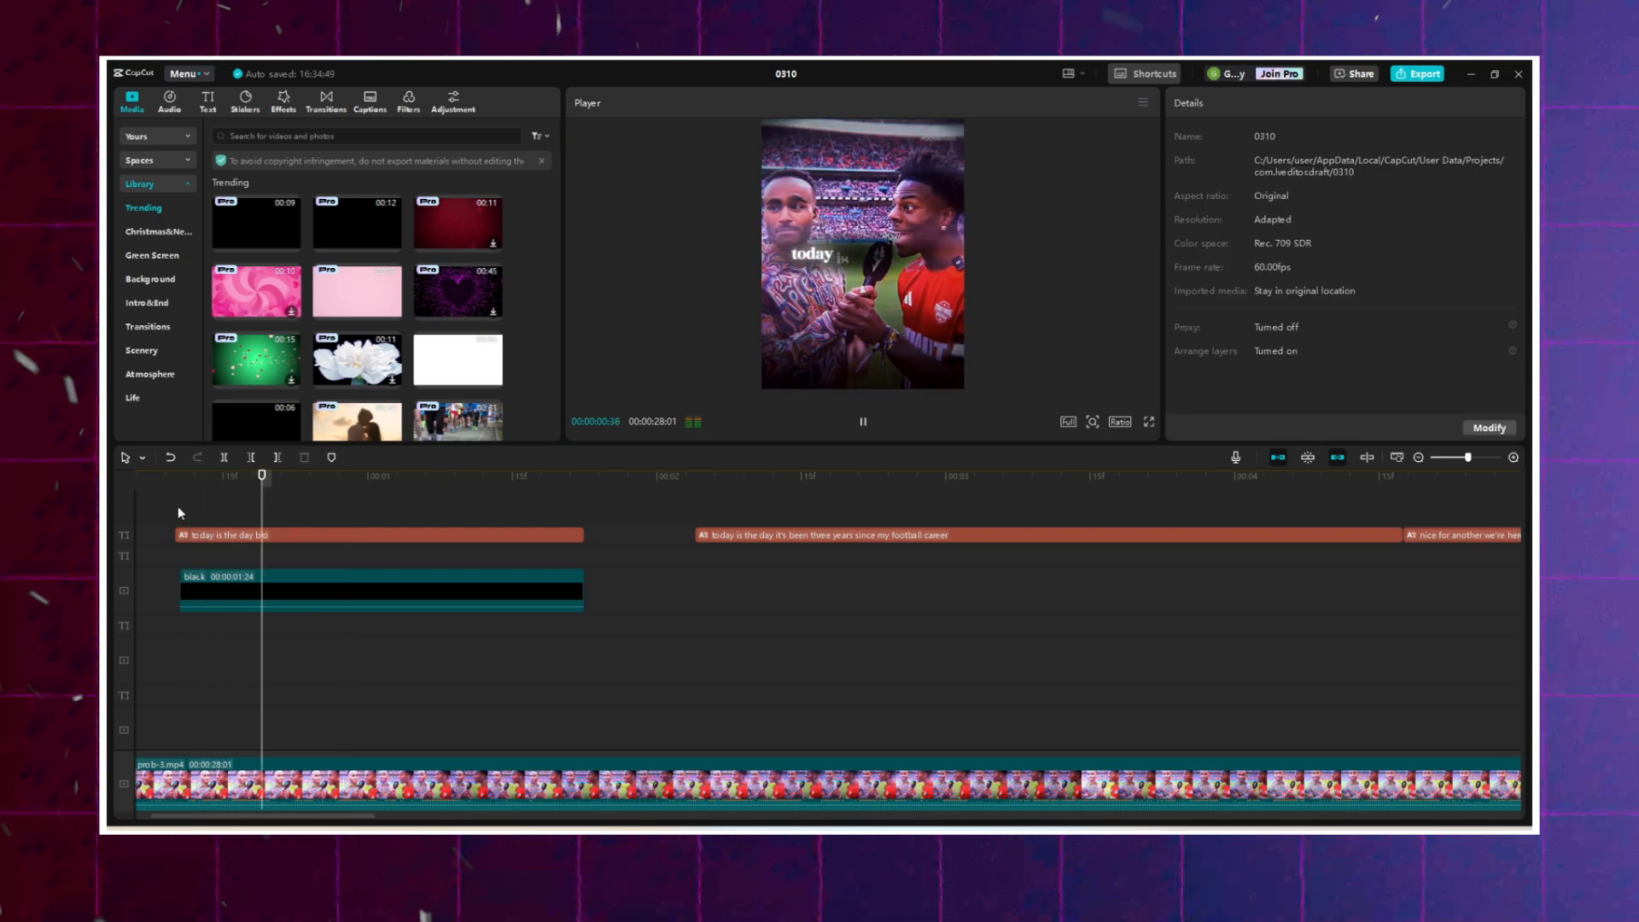
left_click(318, 504)
key("space")
Align the black clip's start with the first caption and resize its Circle mask to 1325 by 291 around the full text.
left_click_drag(238, 503, 274, 511)
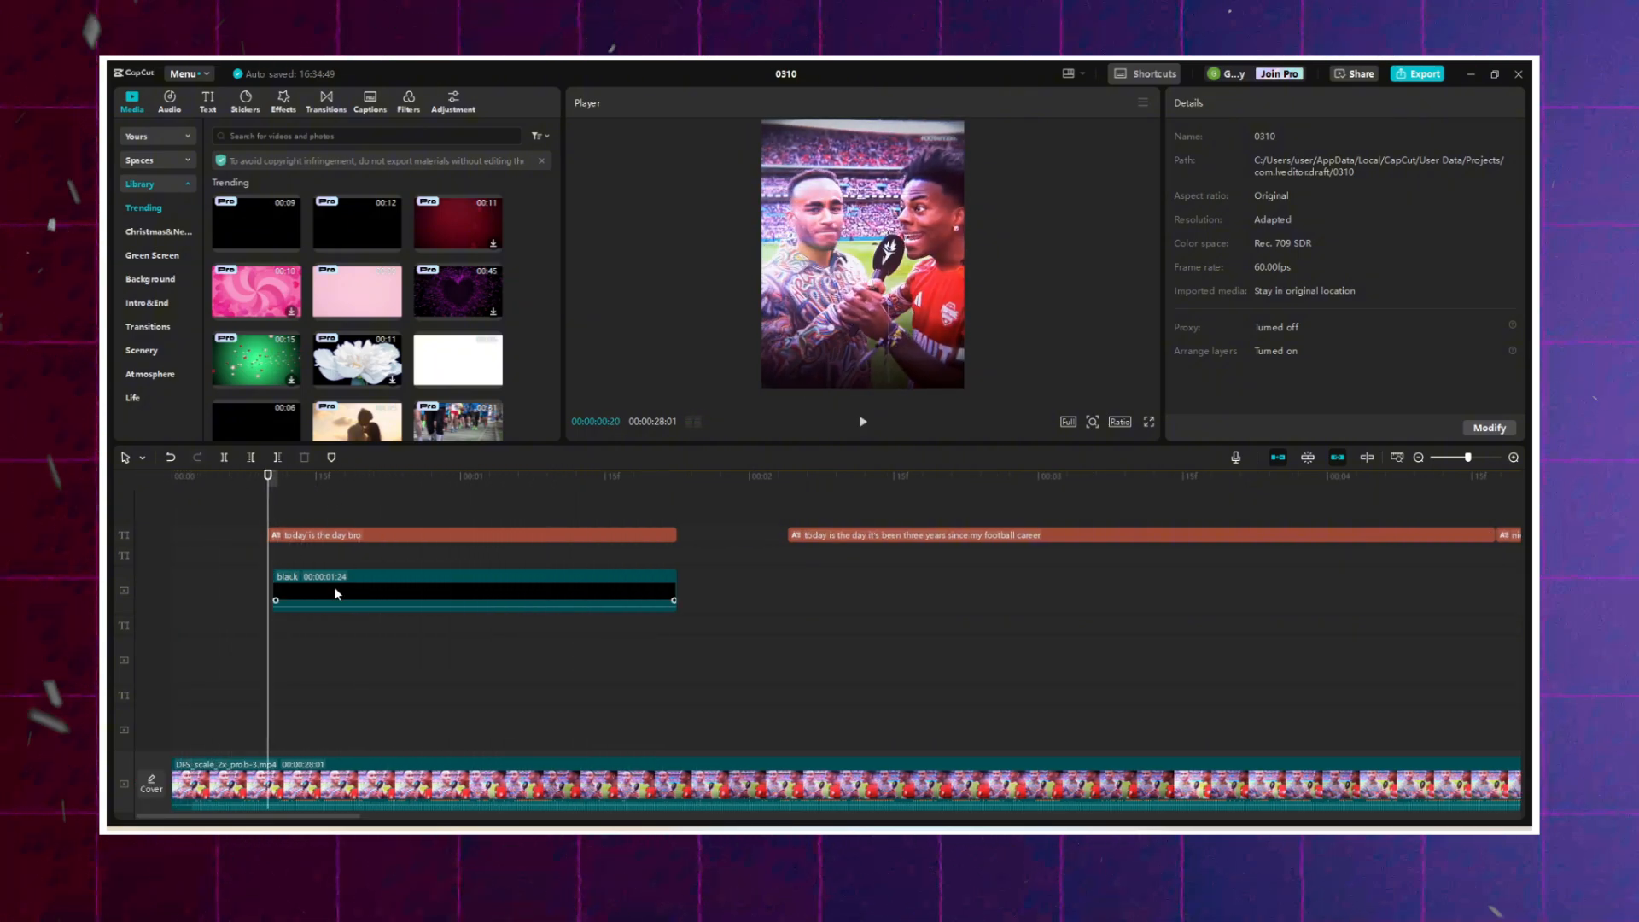
left_click_drag(334, 587, 333, 586)
key("space")
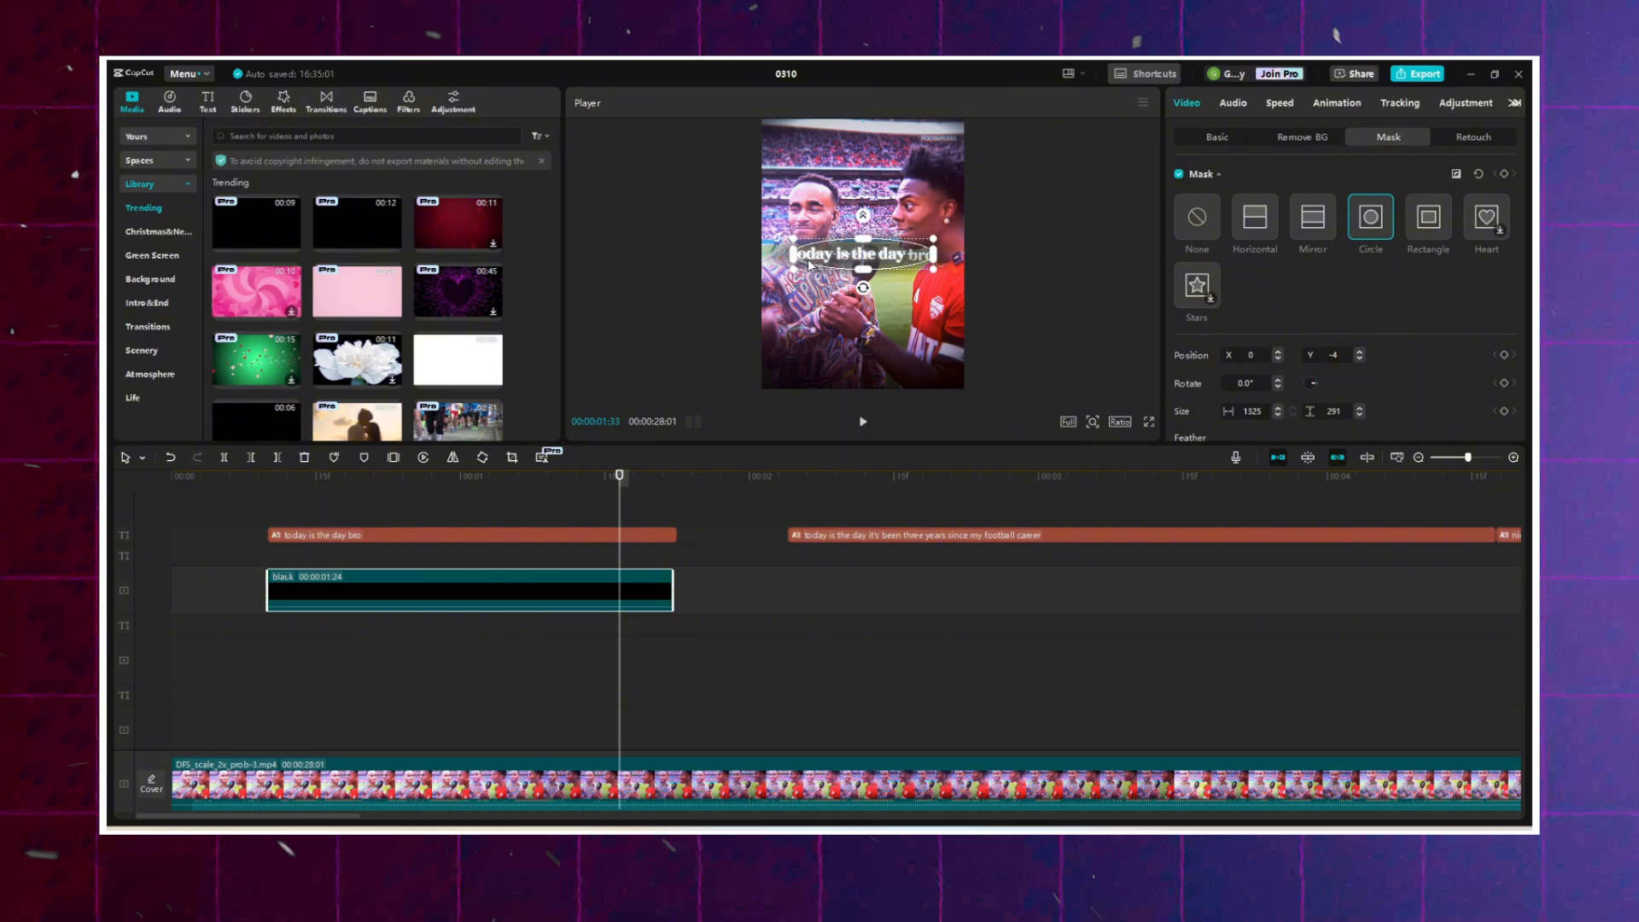
Apply the Expand out animation to the first caption, "today is the day bro".
left_click(317, 525)
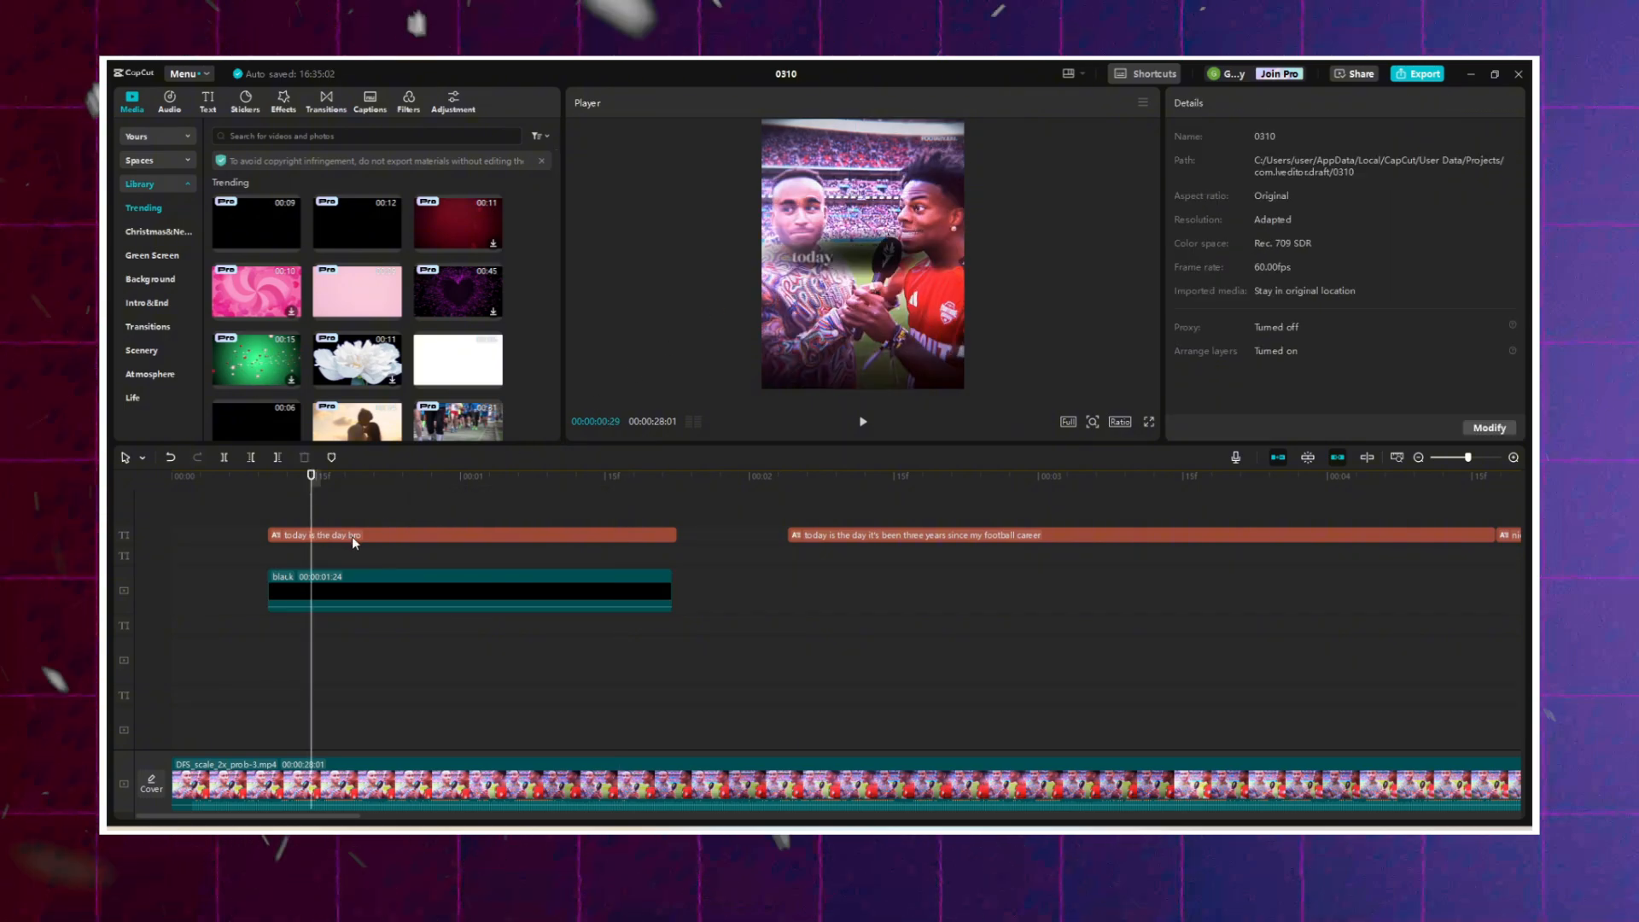
left_click(352, 534)
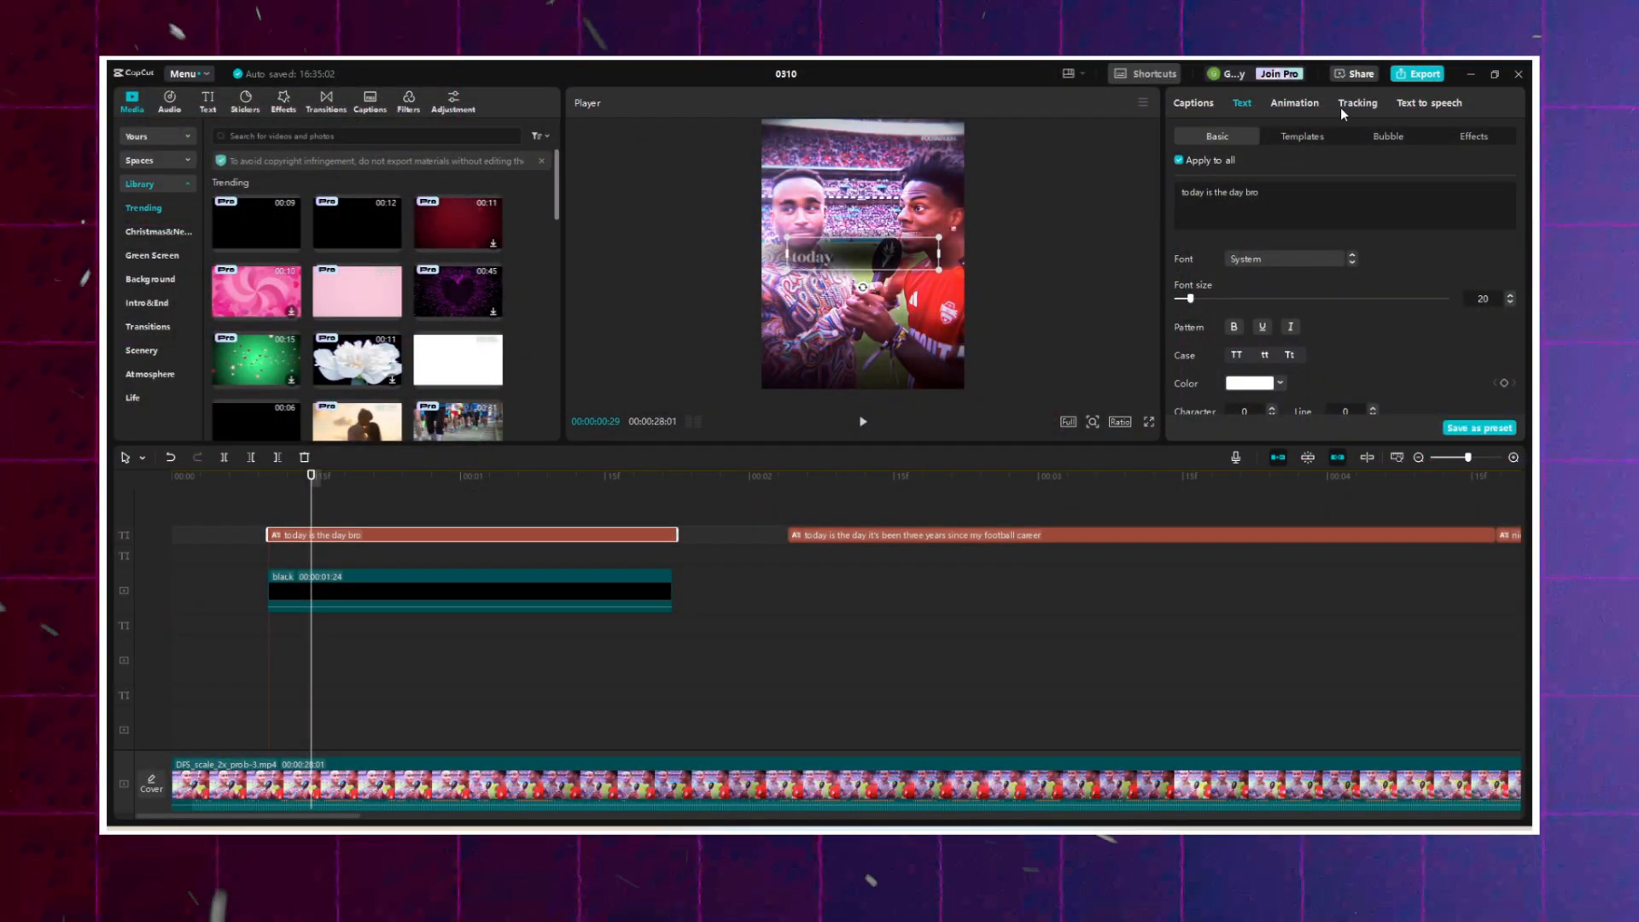
left_click(1292, 103)
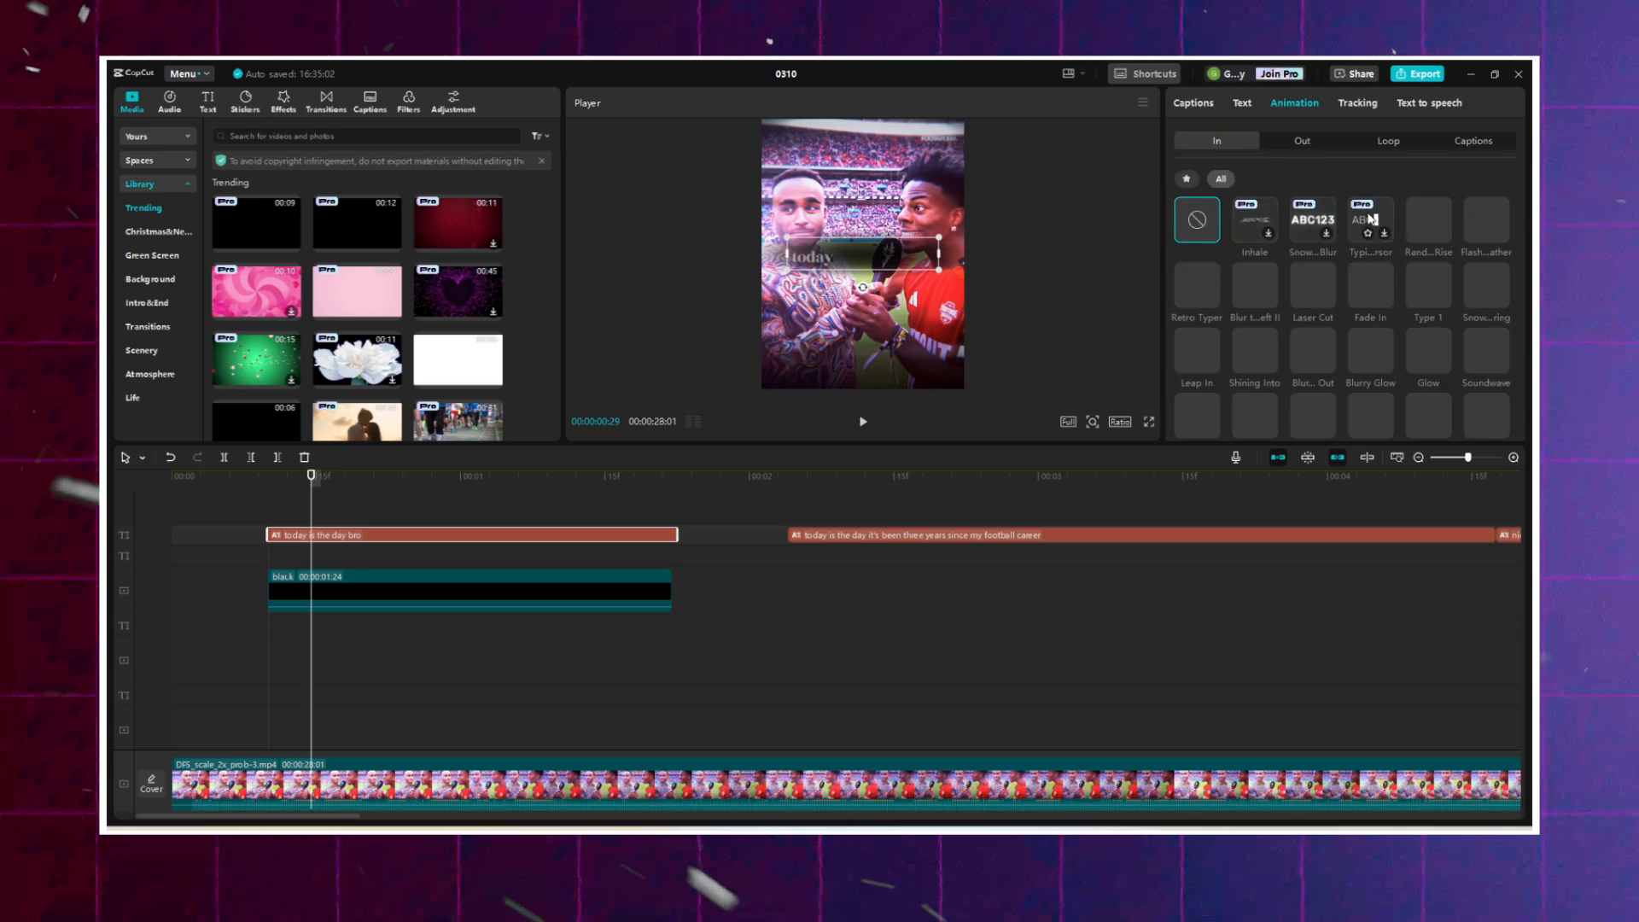
left_click(1315, 140)
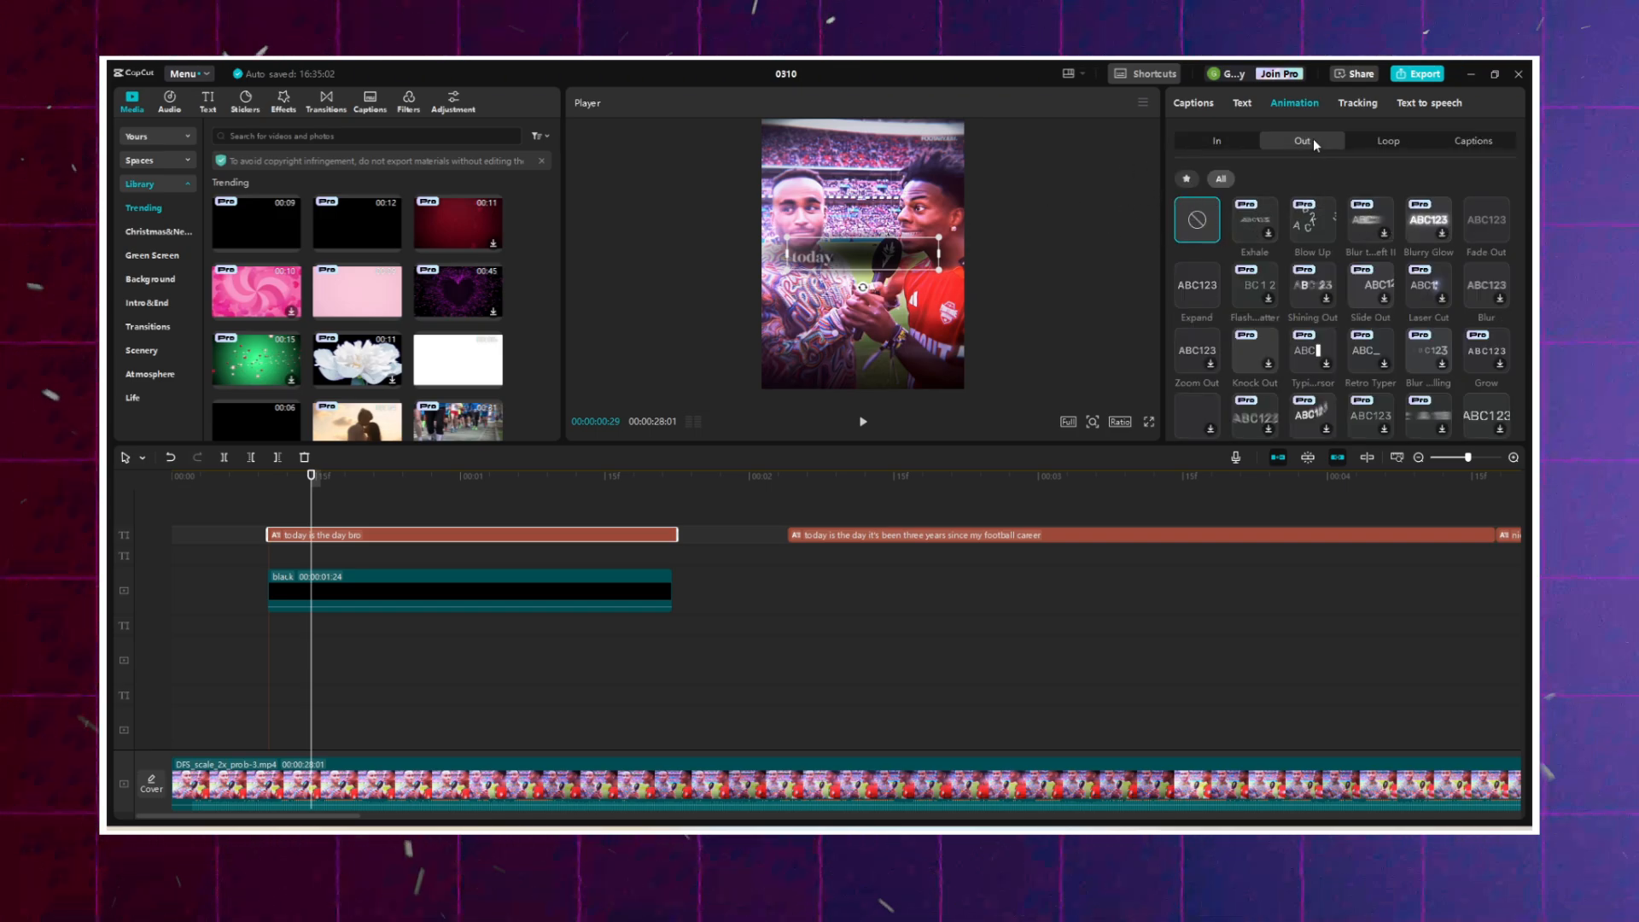
left_click(1203, 286)
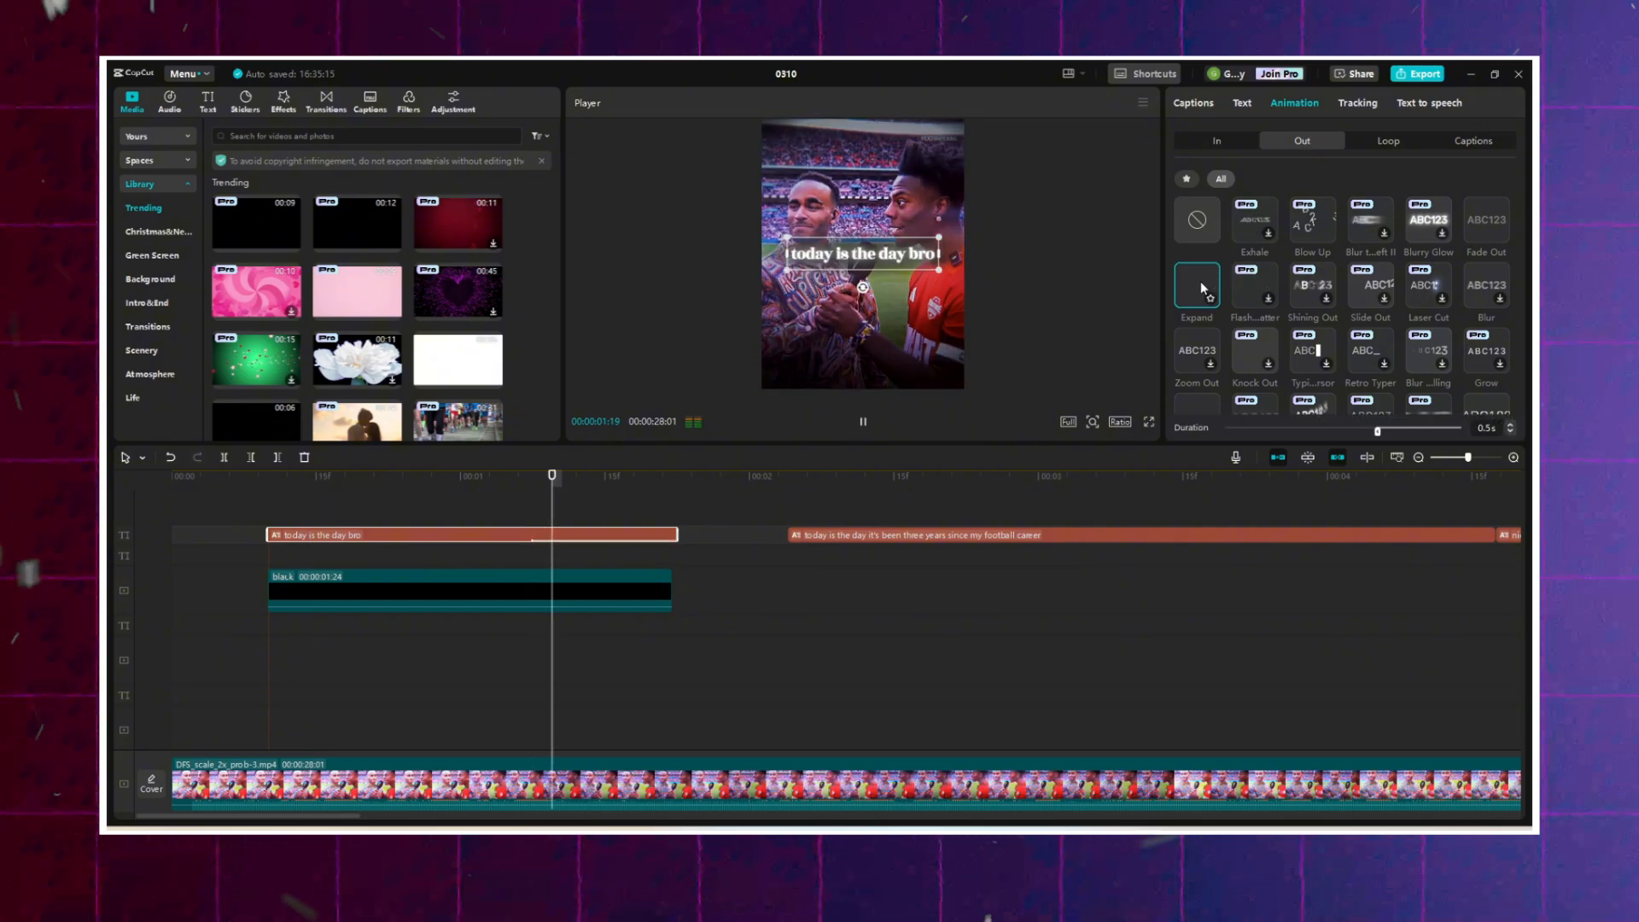
Extend the first caption's end to just before the second caption and set its Expand animation duration to 1.5 s.
left_click(469, 518)
left_click(632, 534)
left_click_drag(677, 532, 779, 534)
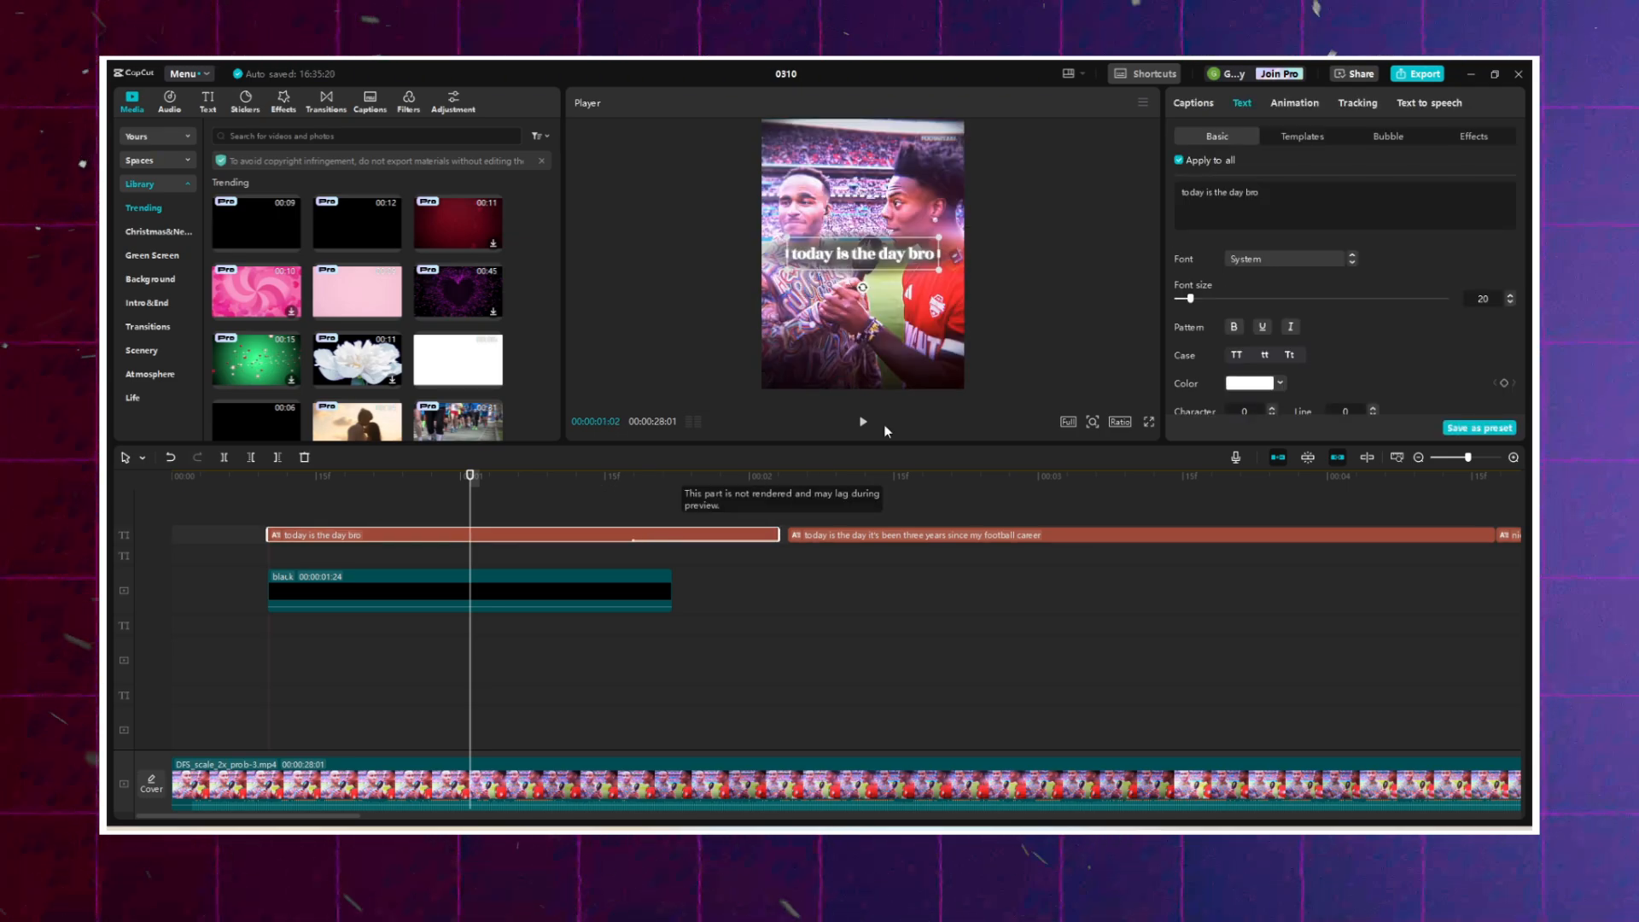
left_click(1289, 136)
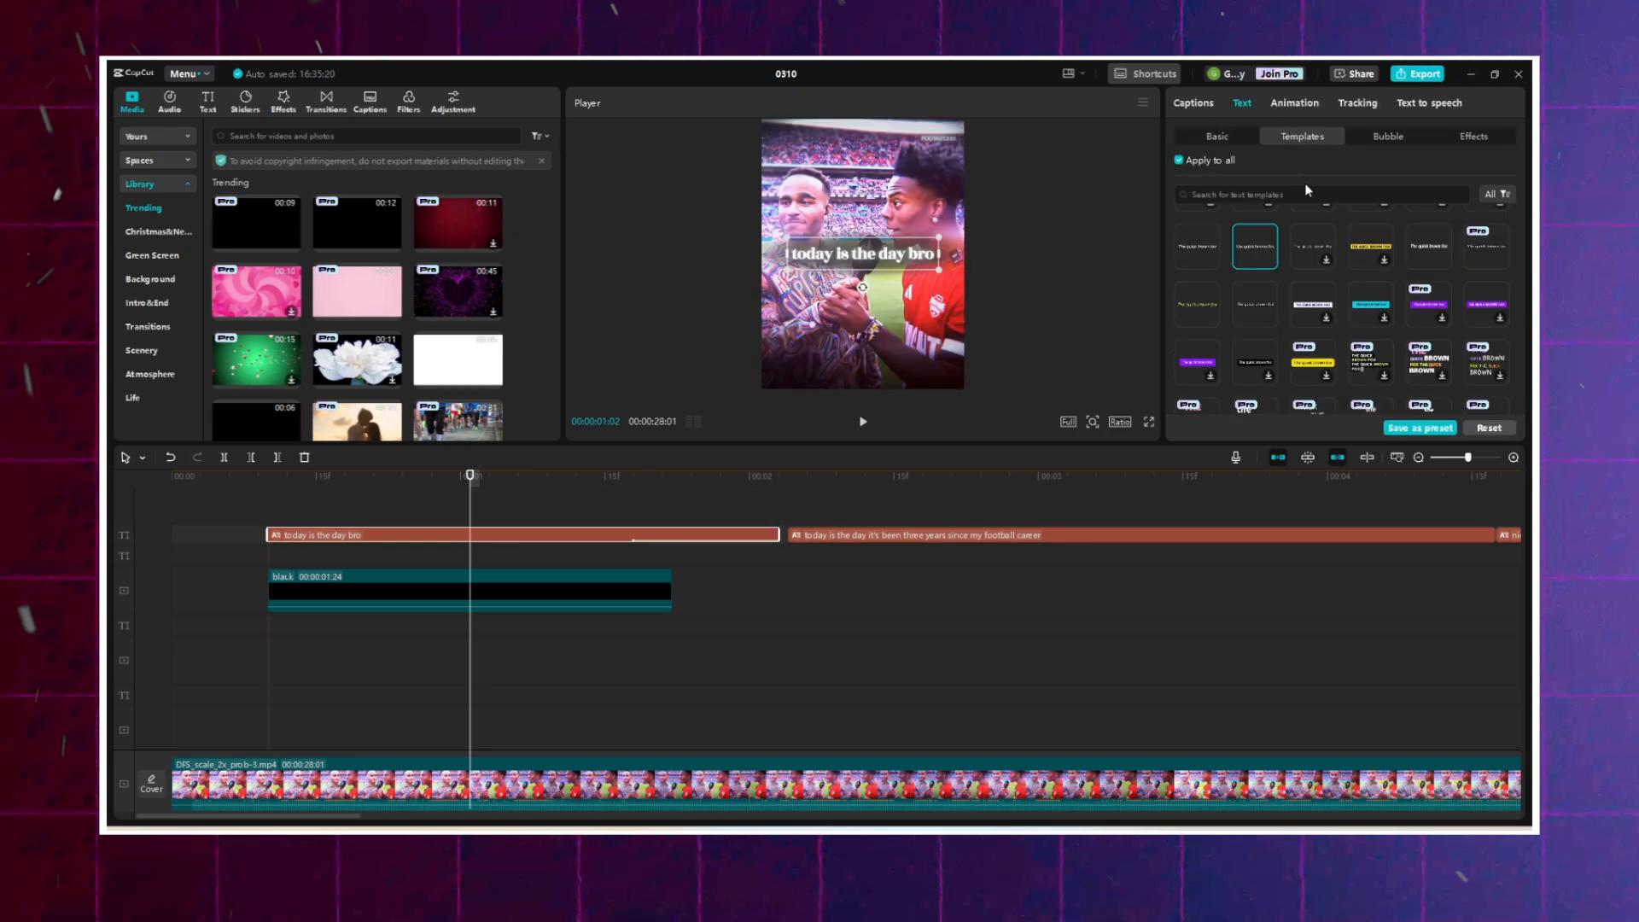
left_click(1216, 140)
left_click(1291, 104)
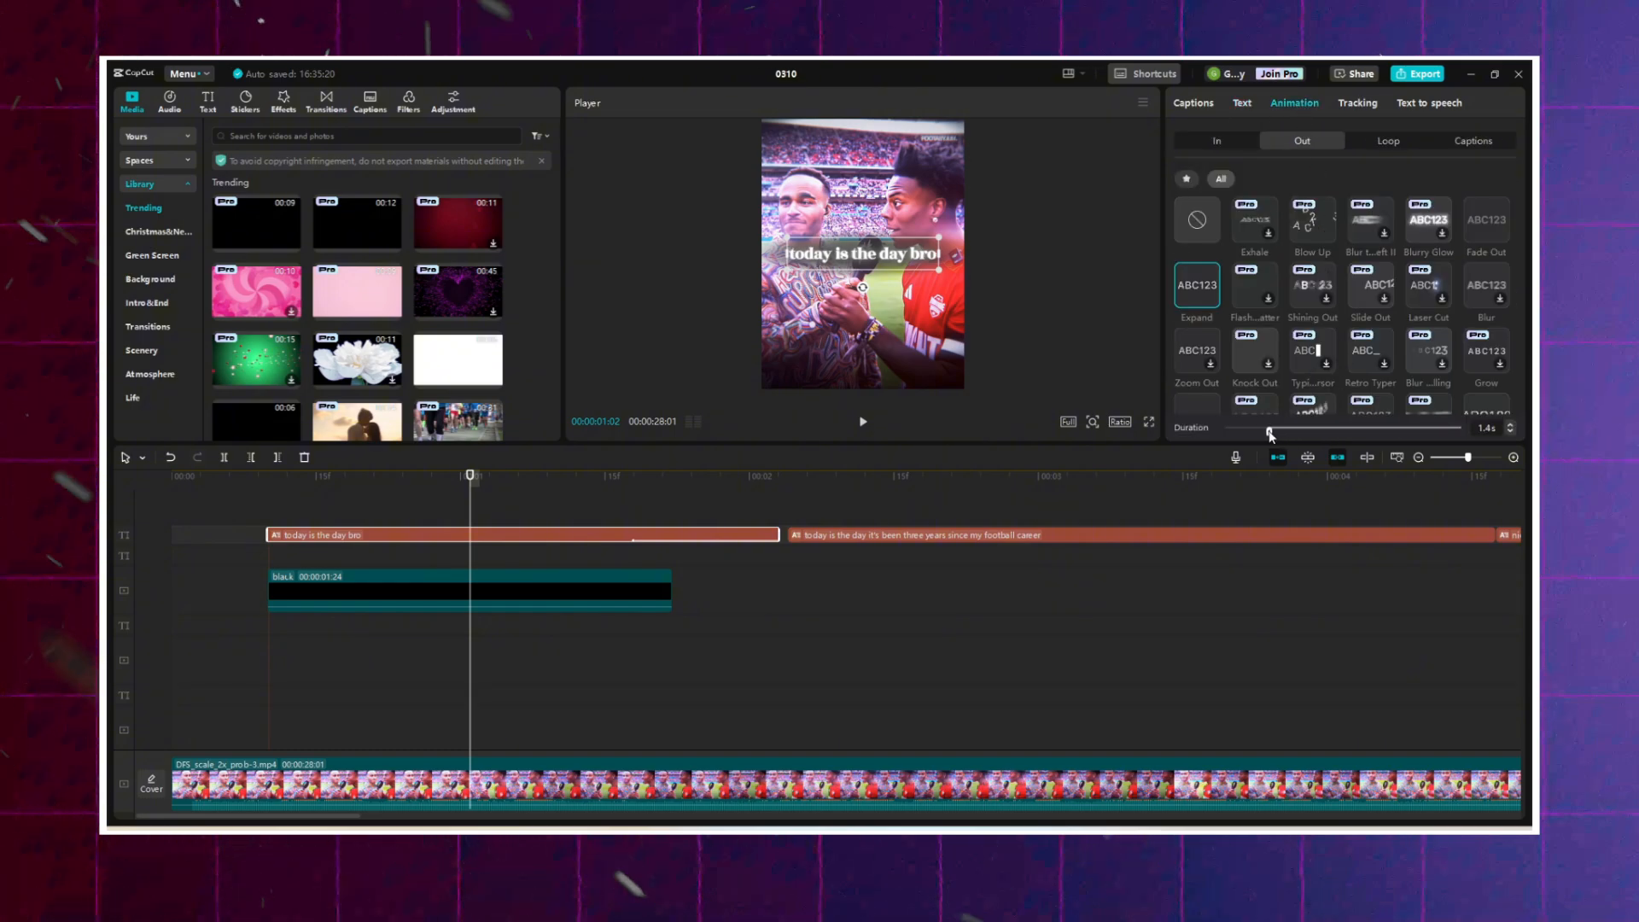
left_click_drag(1269, 431, 1267, 431)
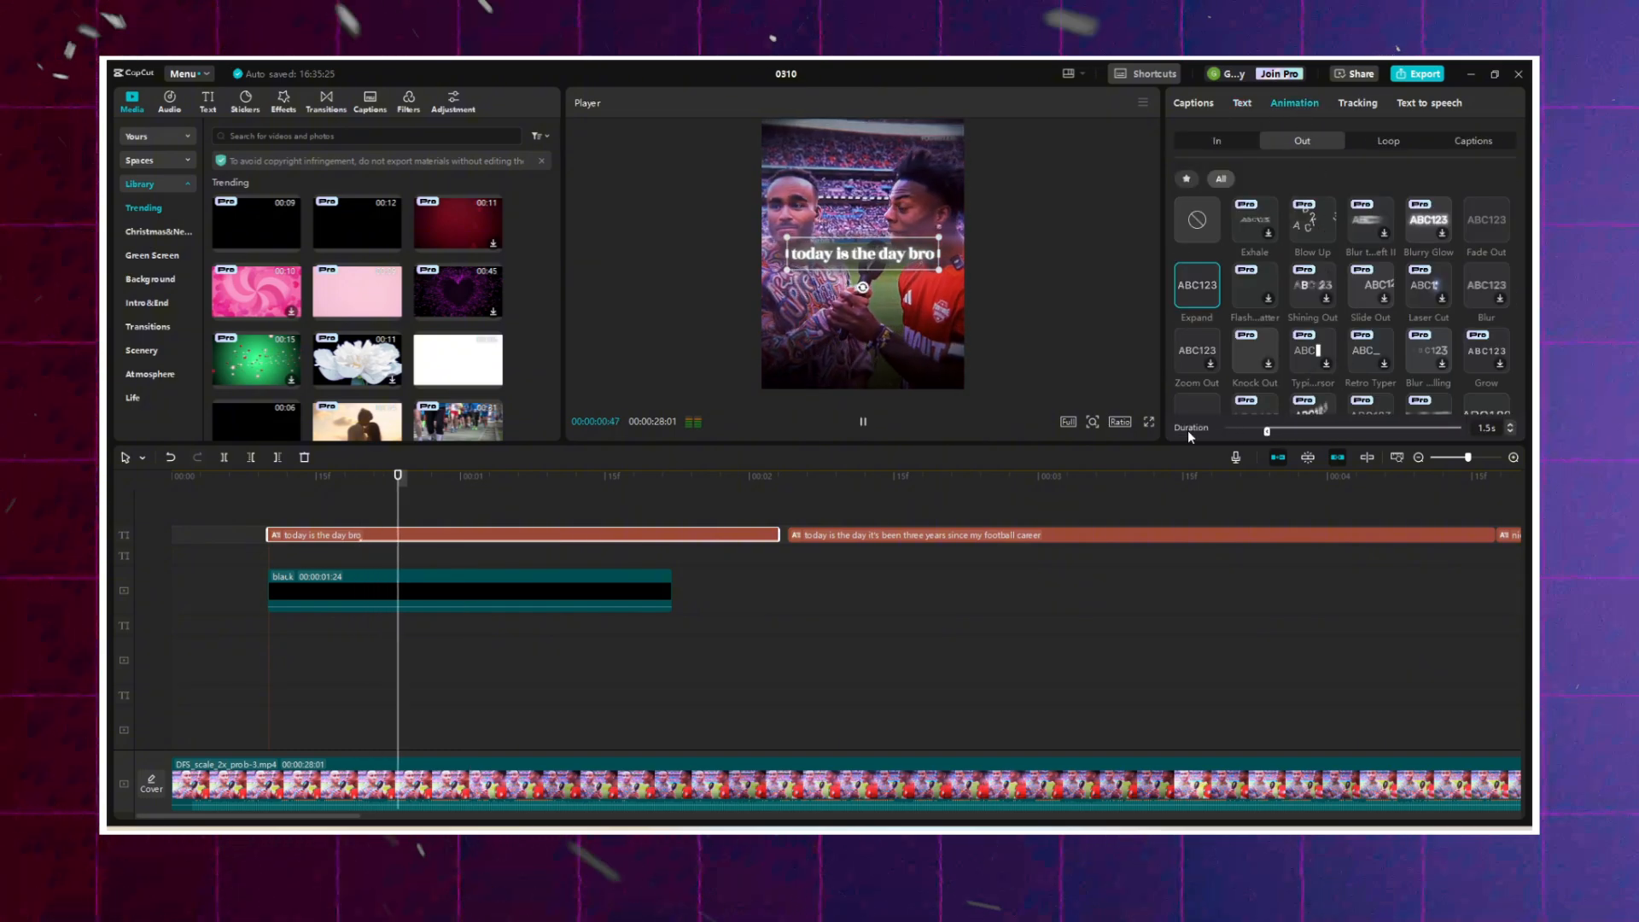
Turn the first caption into a compound clip, trim its end to match the black clip, and preview it.
left_click(452, 525)
left_click(469, 536)
right_click(469, 536)
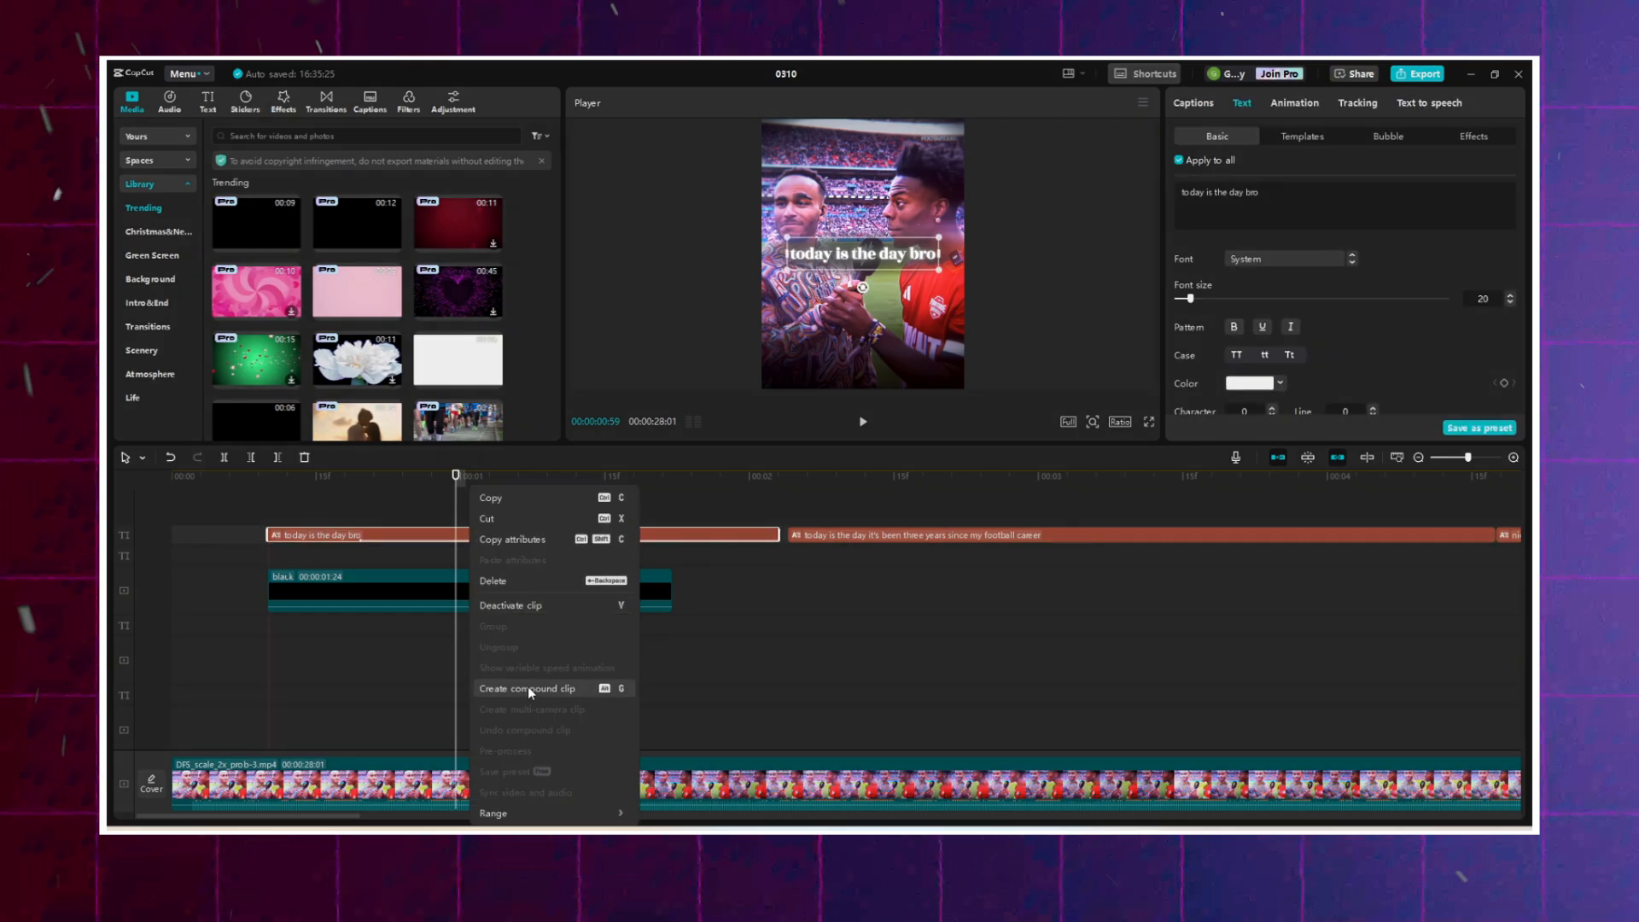
left_click(527, 688)
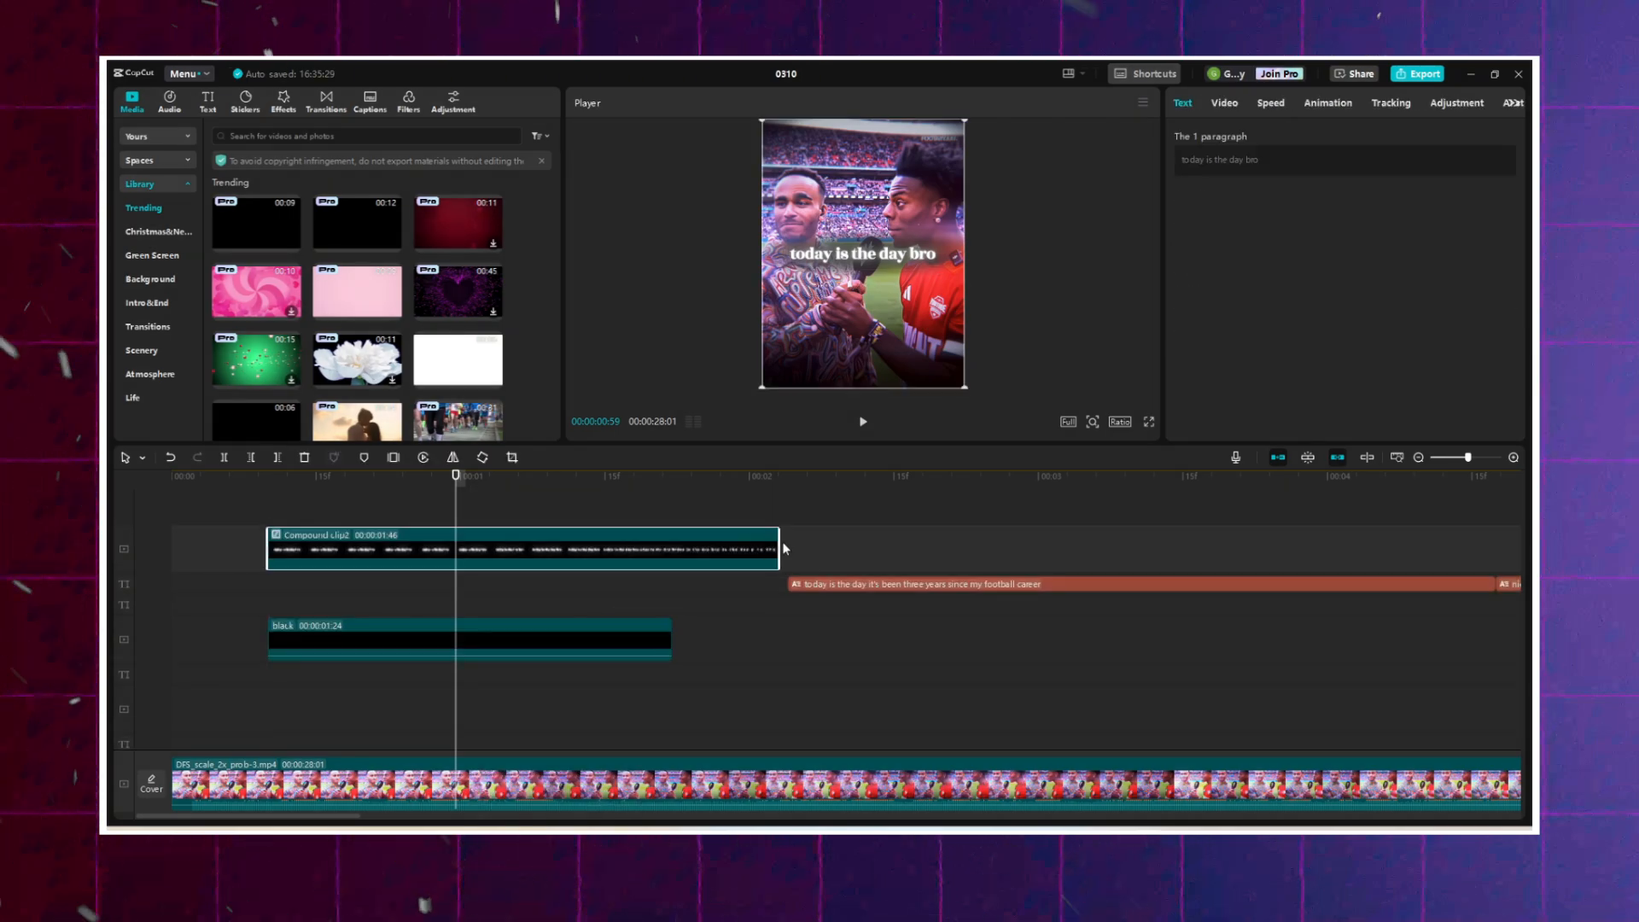
left_click_drag(779, 538, 325, 529)
left_click(678, 519)
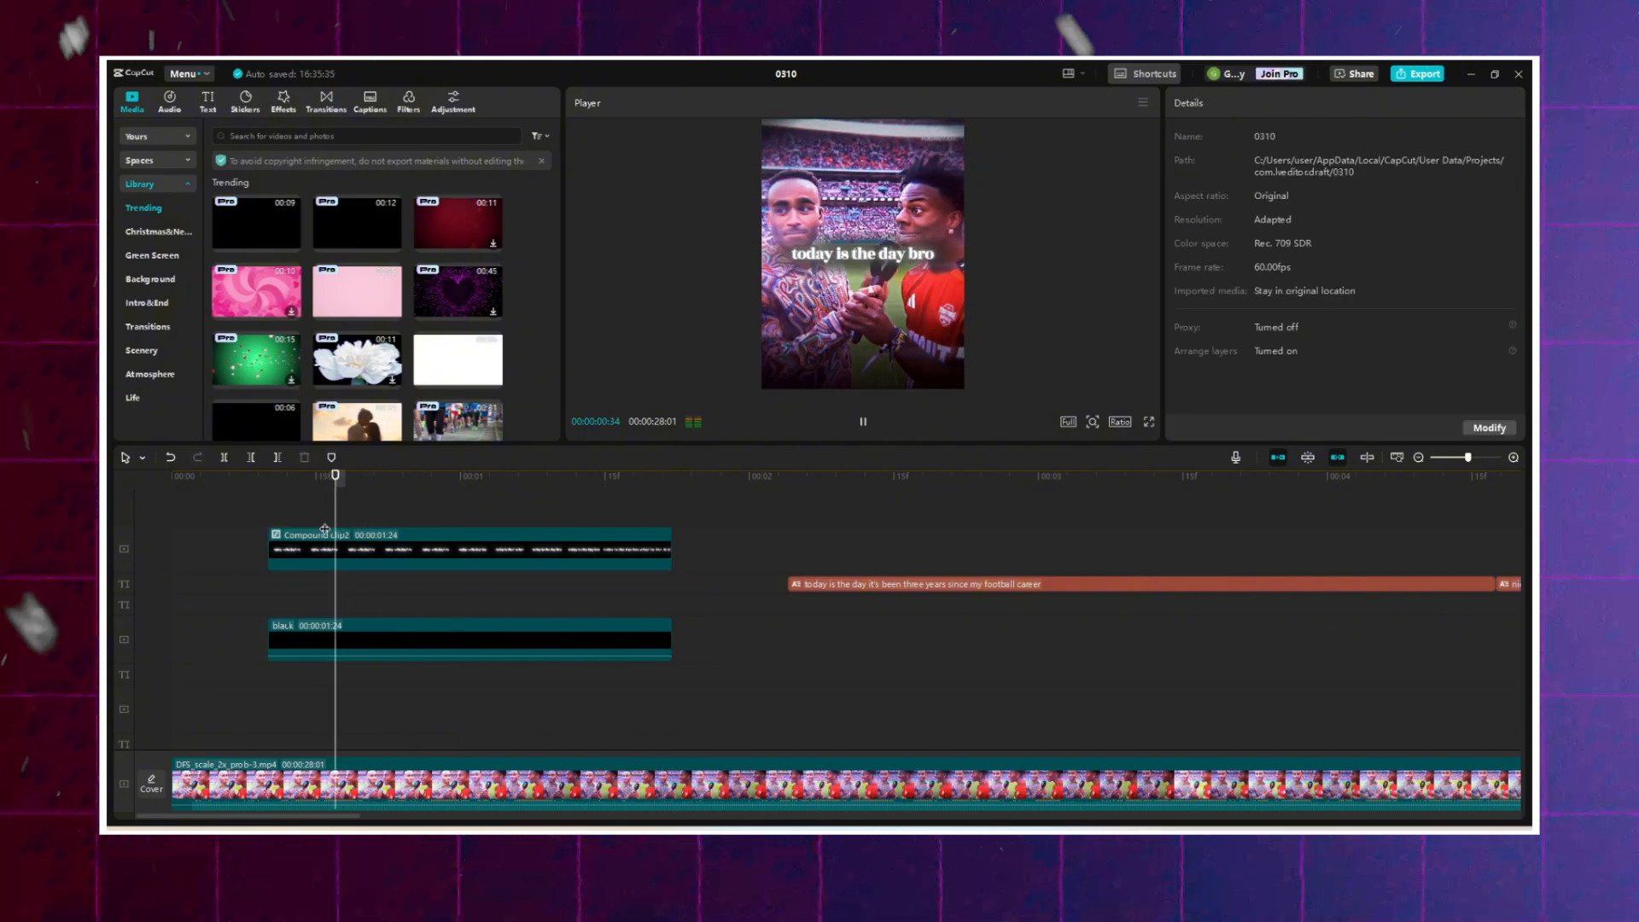
key("space")
Apply a Custom speed curve to the compound caption clip and lower its three middle points below normal speed.
left_click(437, 531)
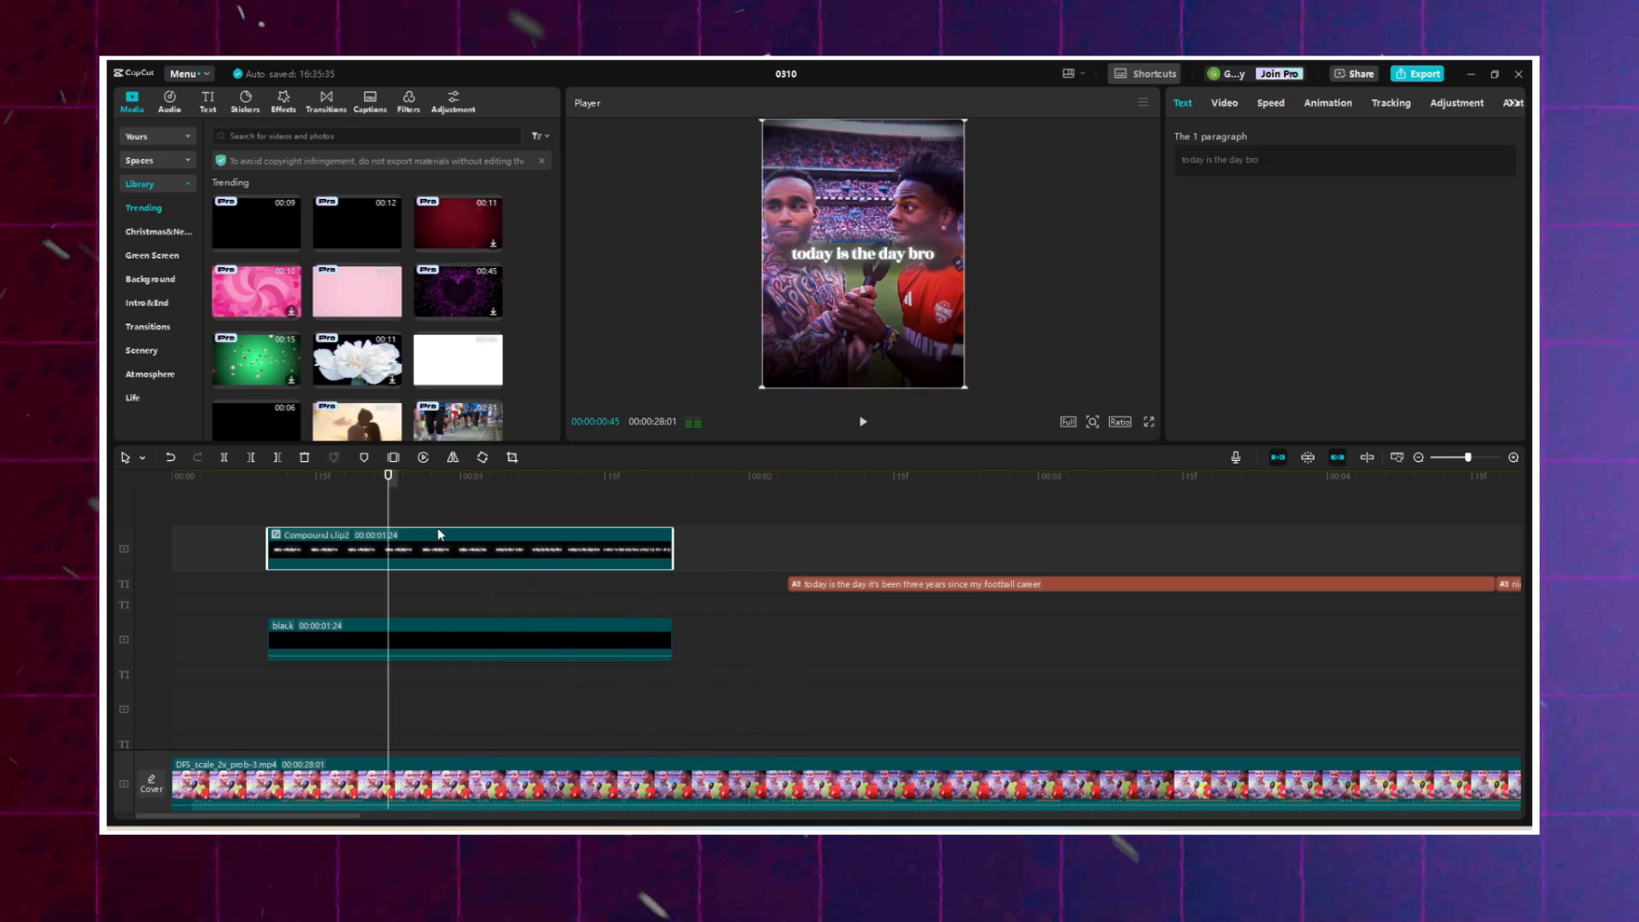
left_click(1272, 102)
left_click(1319, 138)
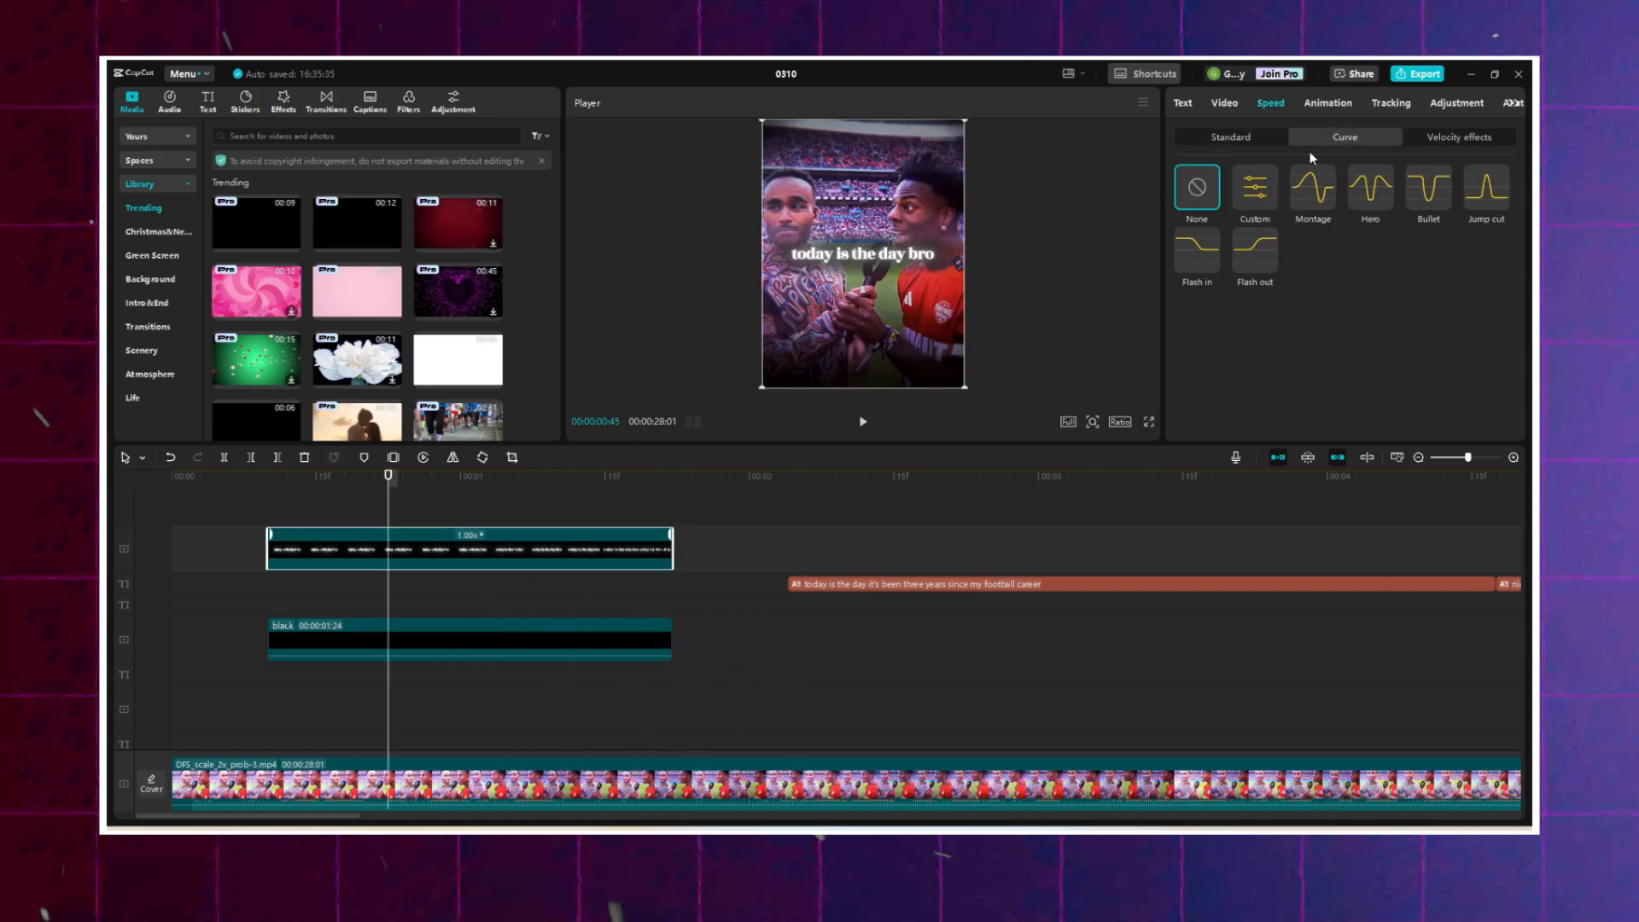
left_click(1259, 193)
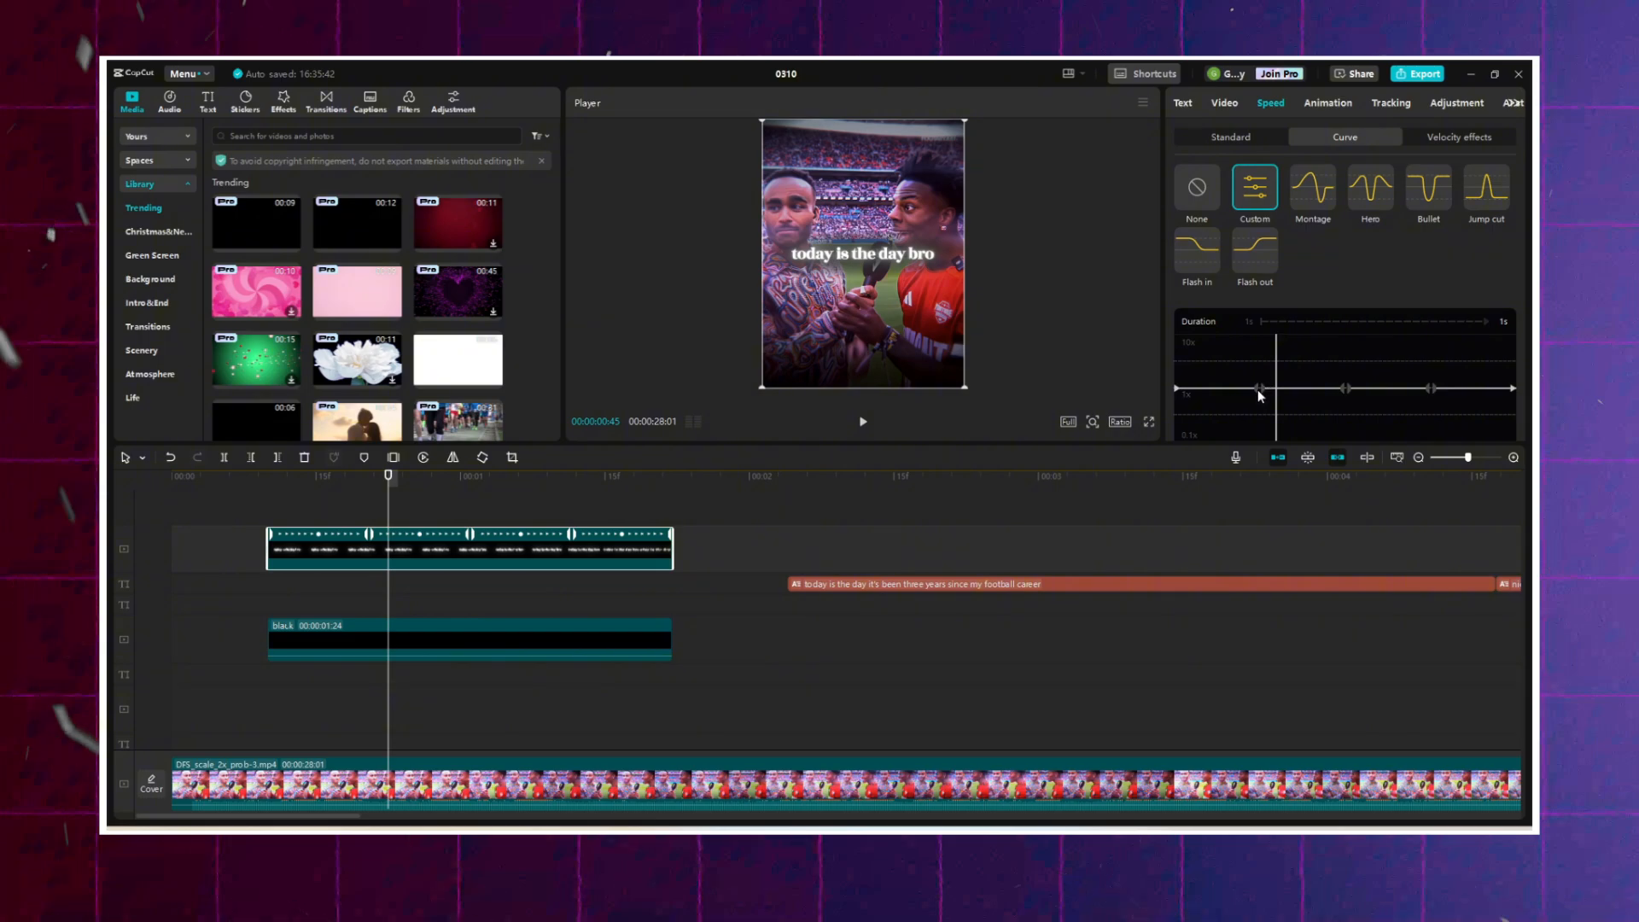
left_click_drag(1177, 388, 1257, 414)
left_click_drag(1346, 390, 1346, 416)
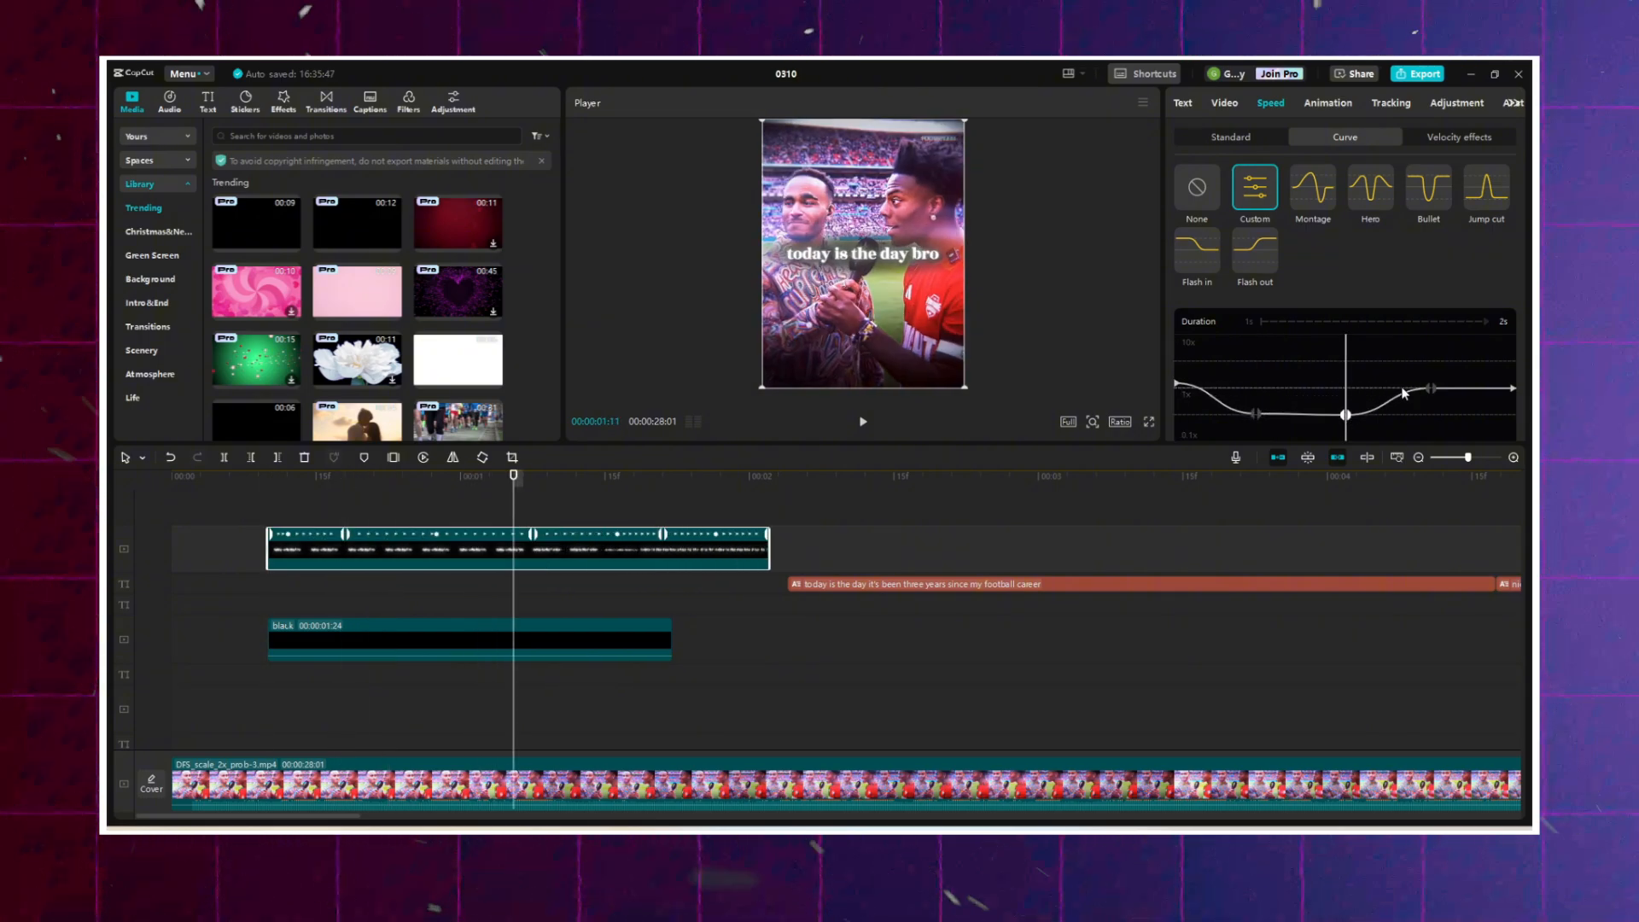
left_click_drag(1430, 386, 1434, 426)
Raise the second point of the compound clip's speed curve above normal speed so the caption starts faster.
left_click(541, 506)
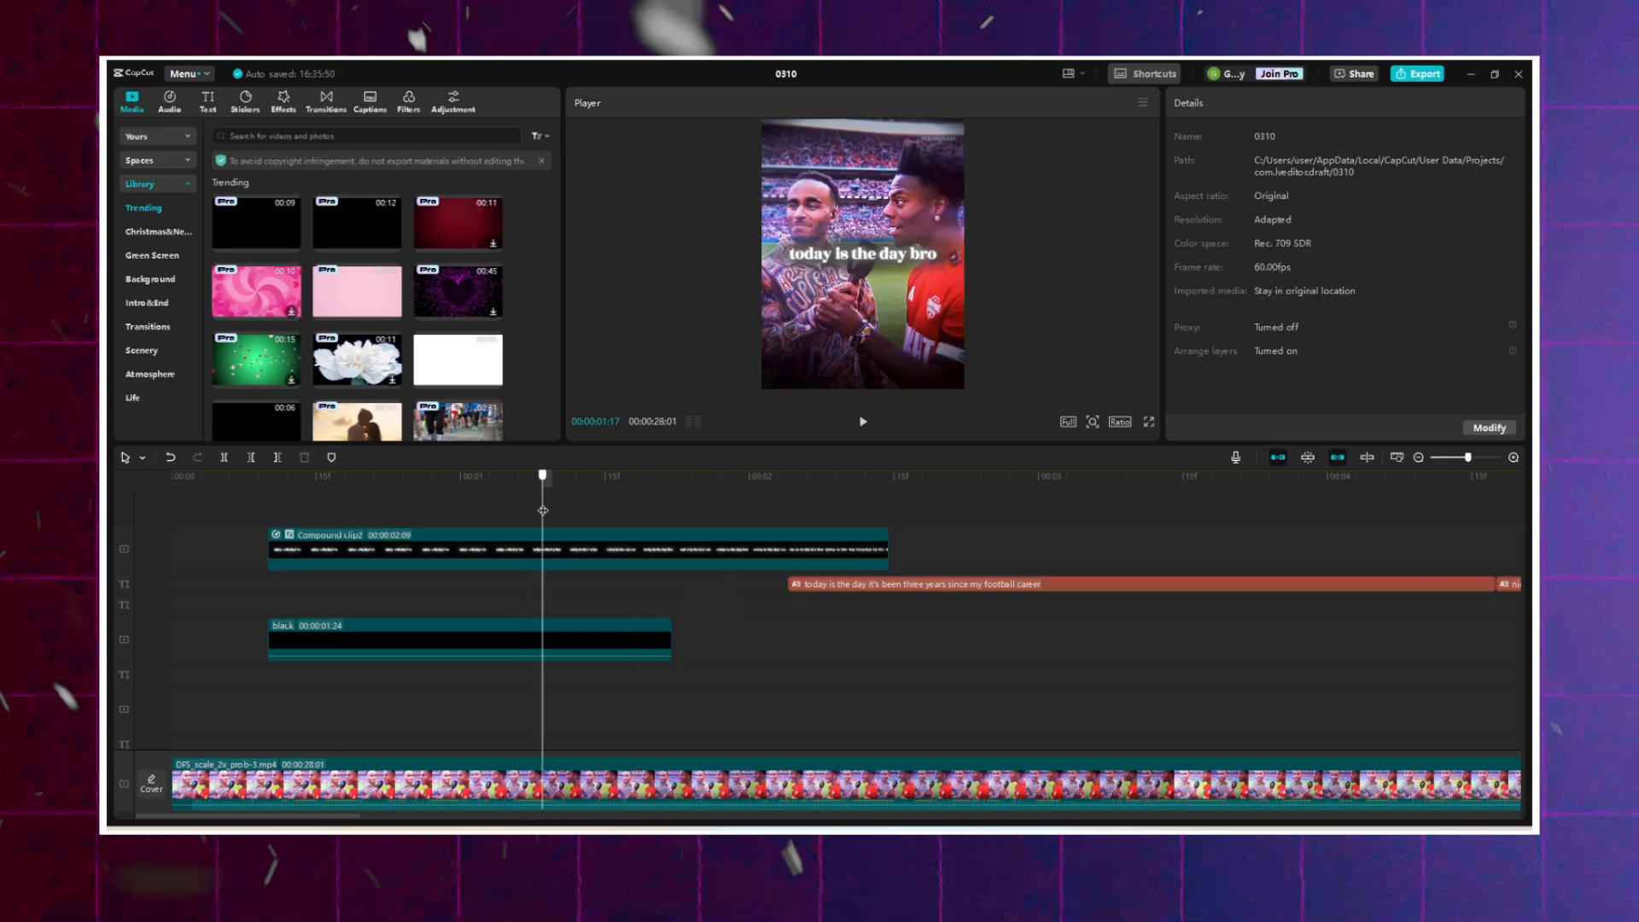
left_click_drag(543, 512, 608, 516)
left_click(601, 546)
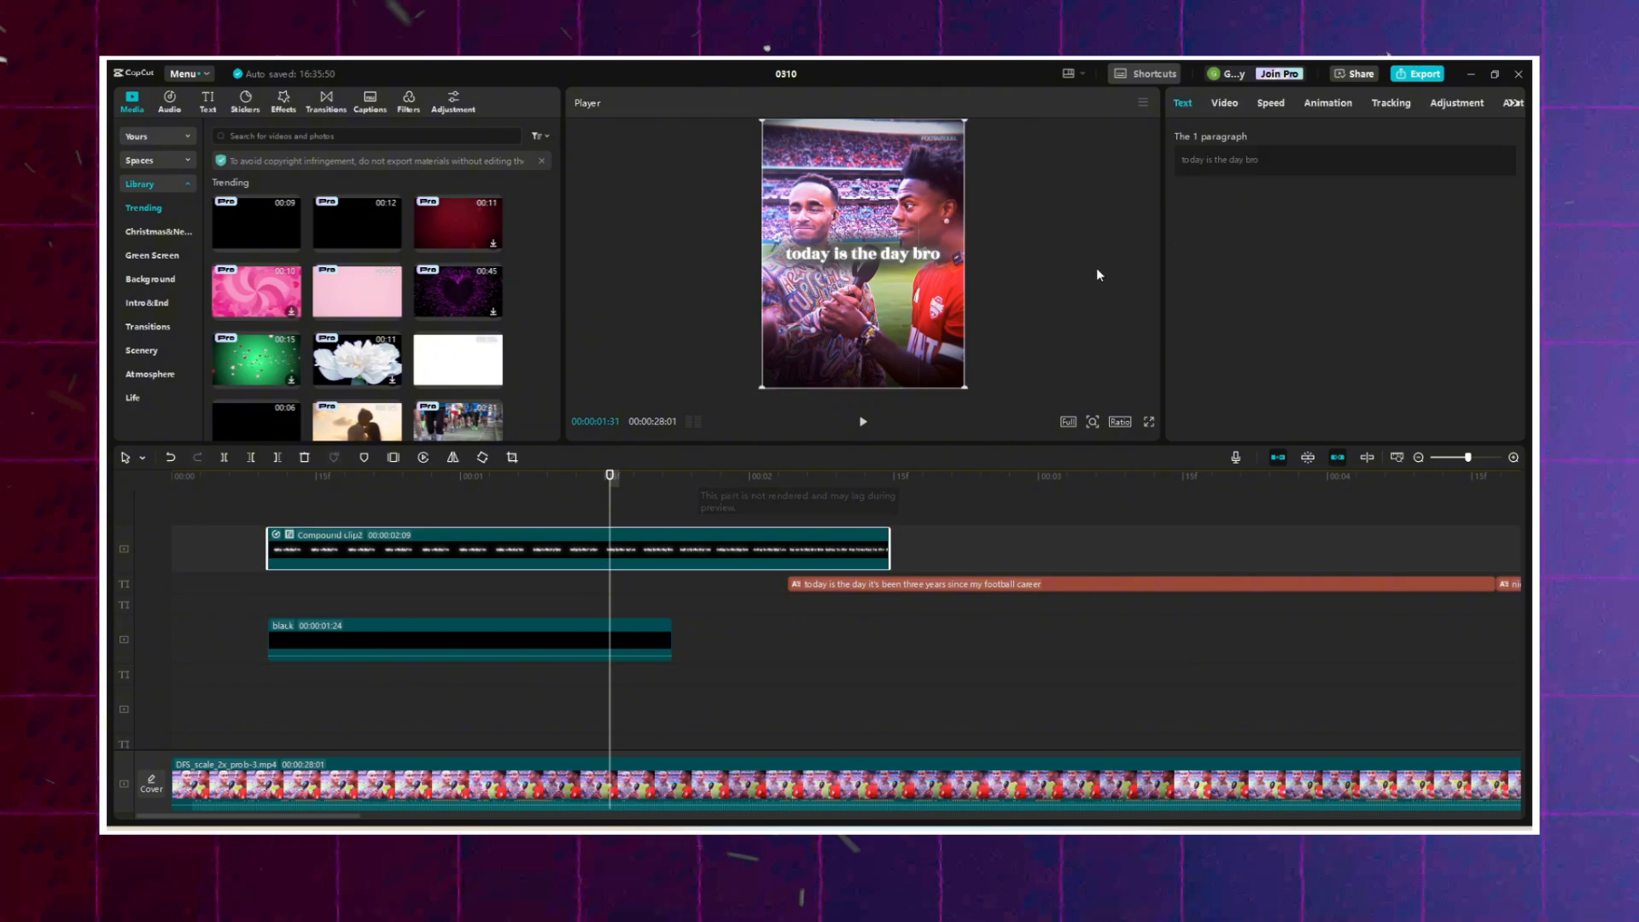
left_click(1226, 104)
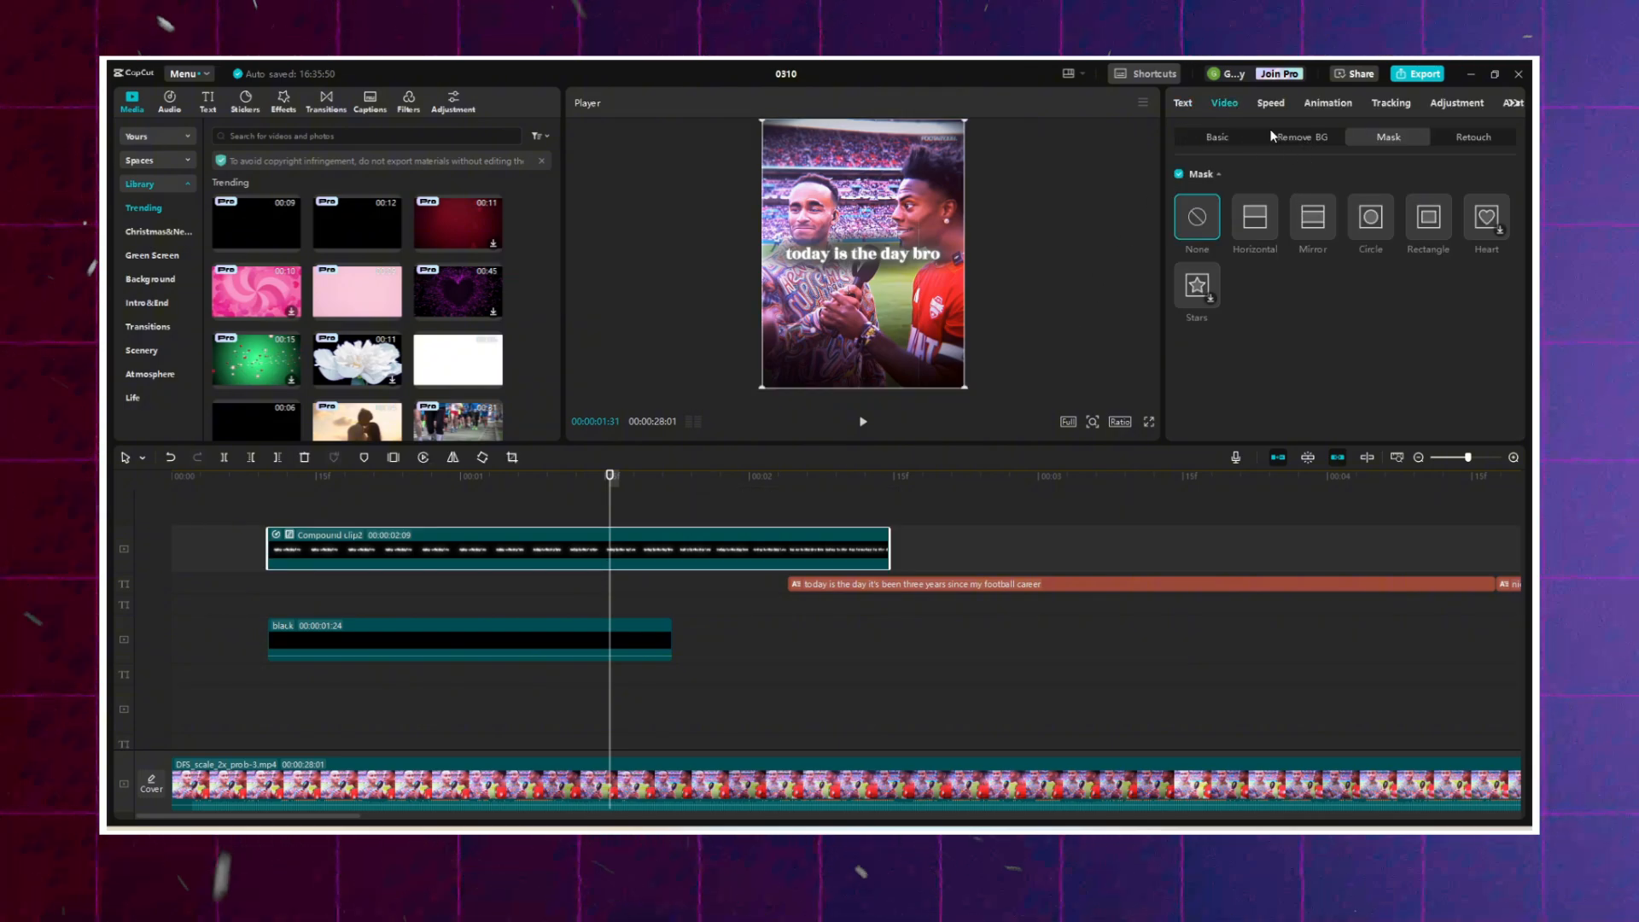
left_click(1270, 103)
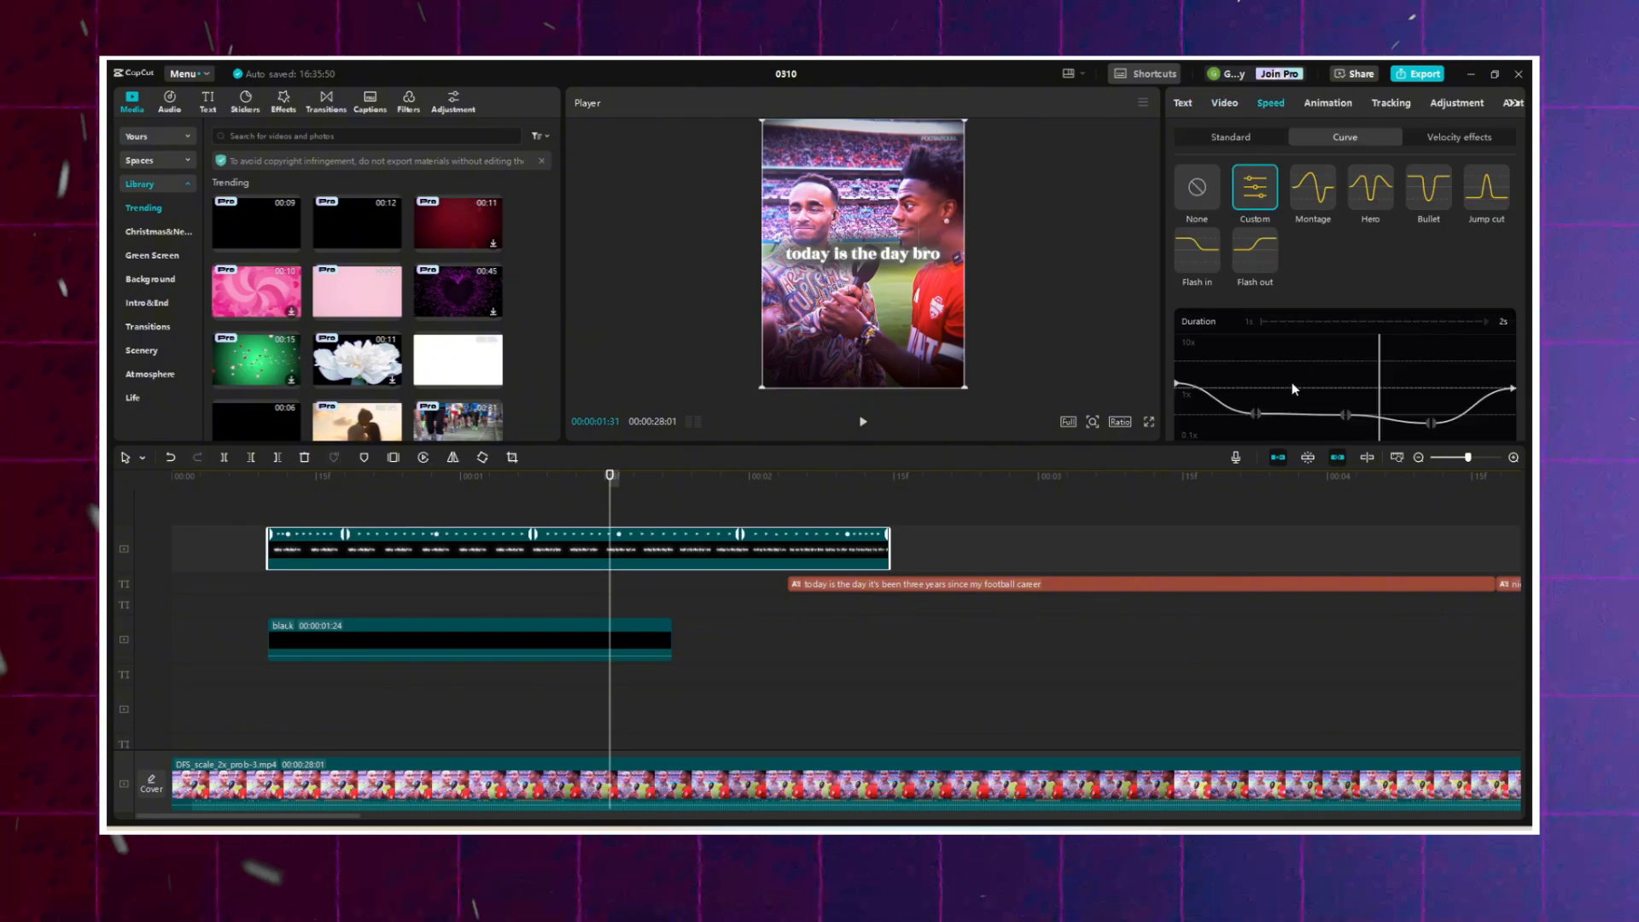
scroll(1269, 321, "down", 2)
left_click_drag(1257, 309, 1259, 267)
Trim the compound caption clip's end to match the end of the black clip and play back the result.
left_click_drag(301, 490, 369, 523)
key("space")
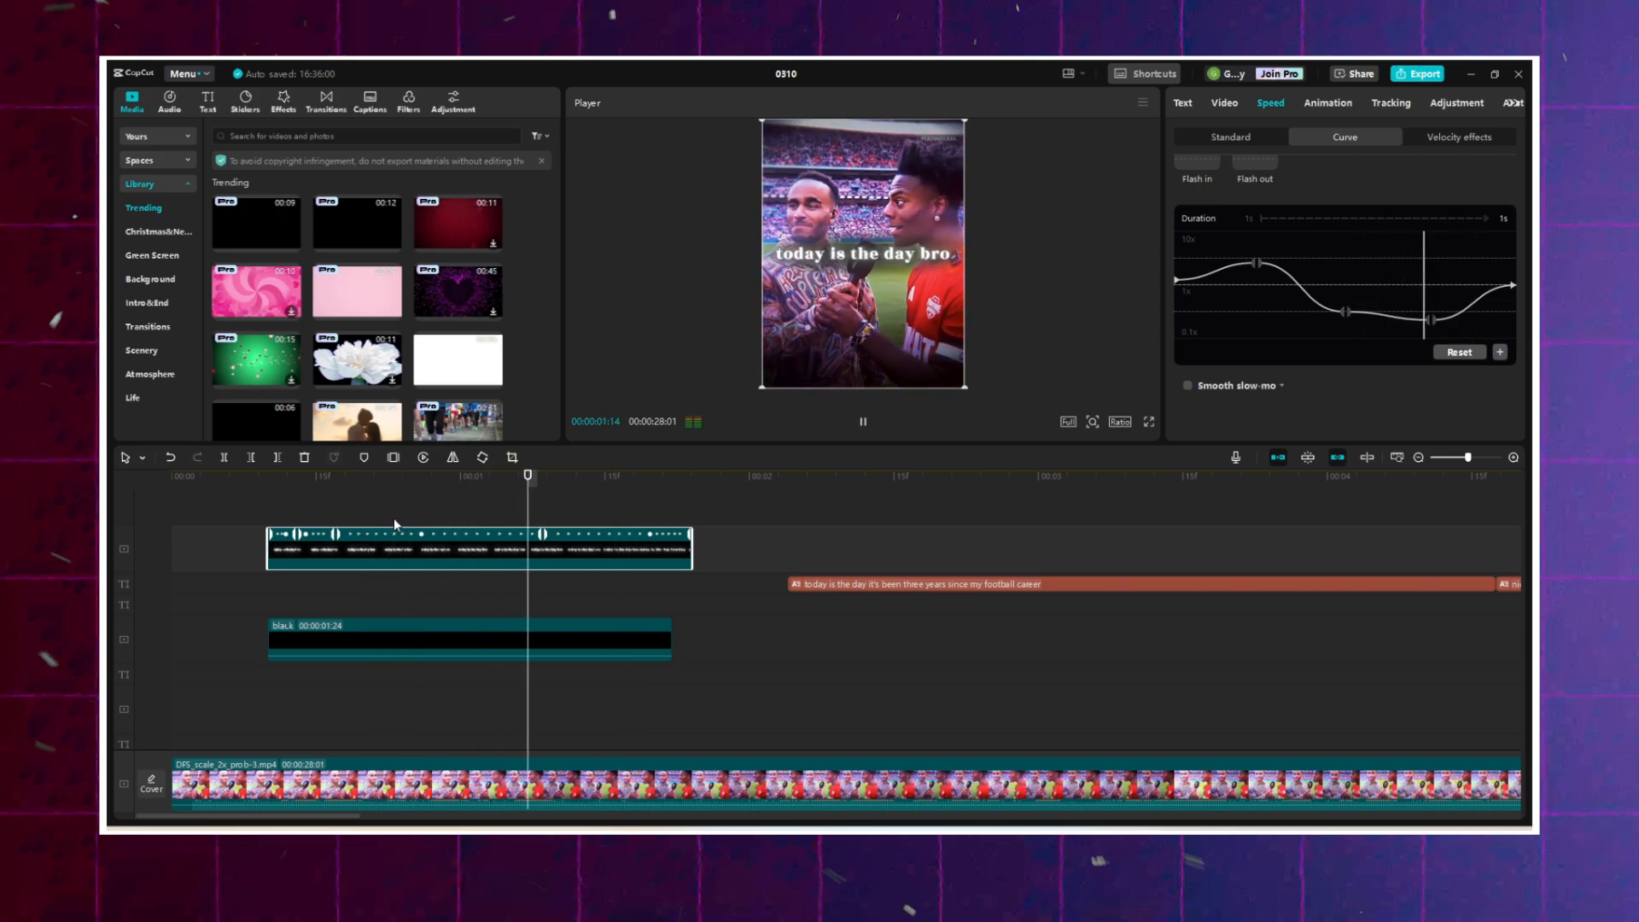
left_click(379, 516)
left_click(681, 560)
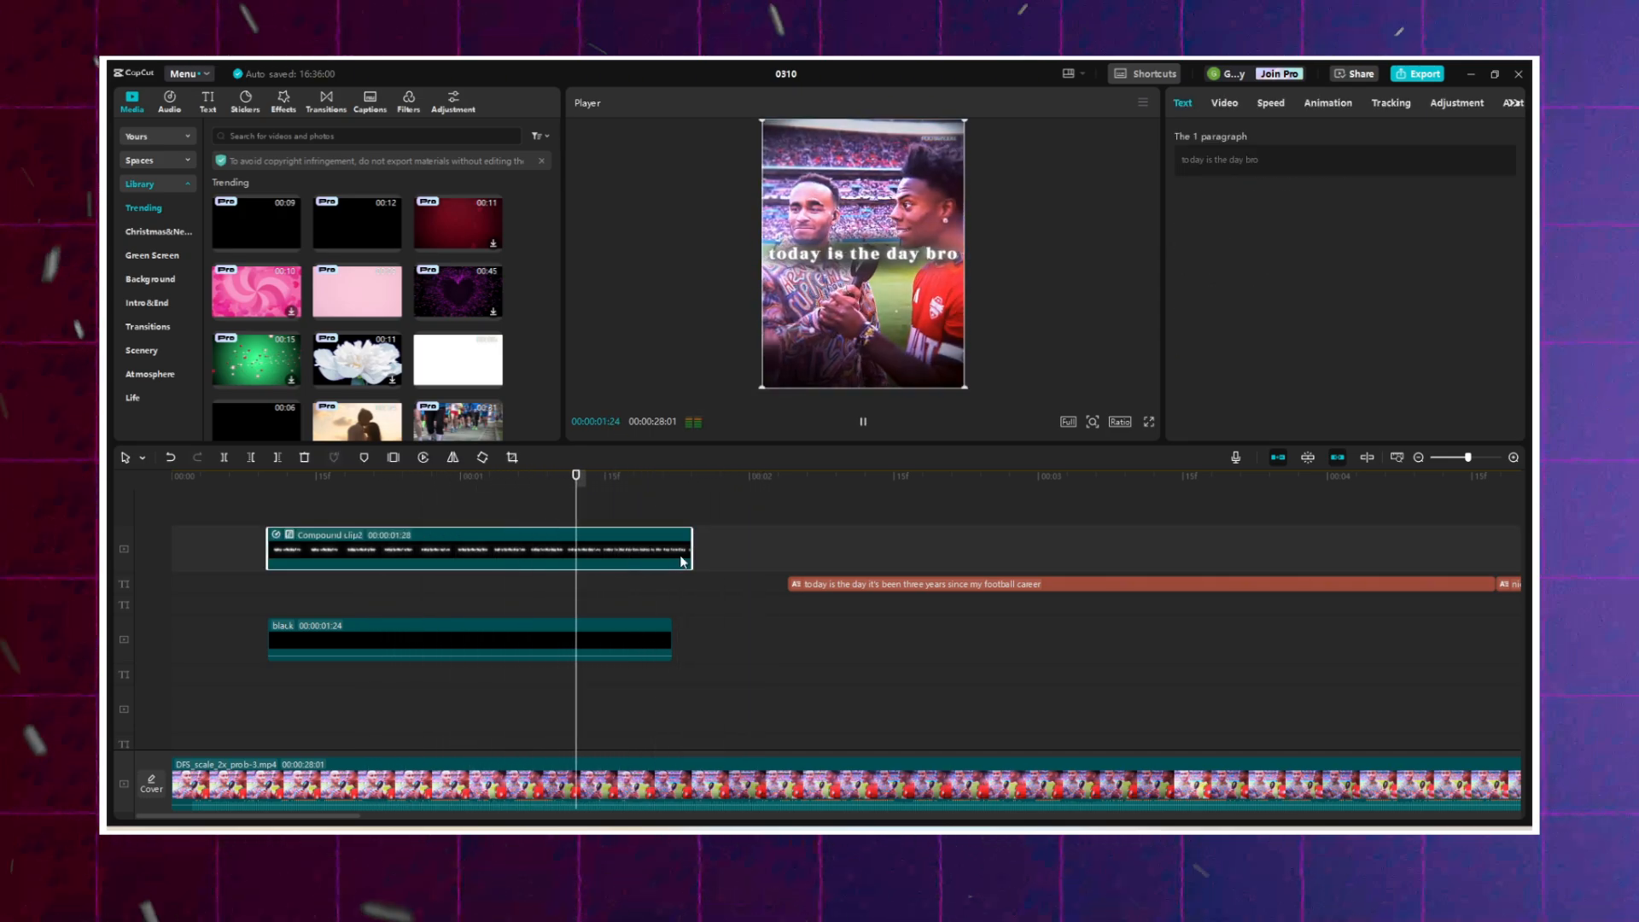
key("space")
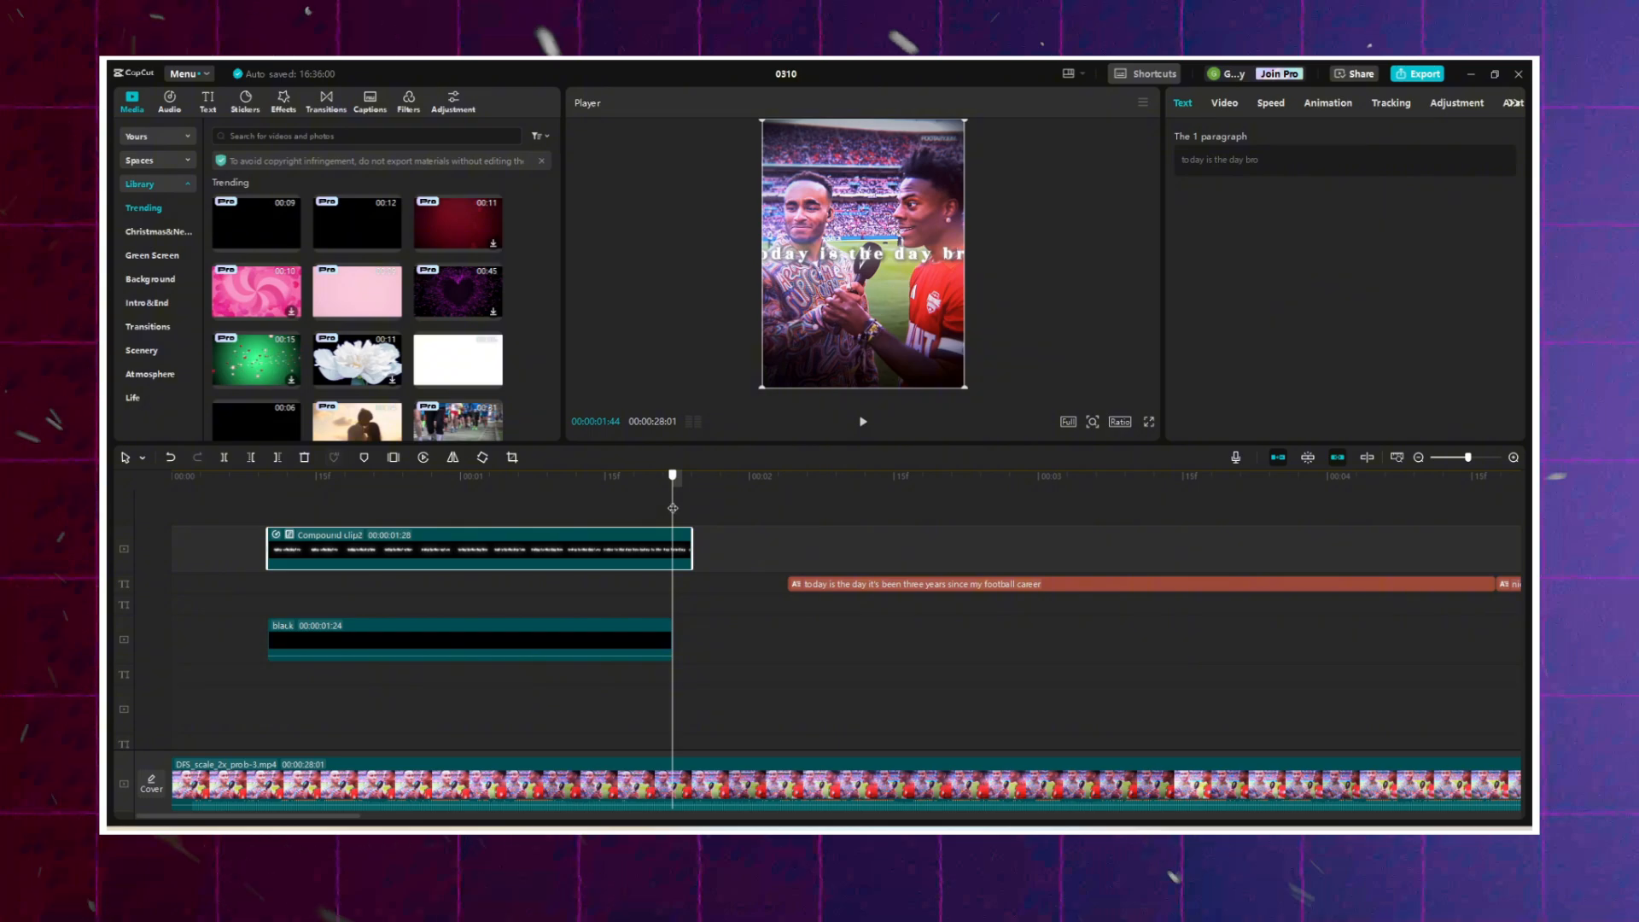
left_click(476, 505)
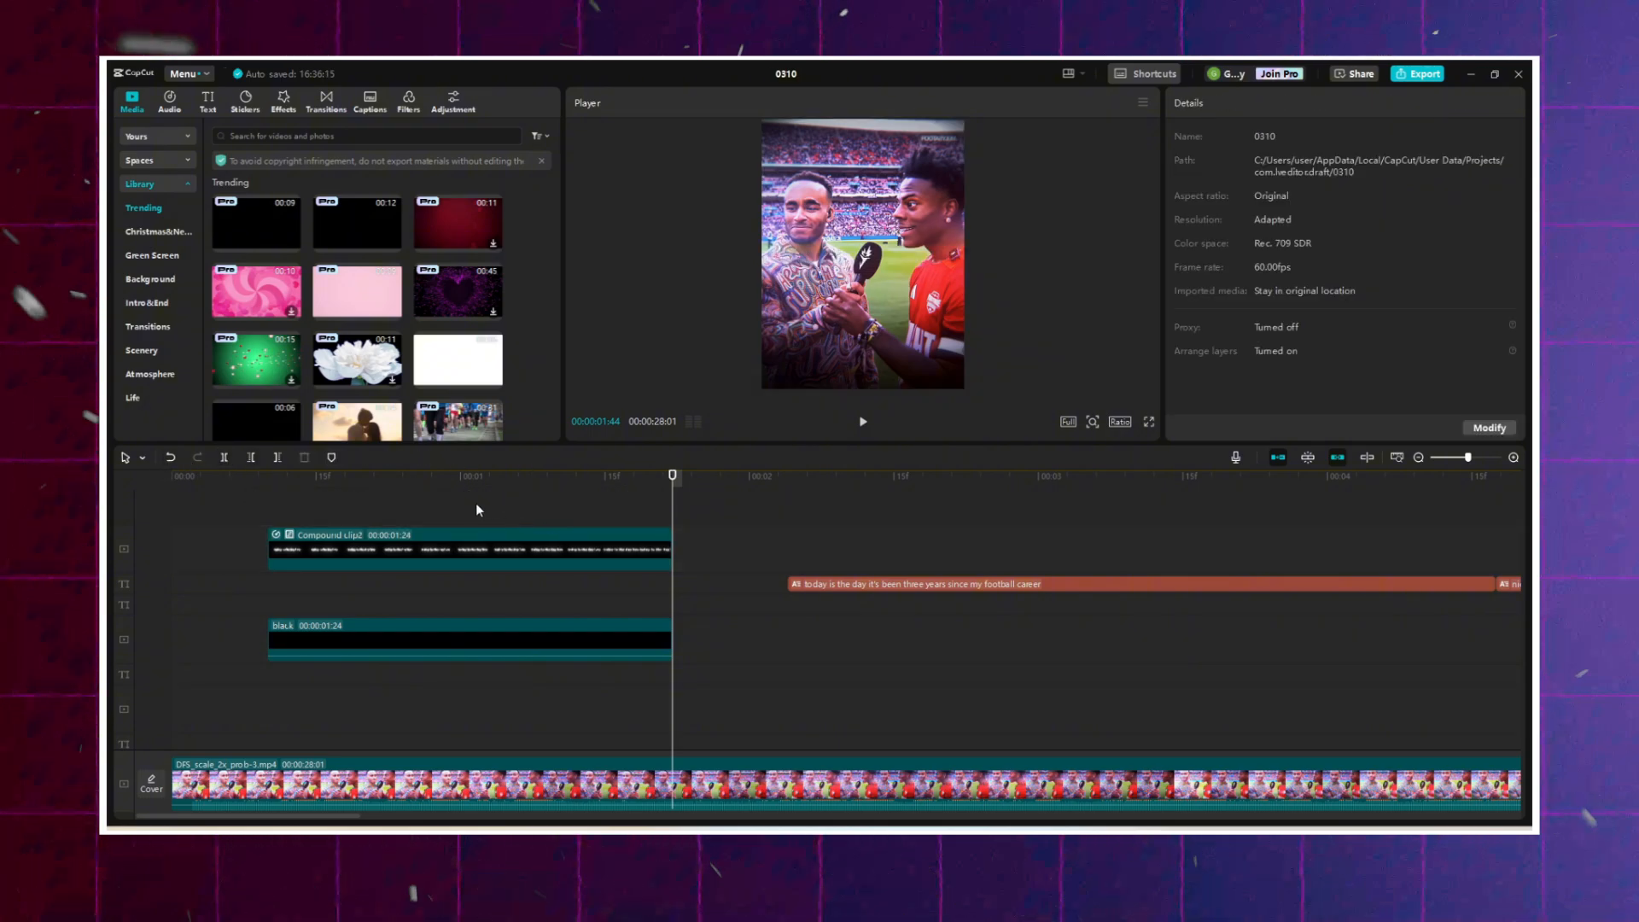
key("space")
left_click(381, 510)
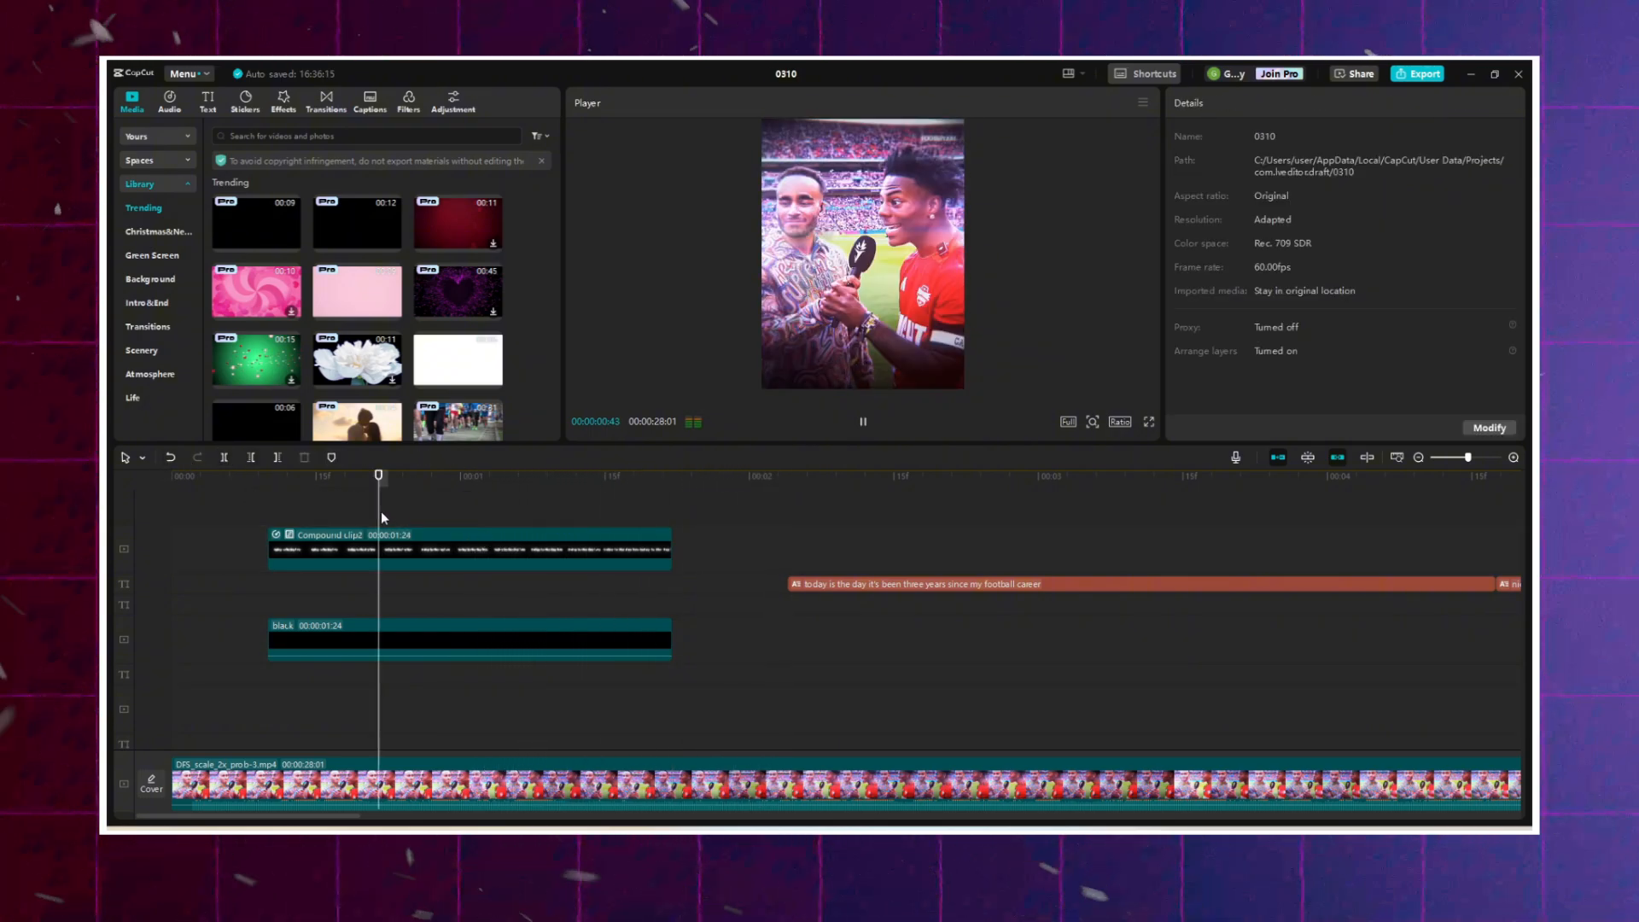
left_click(495, 517)
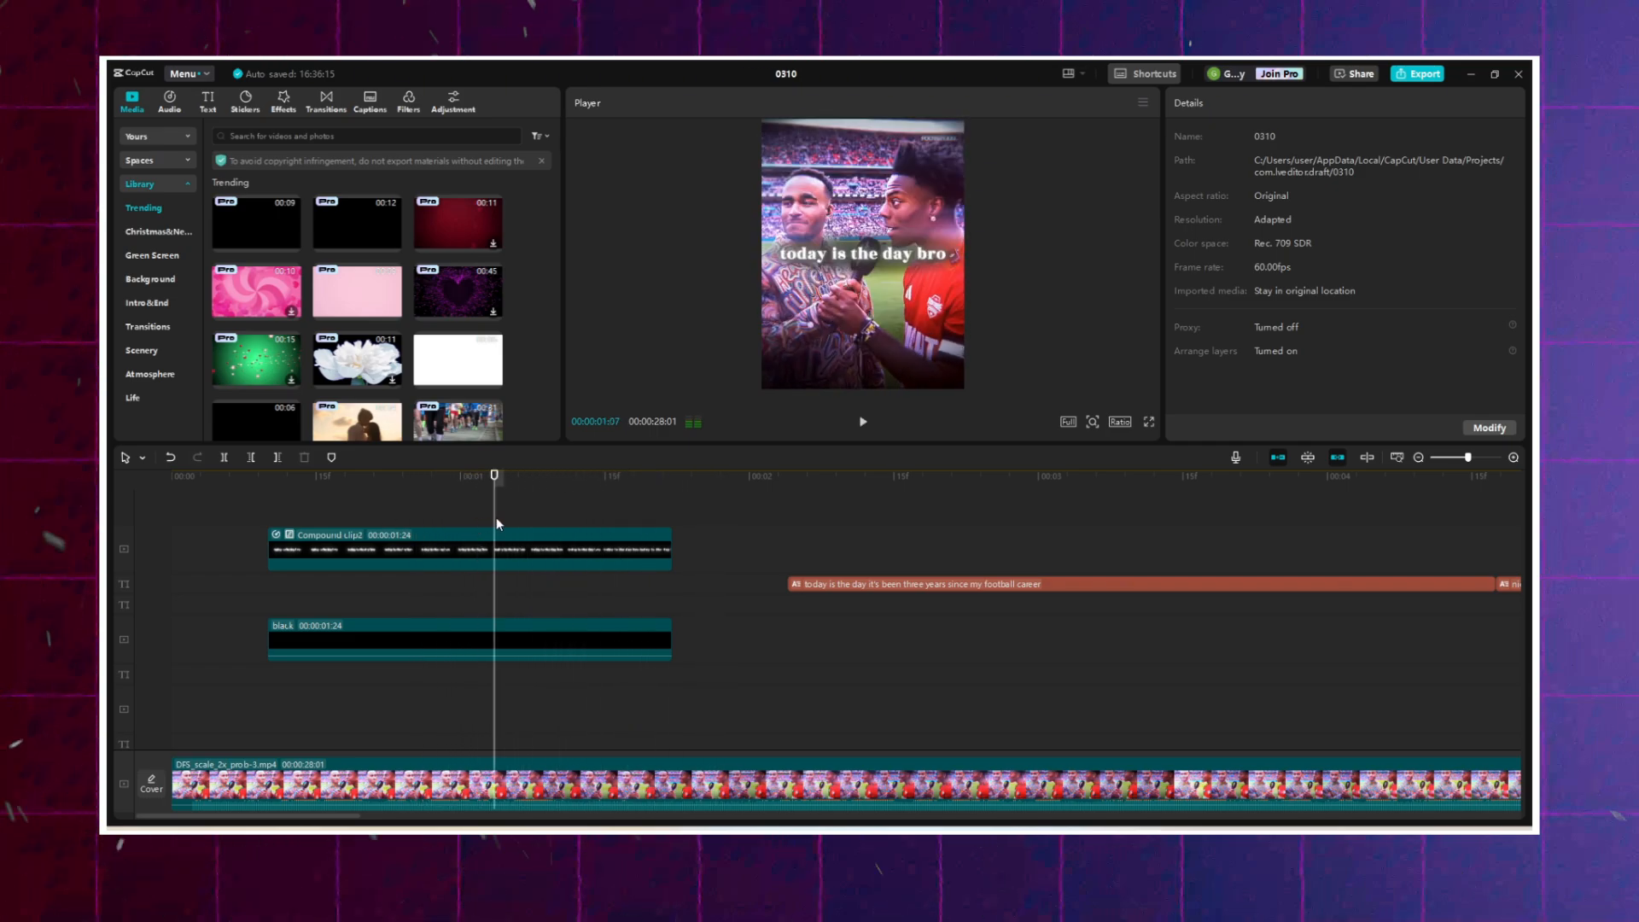
Lower the last point of the compound caption clip's custom speed curve below normal speed.
left_click(515, 563)
left_click(1271, 103)
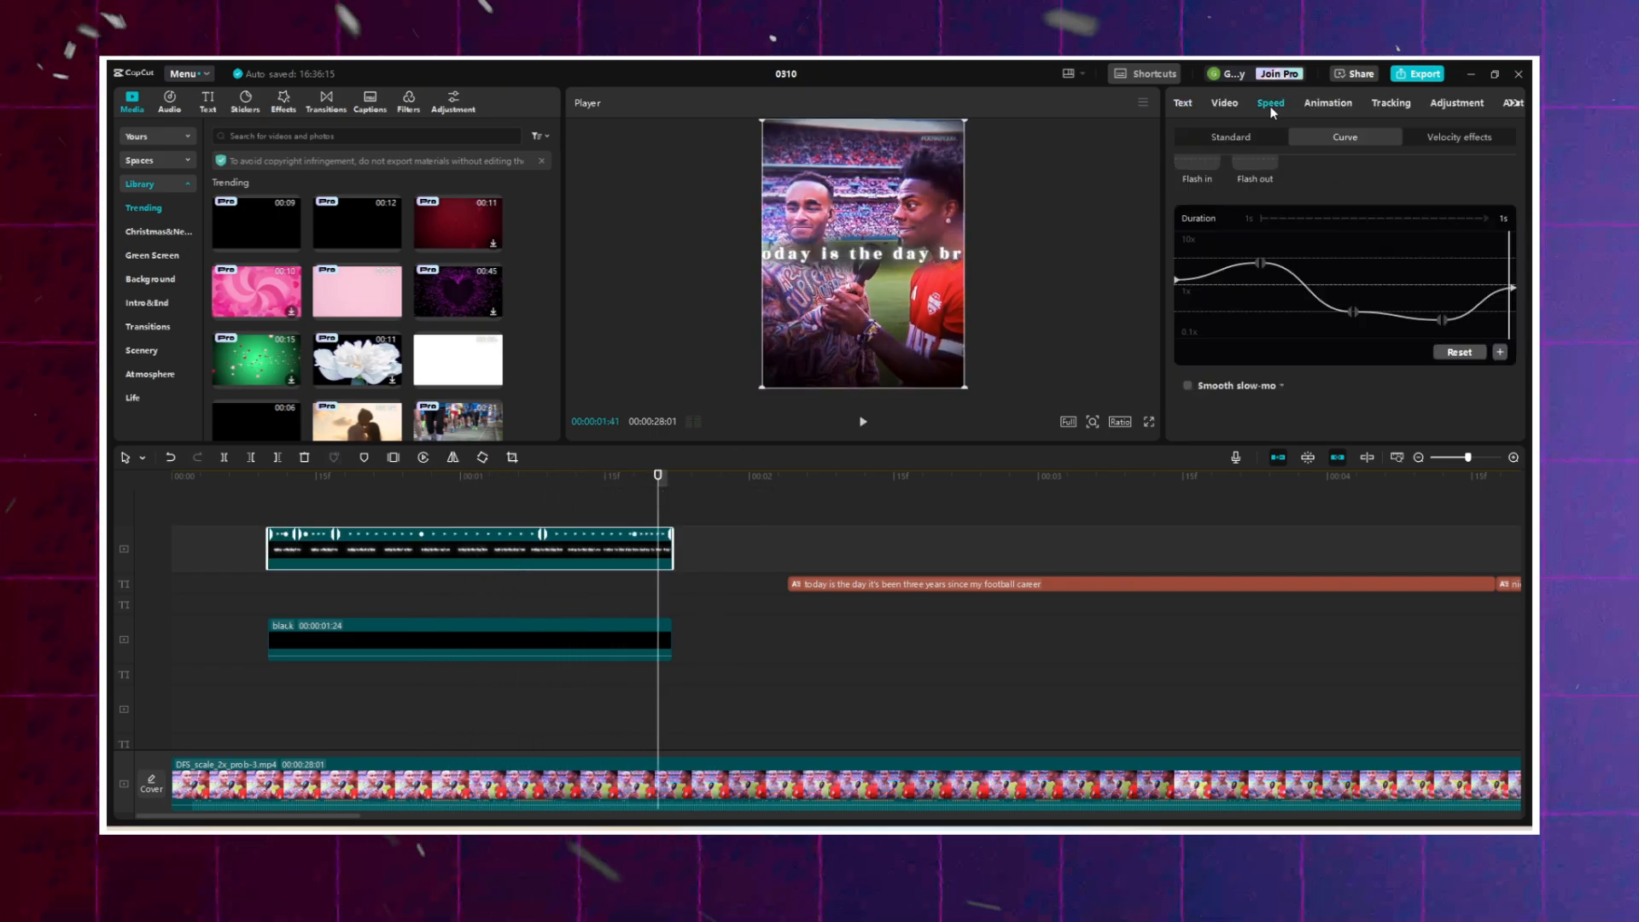
left_click_drag(1517, 293, 1530, 311)
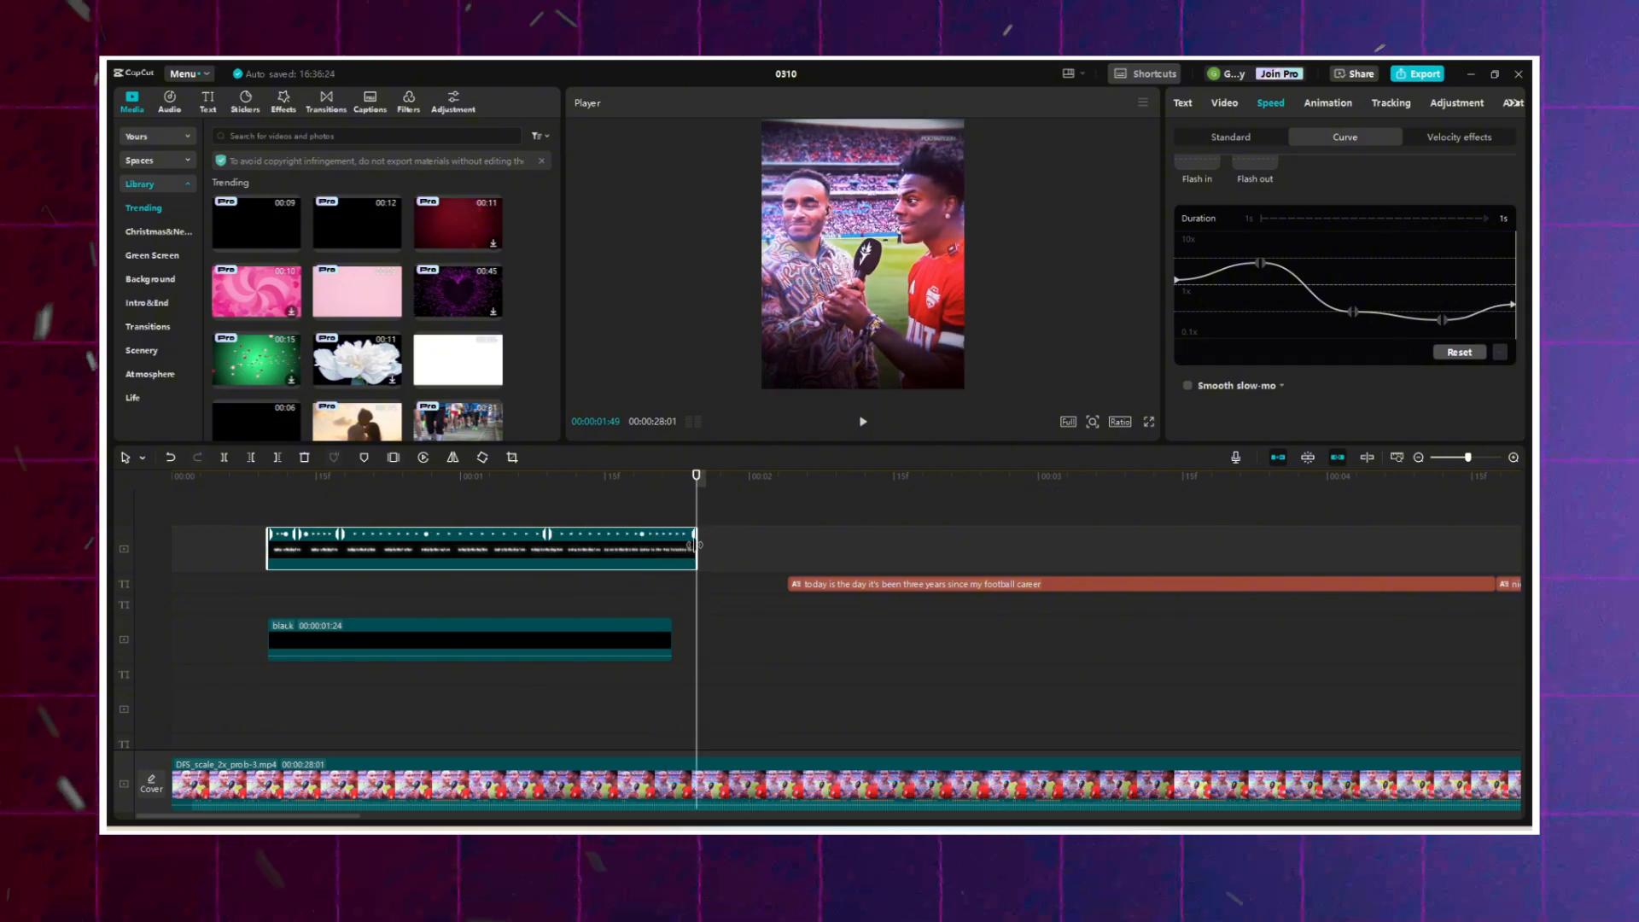
Split the compound clip at the black clip's end, delete the excess, and play back the retimed caption.
left_click(673, 516)
left_click(666, 535)
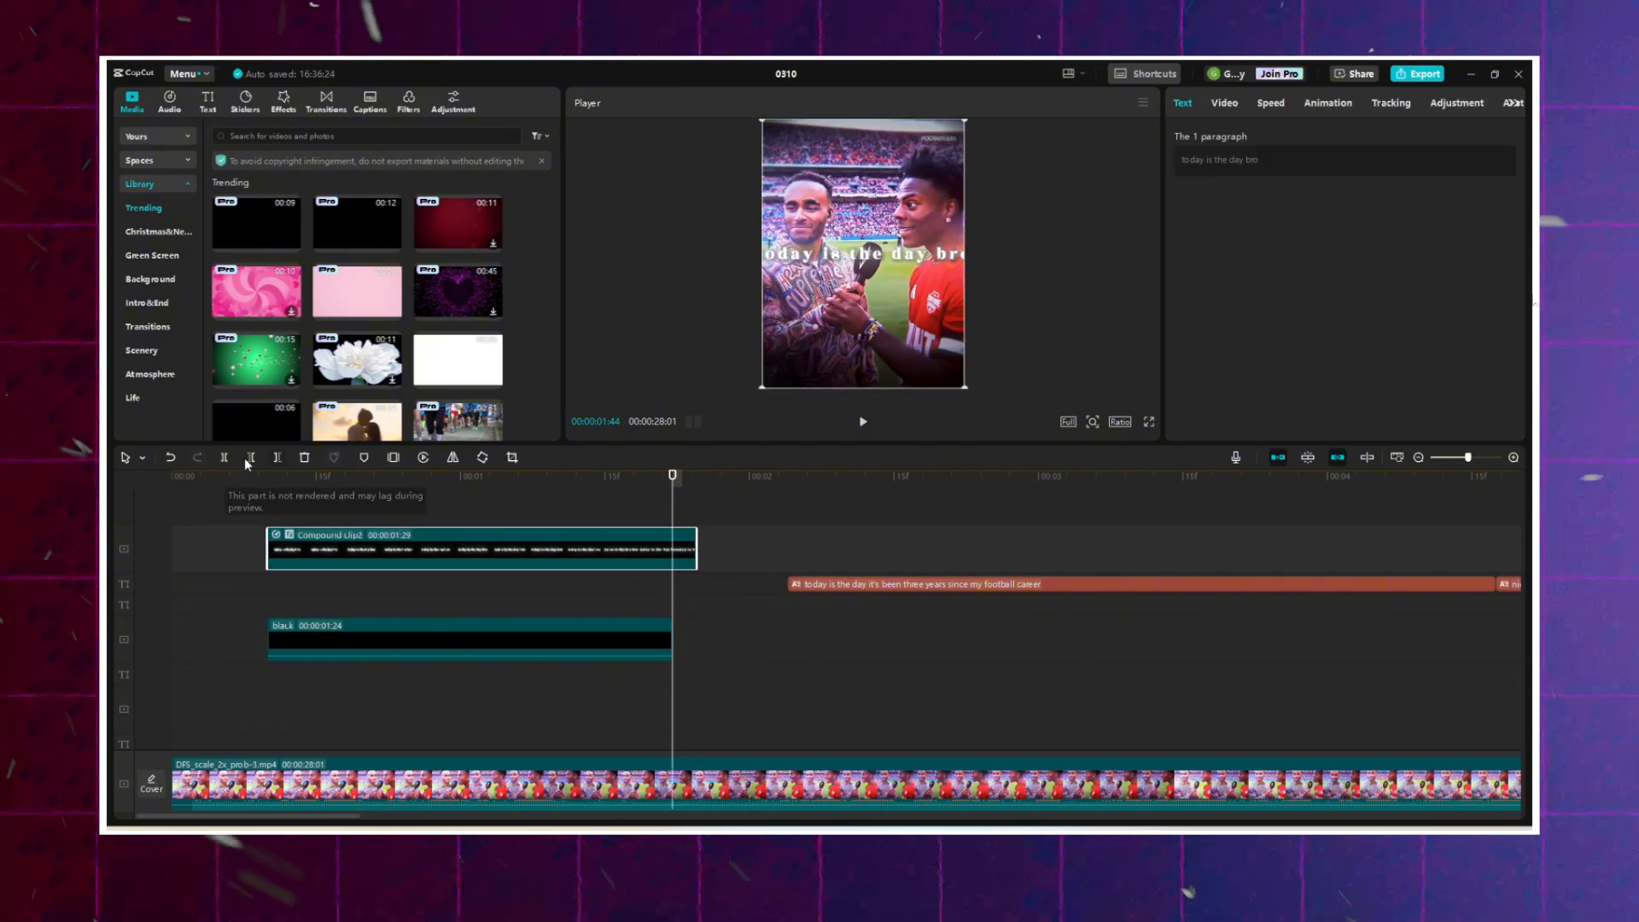
left_click(224, 458)
key("Delete")
left_click(584, 508)
key("space")
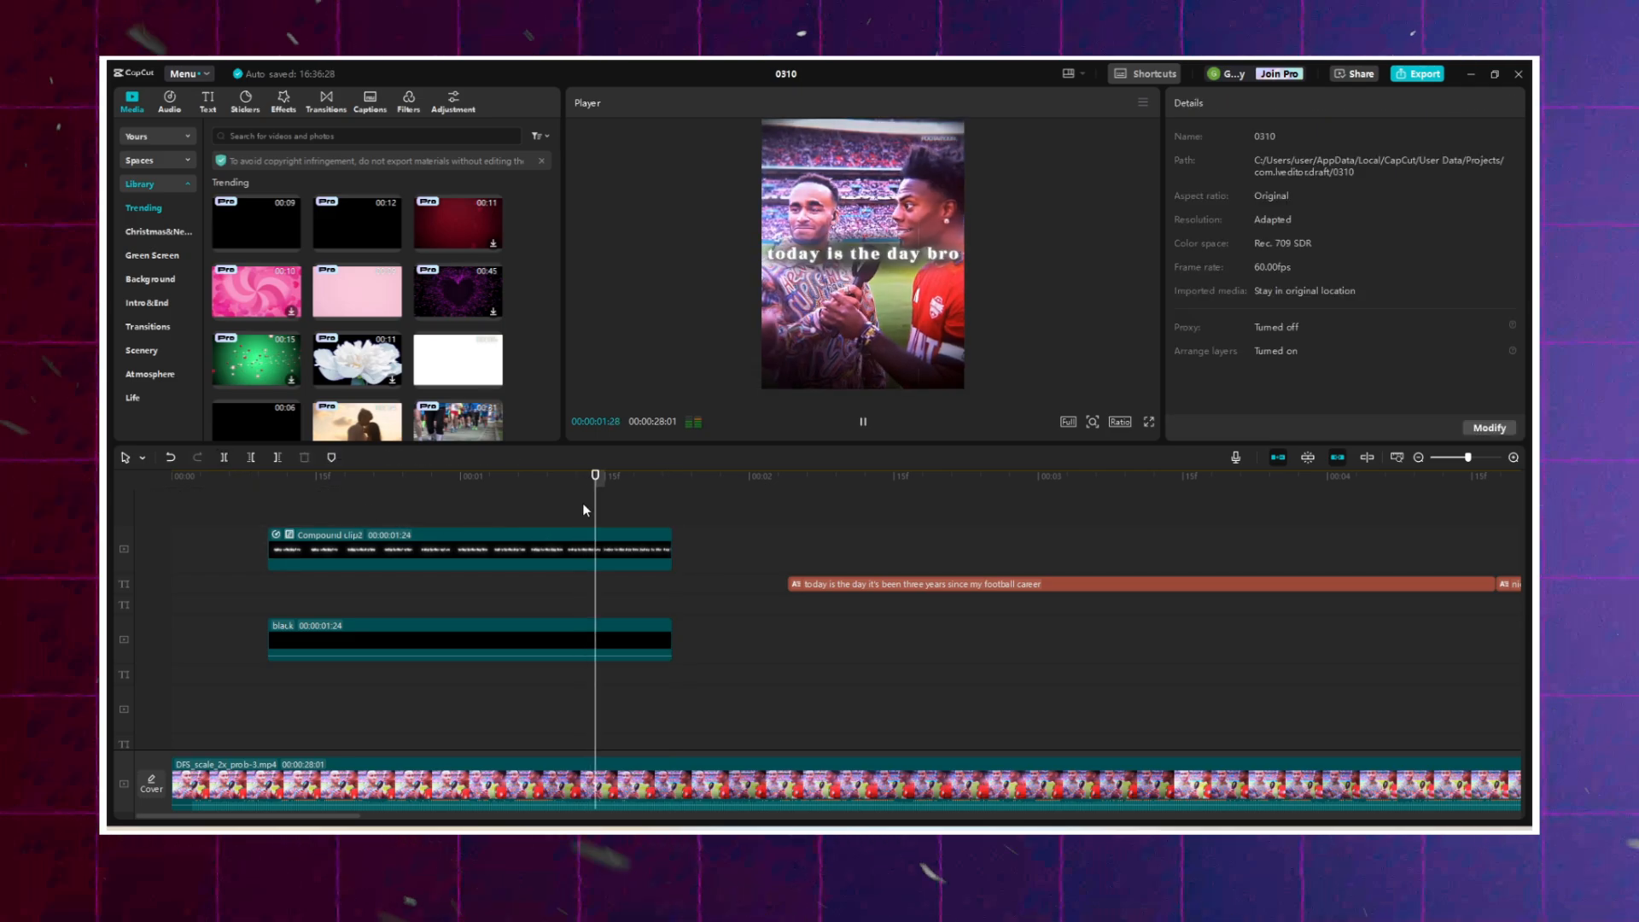
left_click(275, 518)
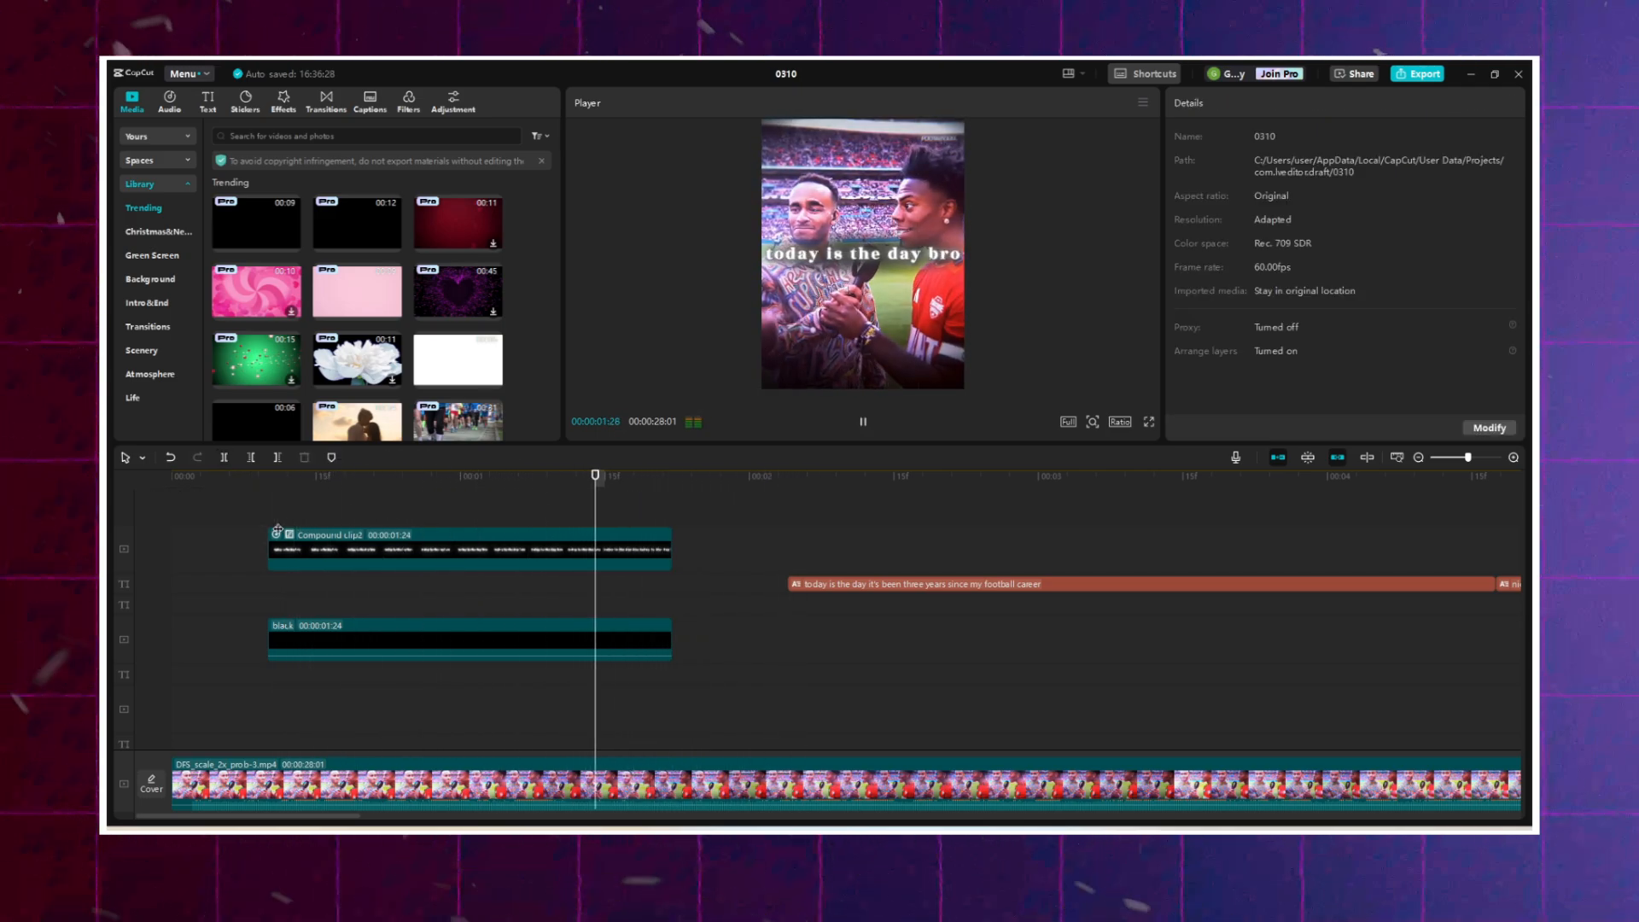
left_click(278, 518)
key("space")
Give the compound caption clip a Fade In animation and a Fade Out animation, each lasting 0.5 s.
left_click(474, 557)
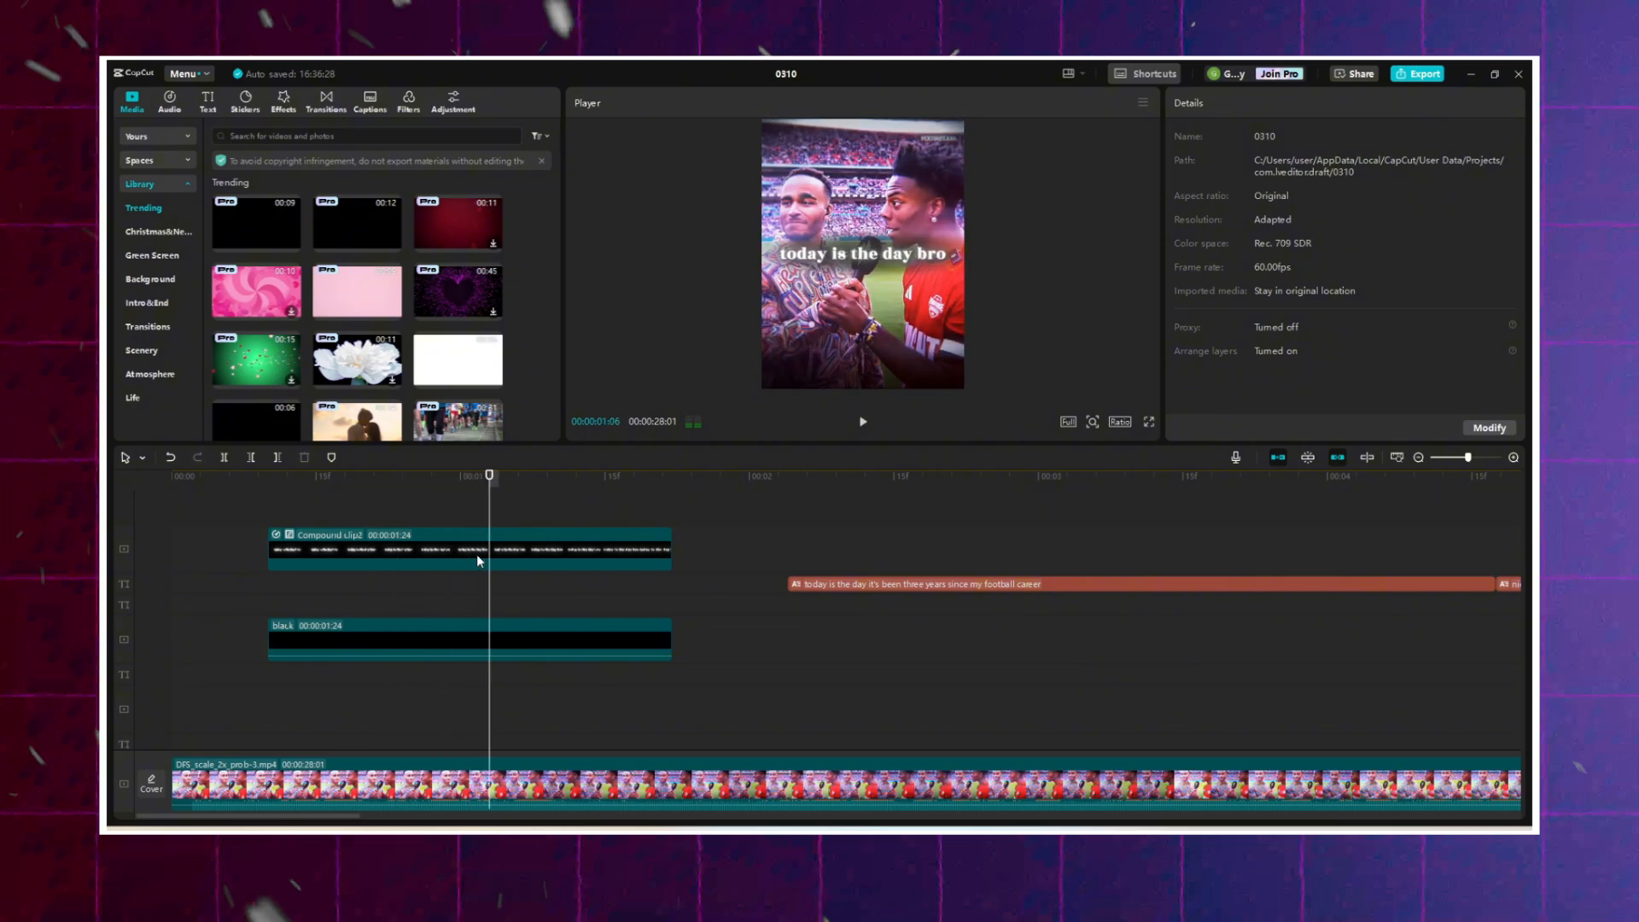
left_click(1329, 104)
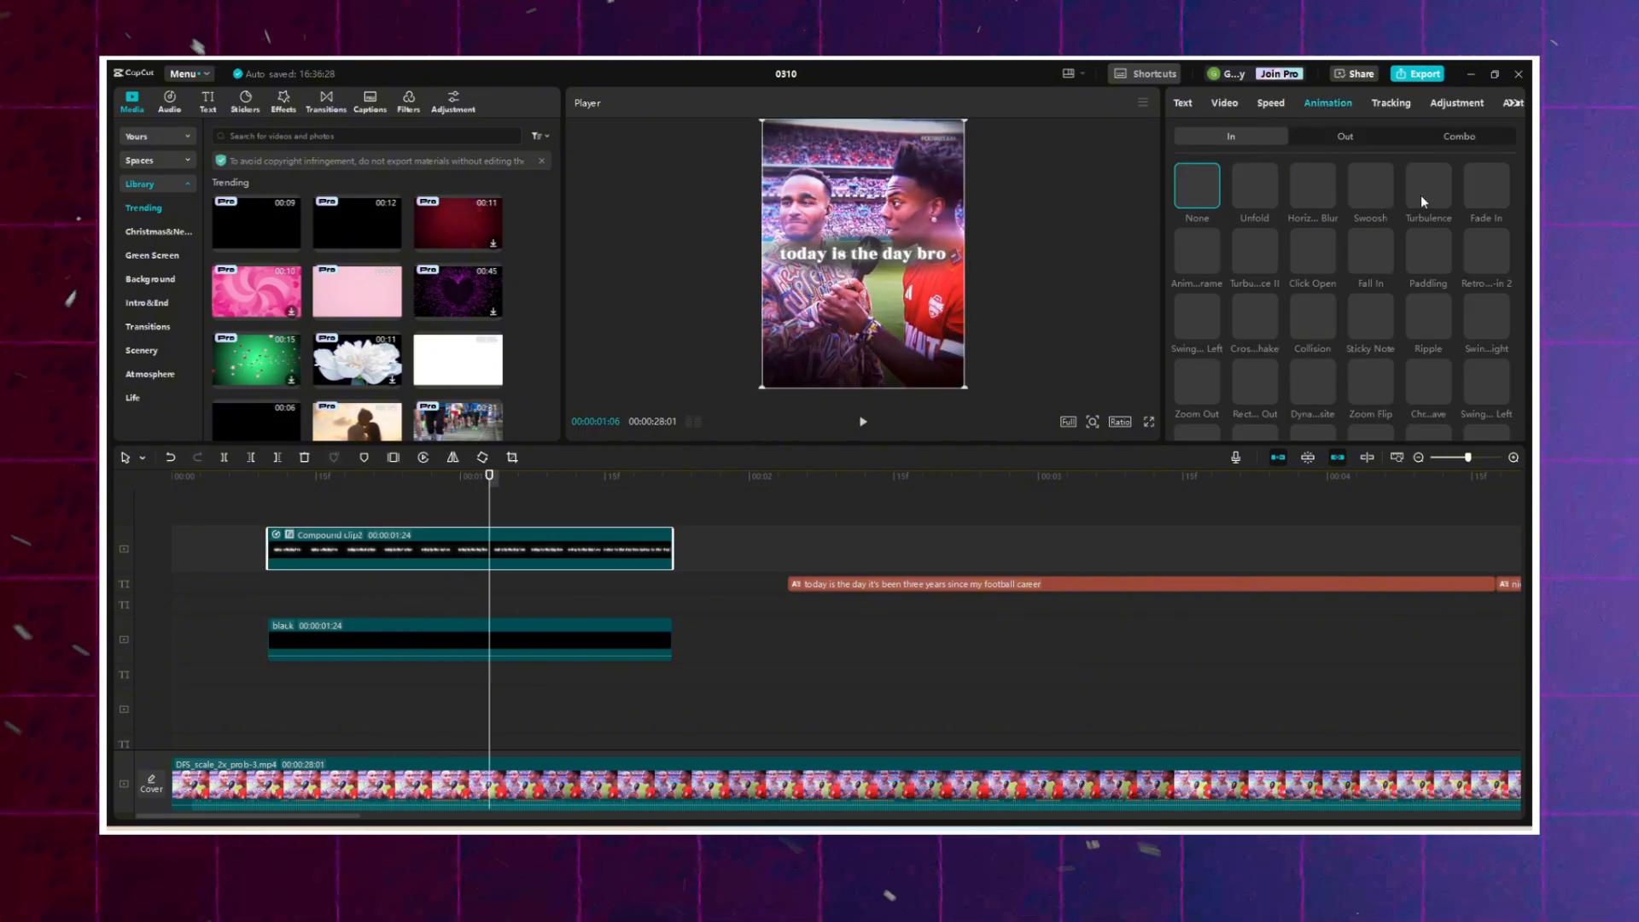
left_click(1344, 135)
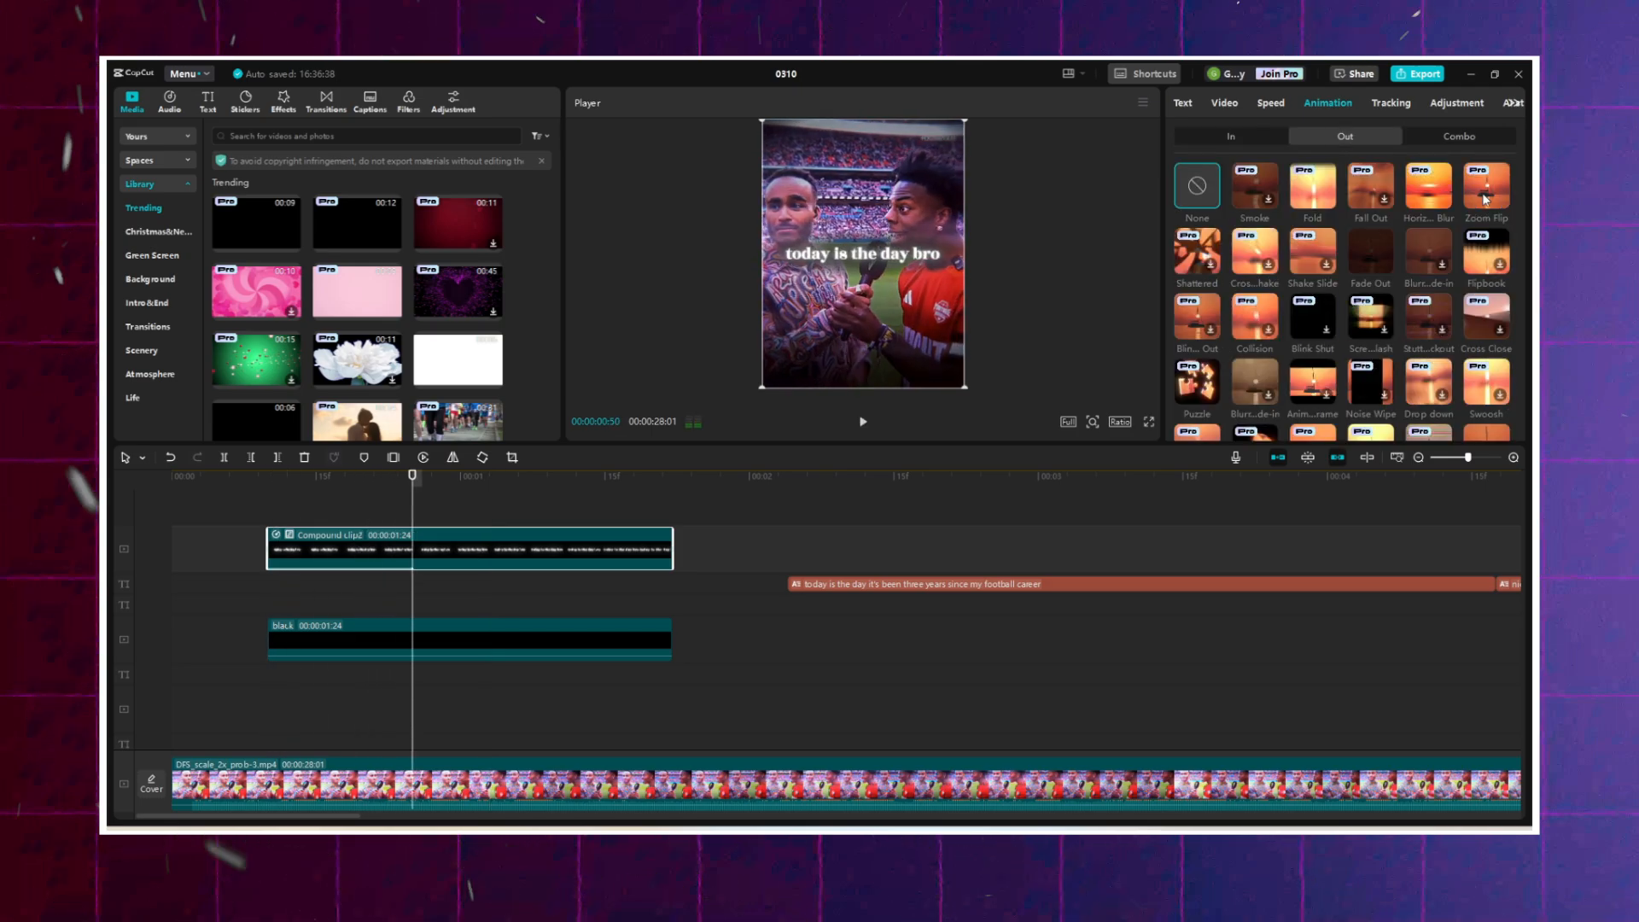
left_click(1370, 252)
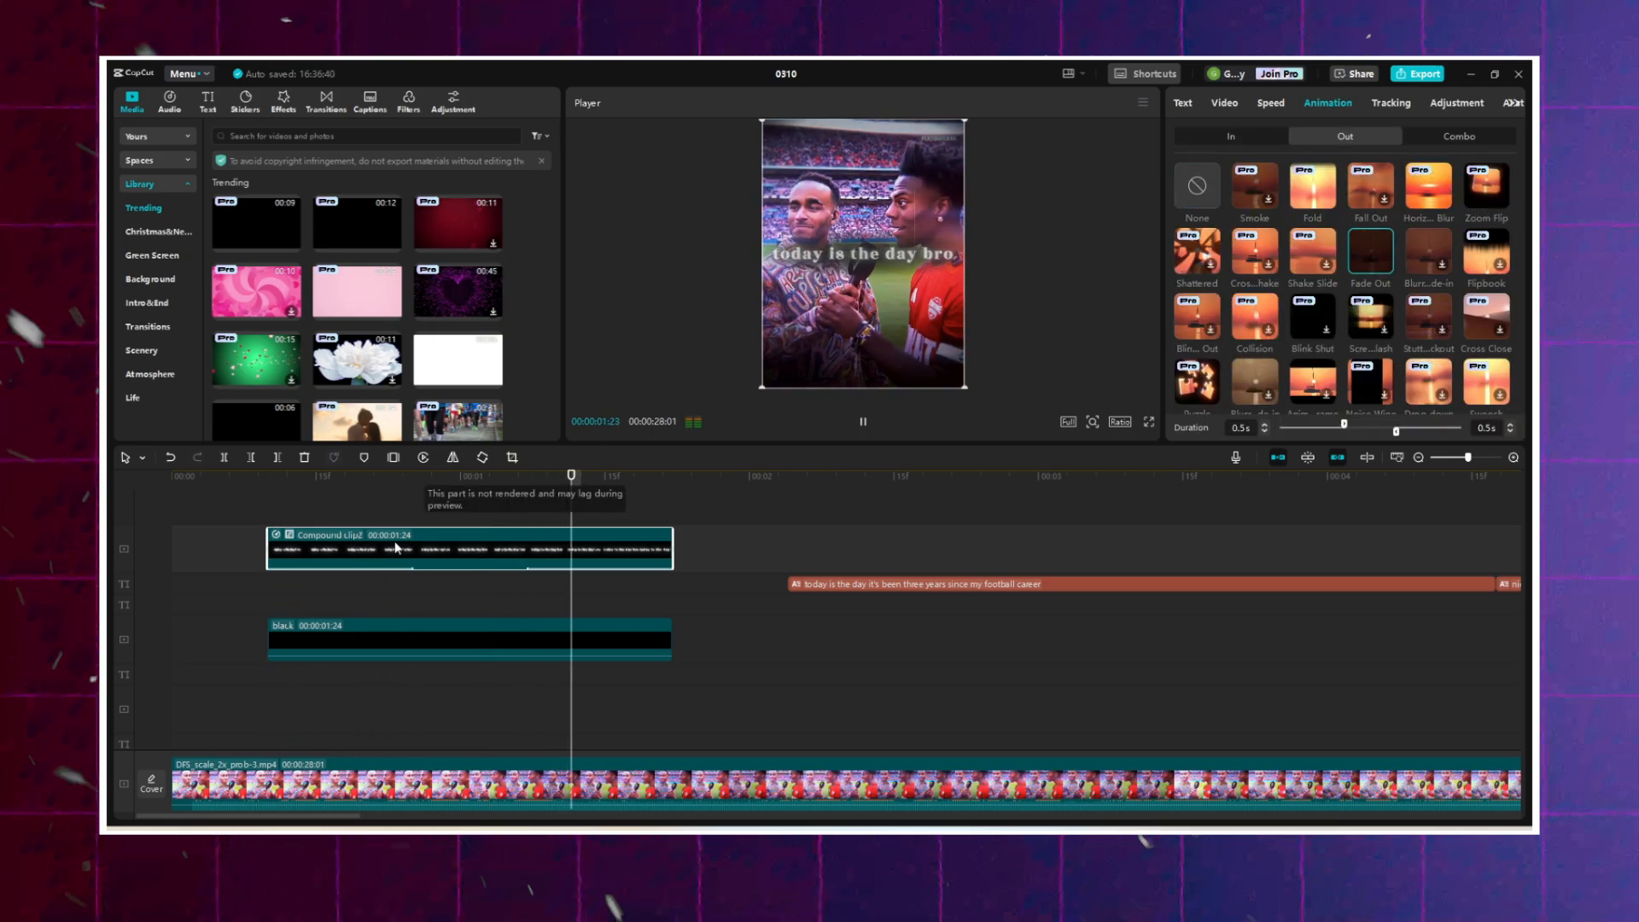
Convert the first "today is the day bro" caption into a compound clip.
left_click(270, 582)
right_click(402, 581)
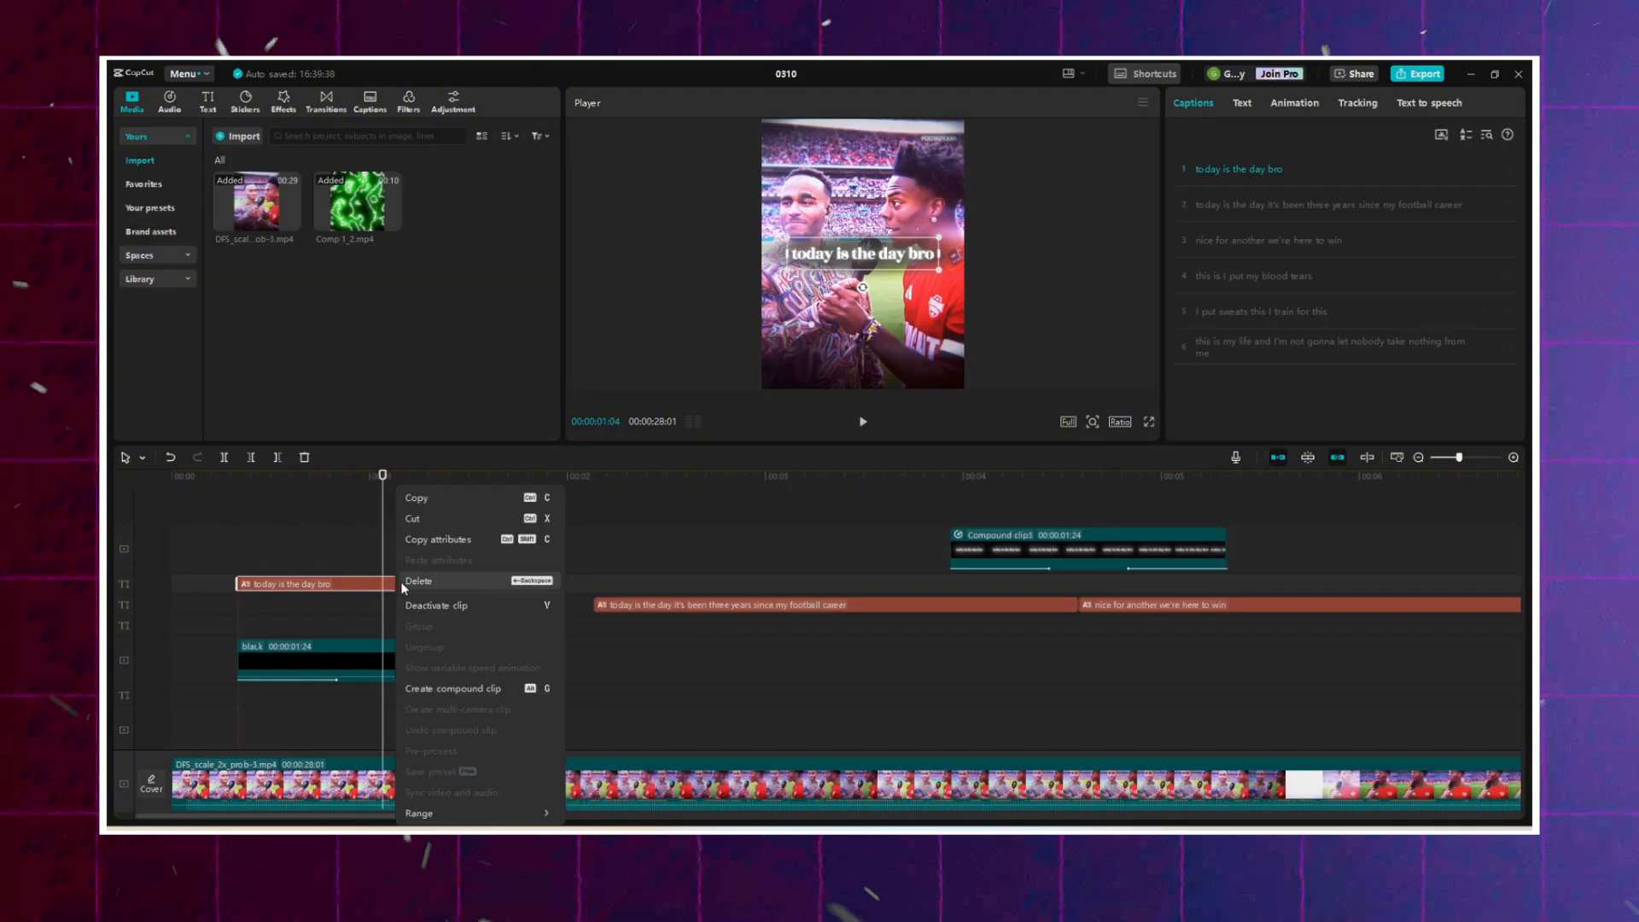
left_click(465, 689)
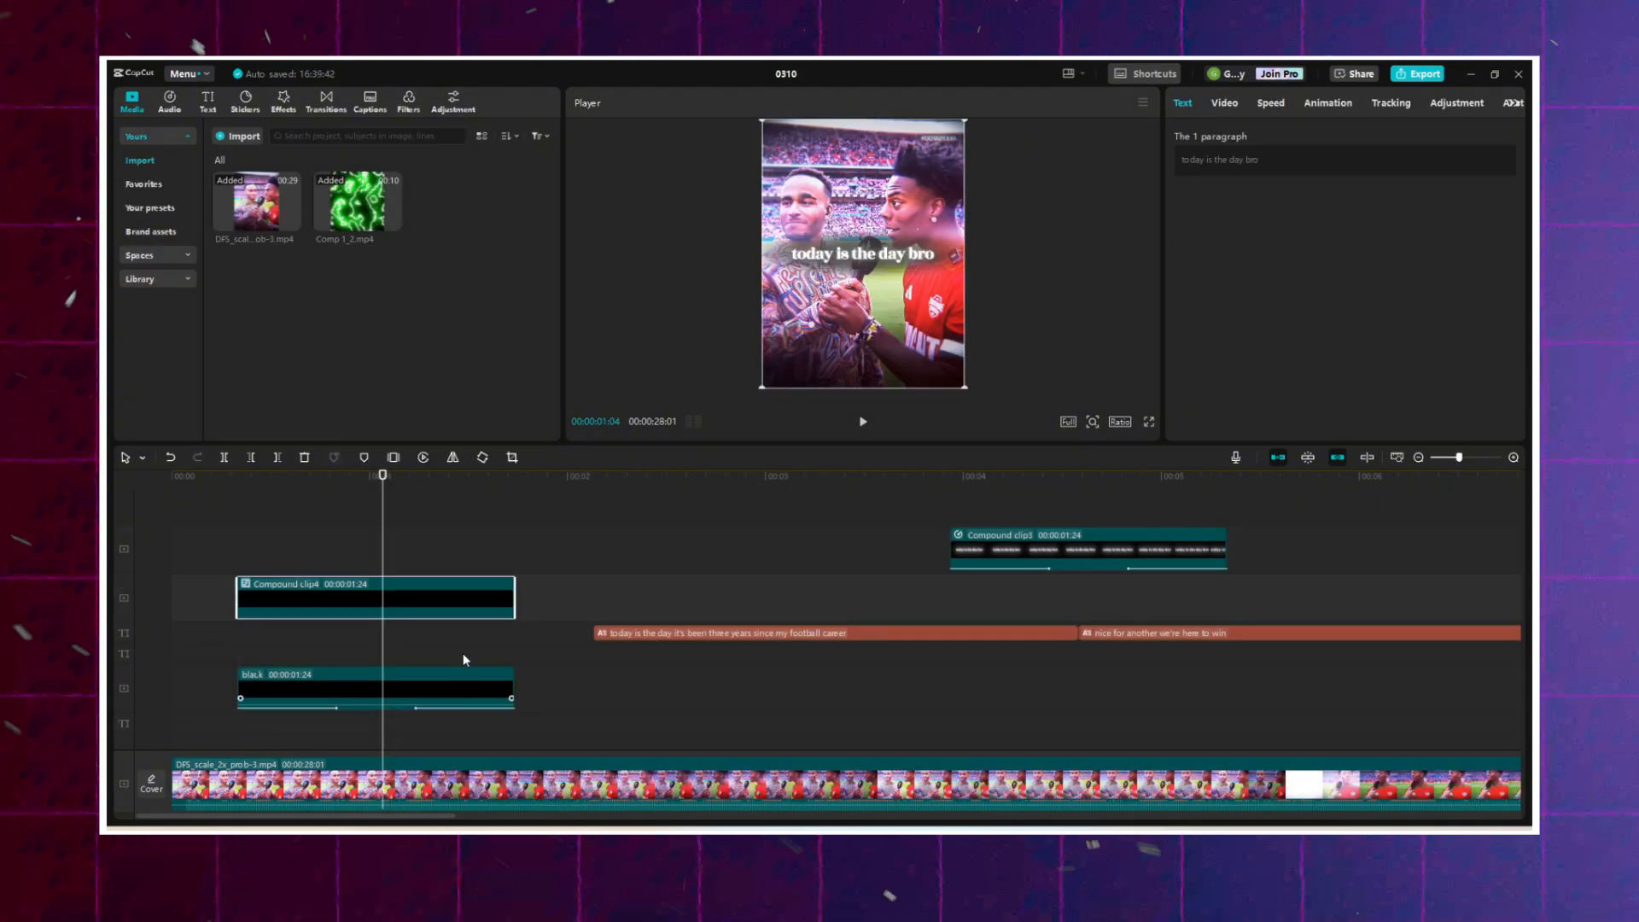
Keyframe the compound caption's width, with uniform scale off, from 100% at its start to 126% near its end, and play it back.
left_click(1223, 104)
left_click(1504, 175)
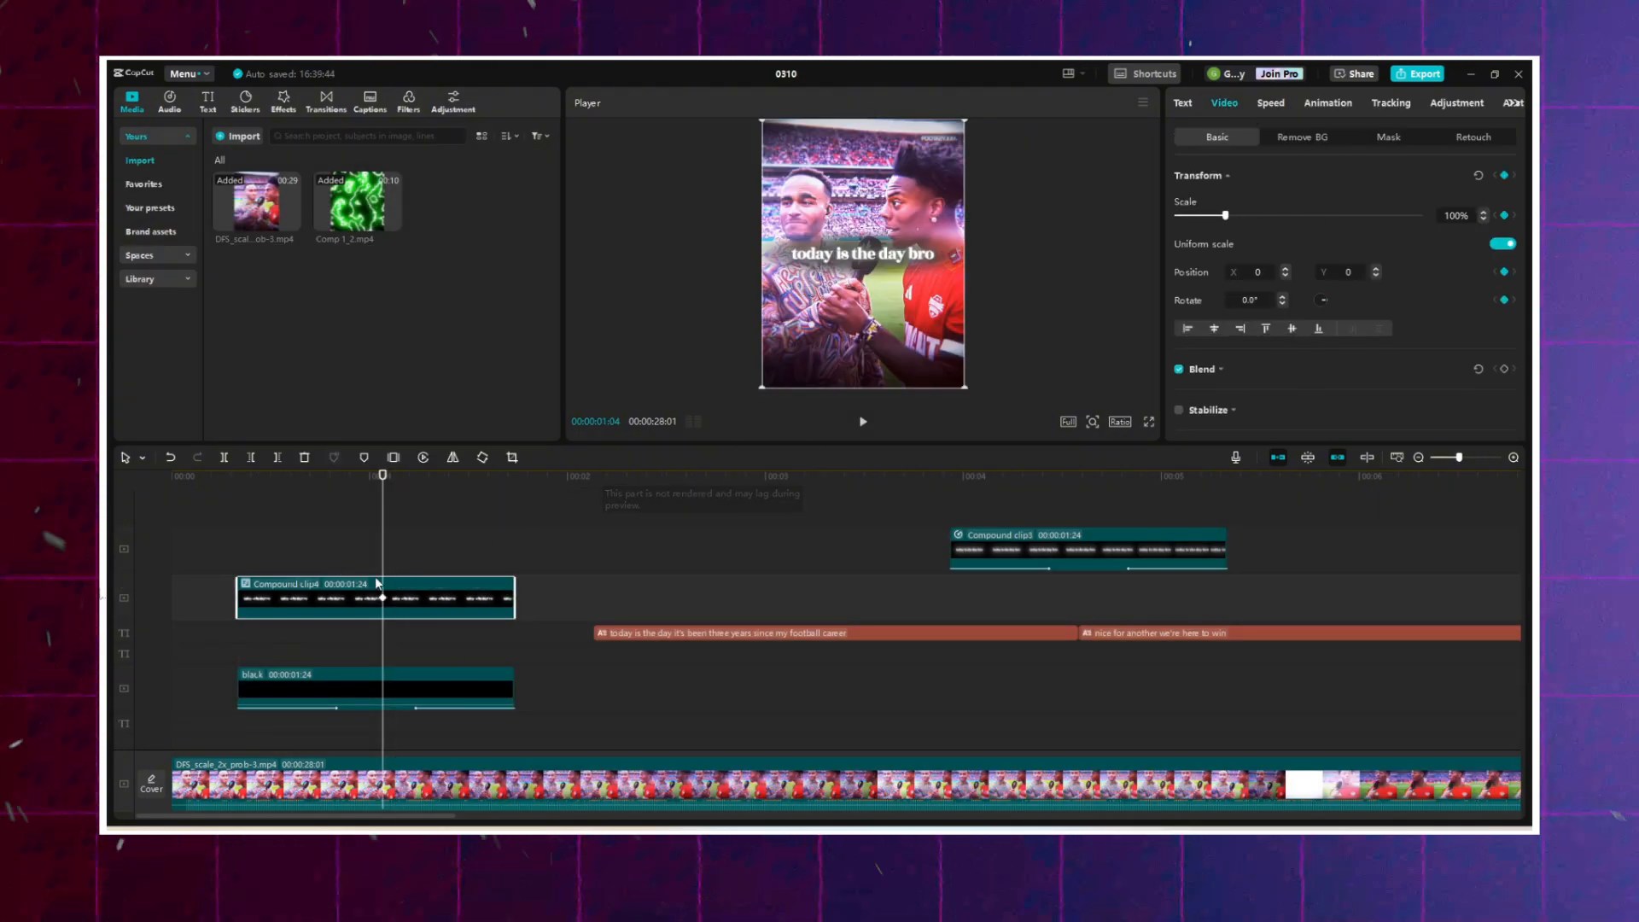
left_click(1501, 244)
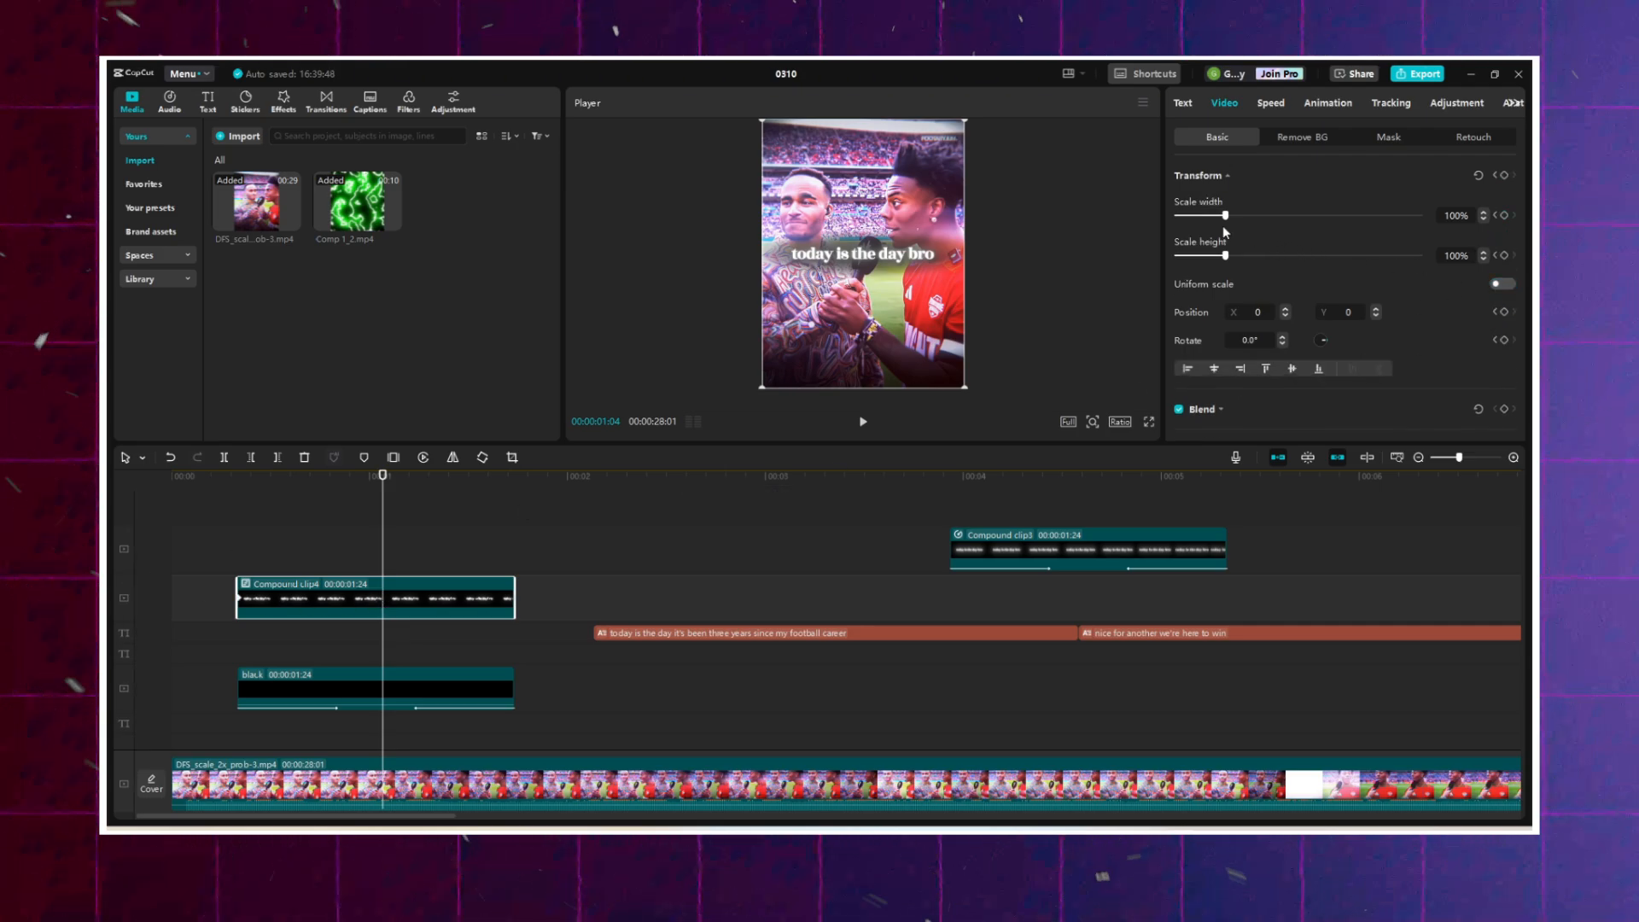
left_click_drag(1227, 220, 1236, 221)
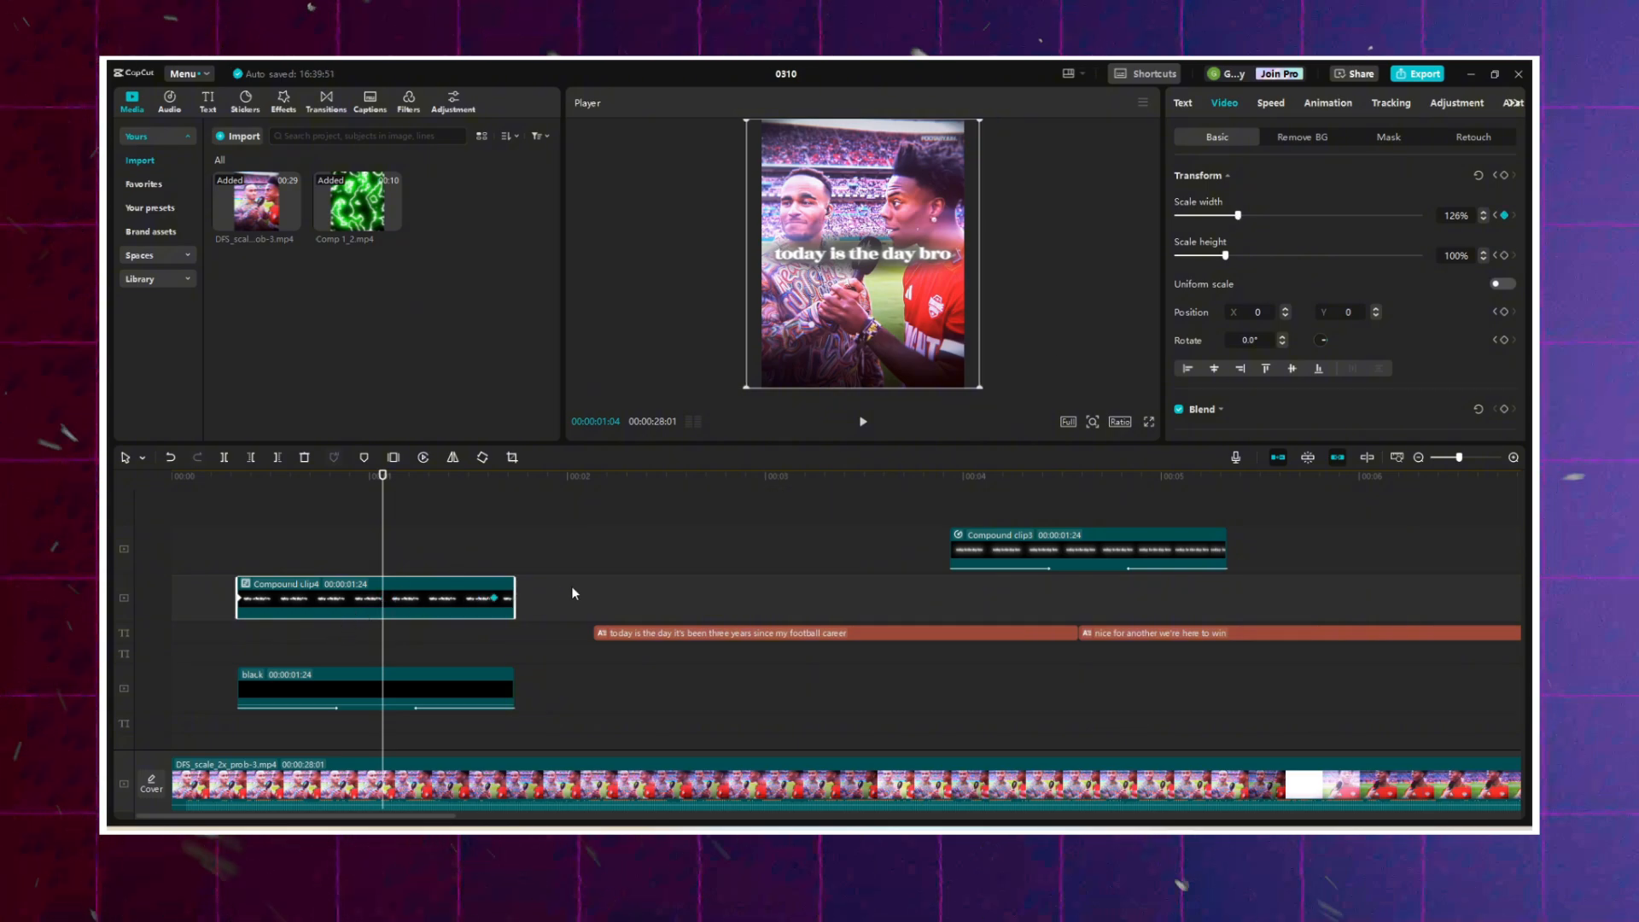
left_click(231, 553)
key("space")
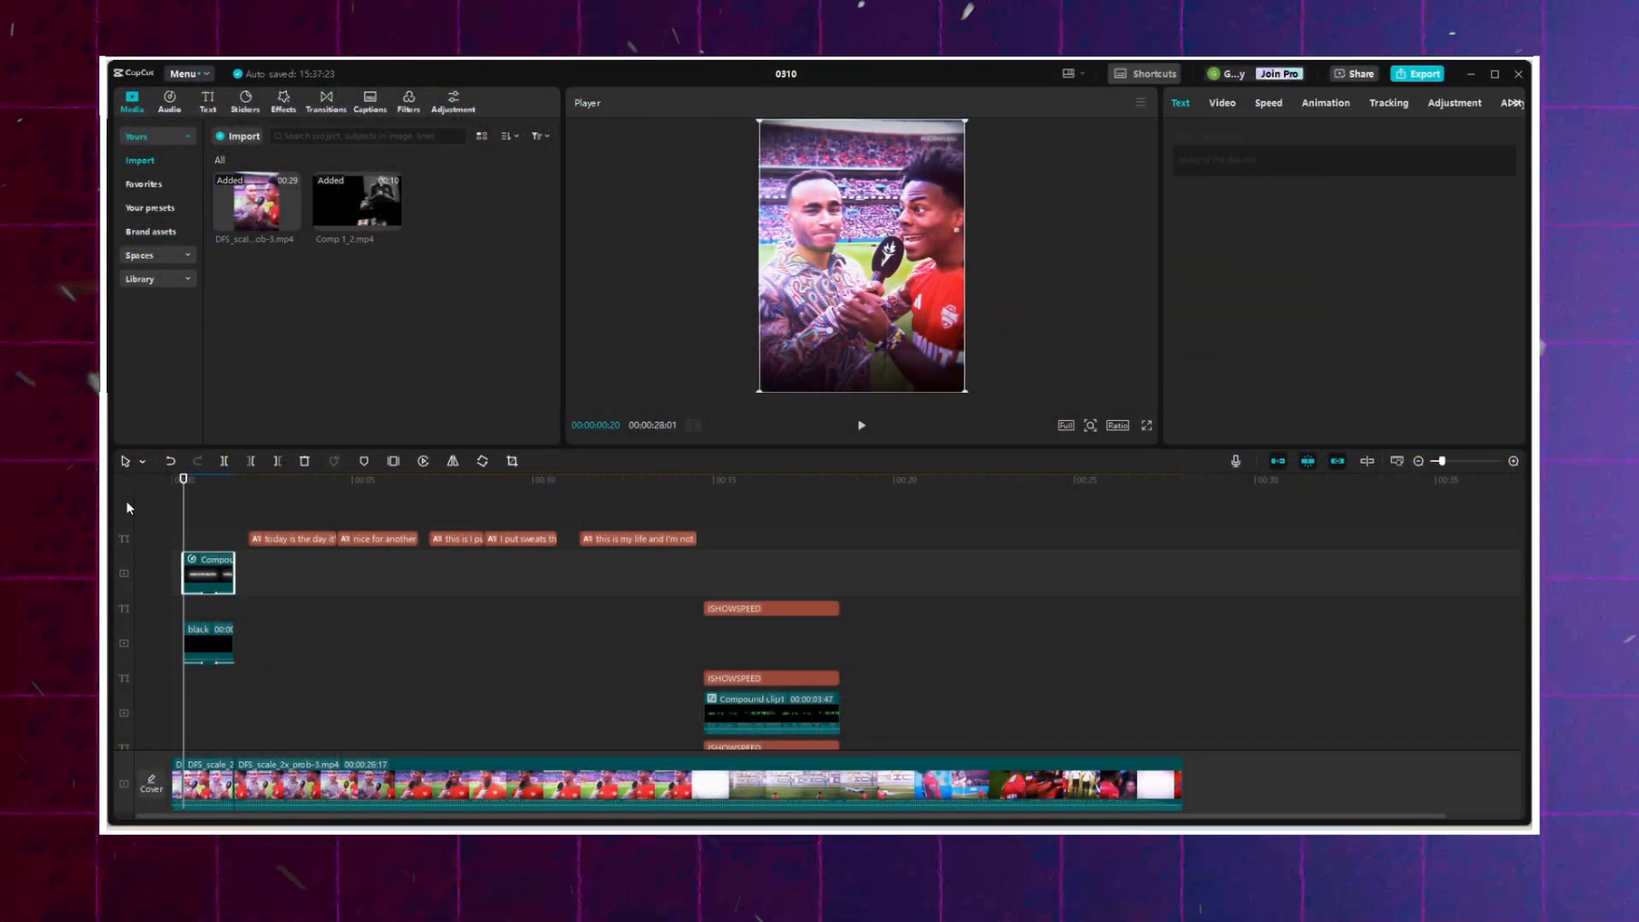
Duplicate the compound caption clip above the original and open the copy's contents to select its caption text.
key("ctrl+v")
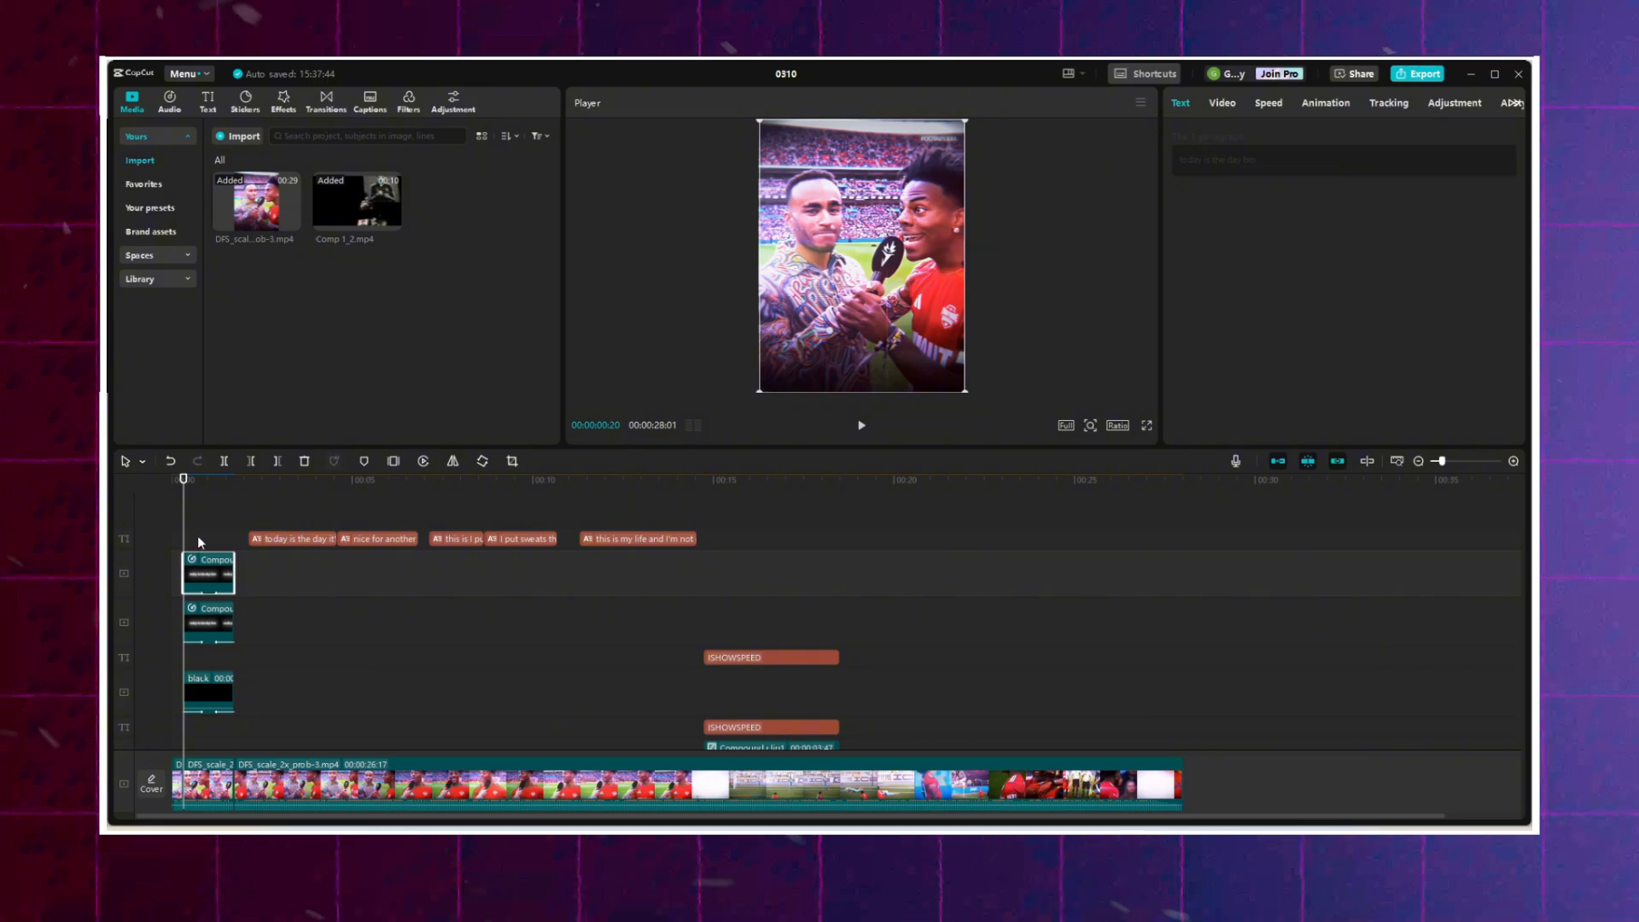
left_click(199, 542)
double_click(207, 583)
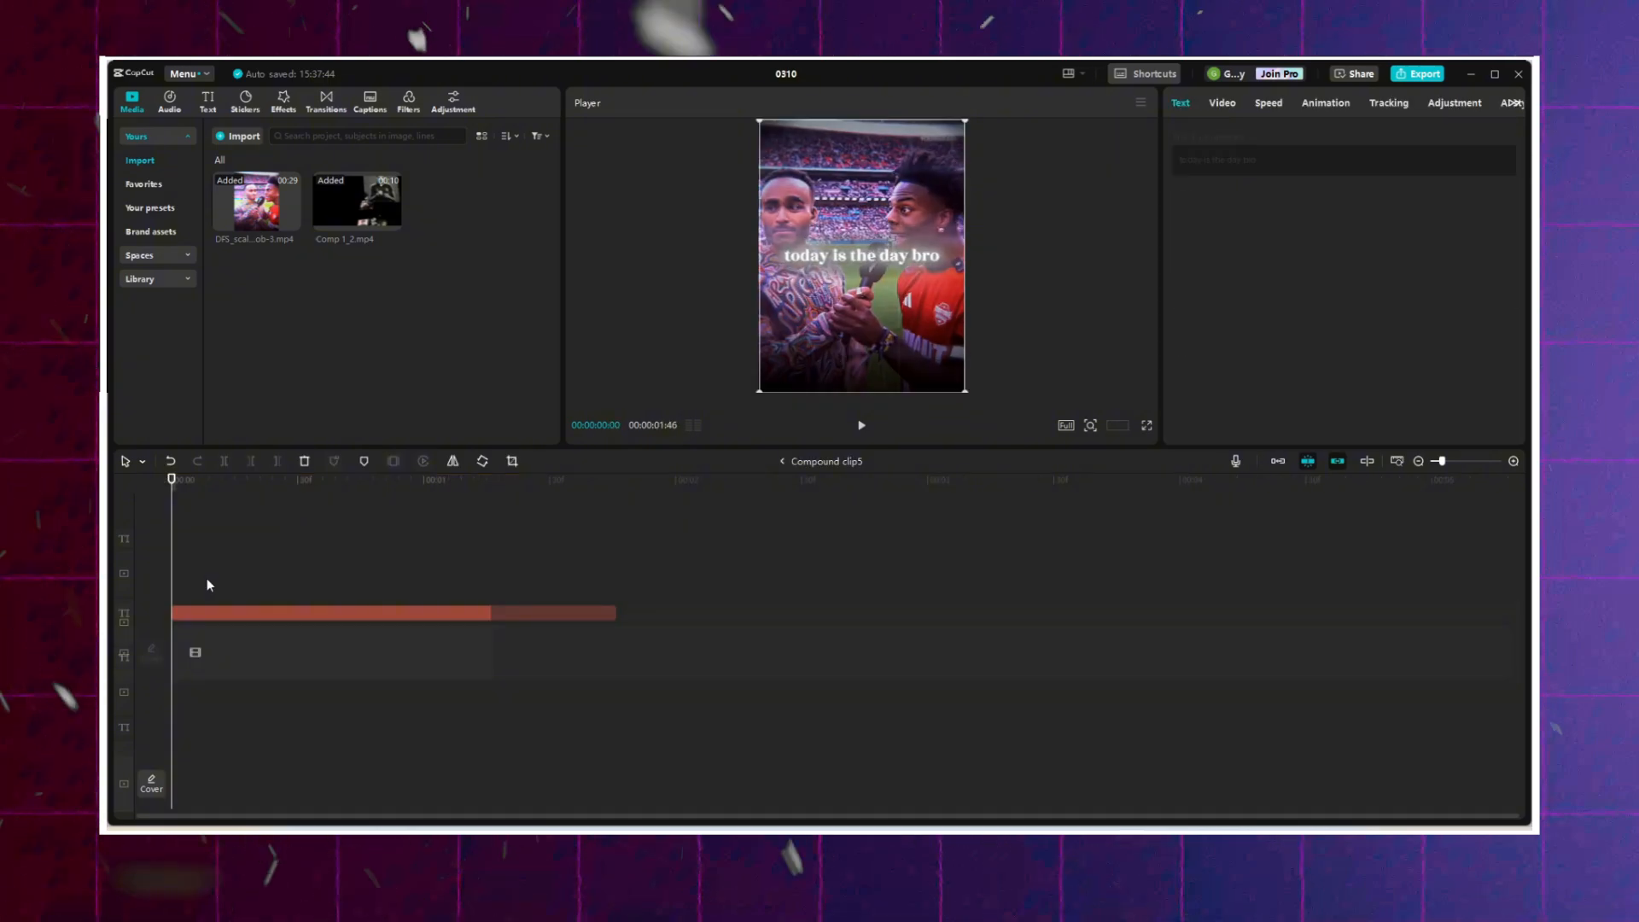
left_click(256, 616)
left_click(546, 613)
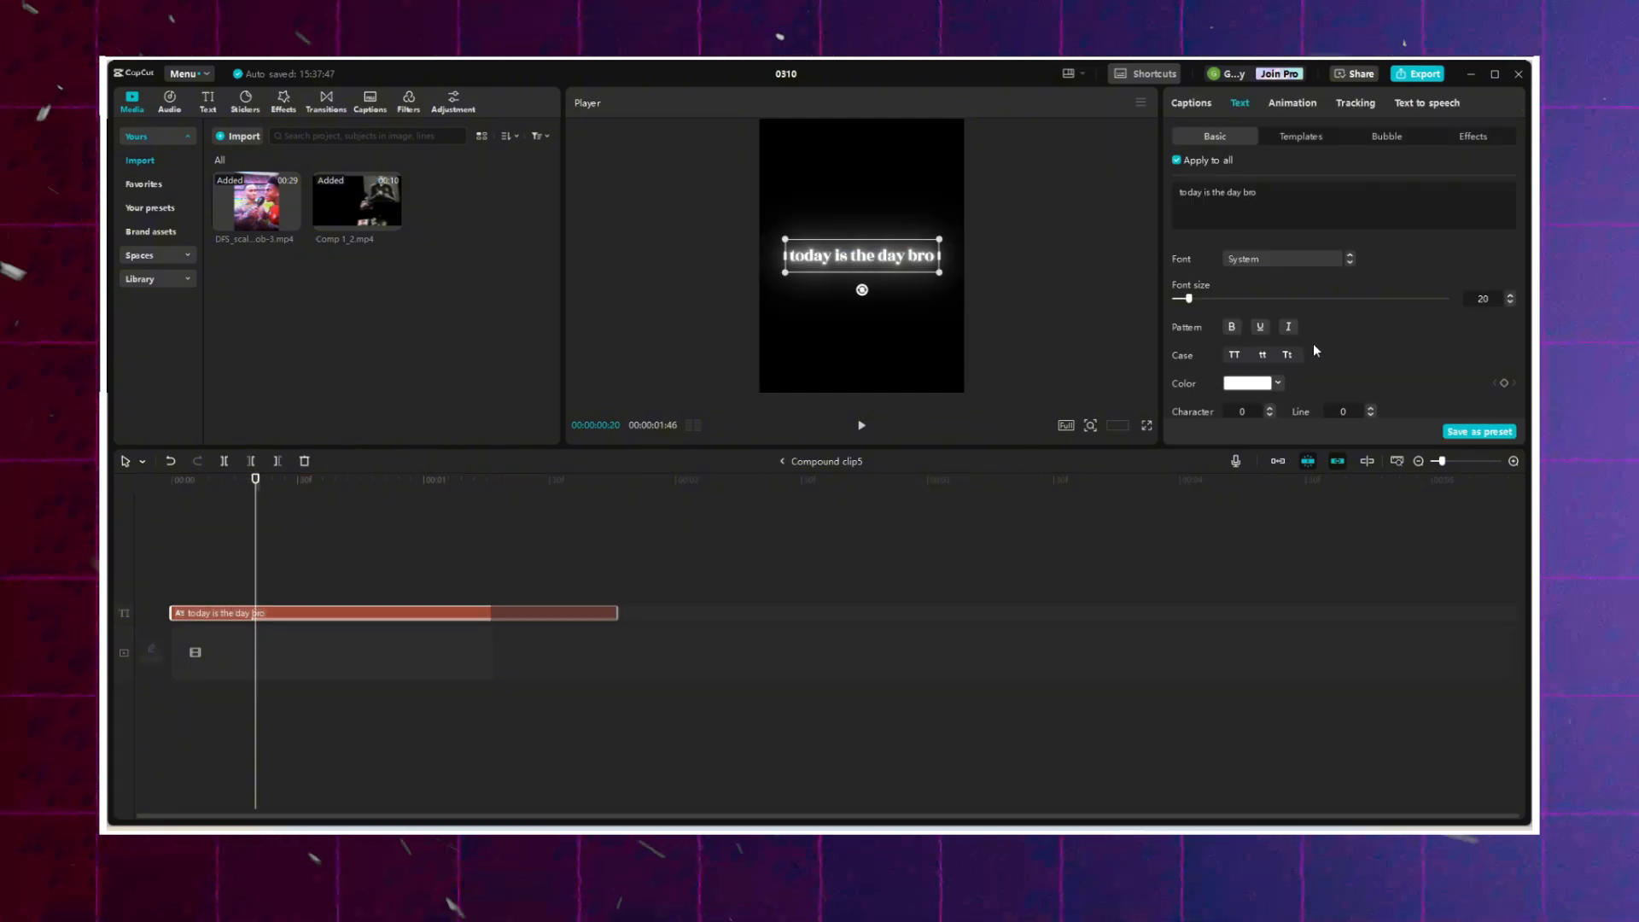
Set the glow colour of the copy's "today is the day bro" text to red (FF0000).
scroll(1293, 316, "down", 2)
left_click(1253, 332)
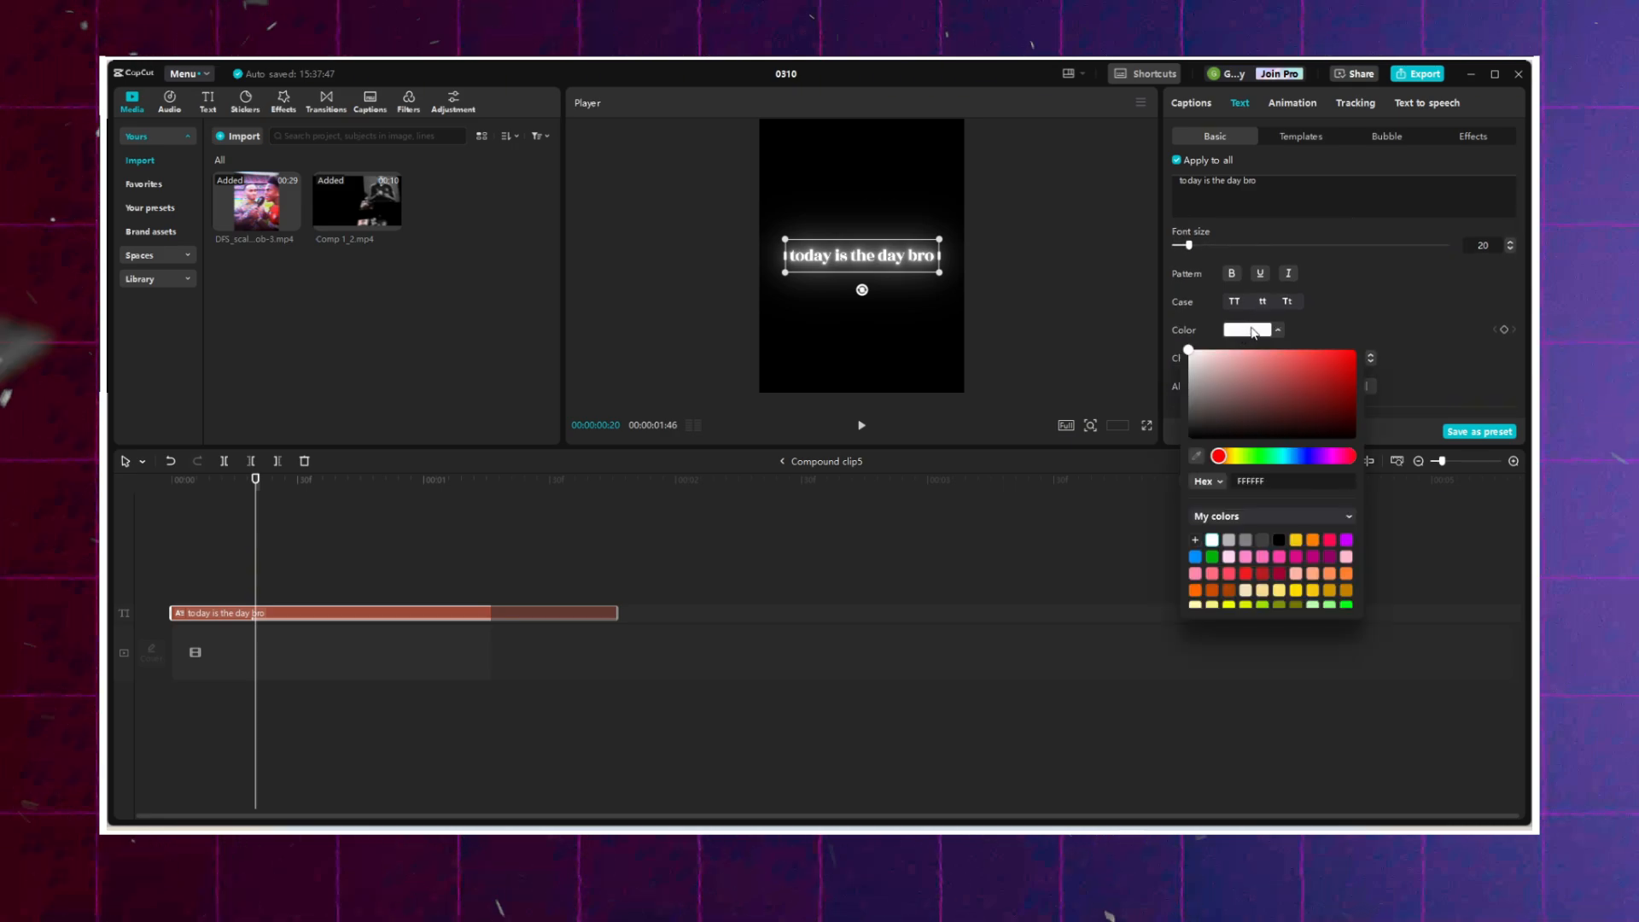
scroll(1294, 316, "down", 5)
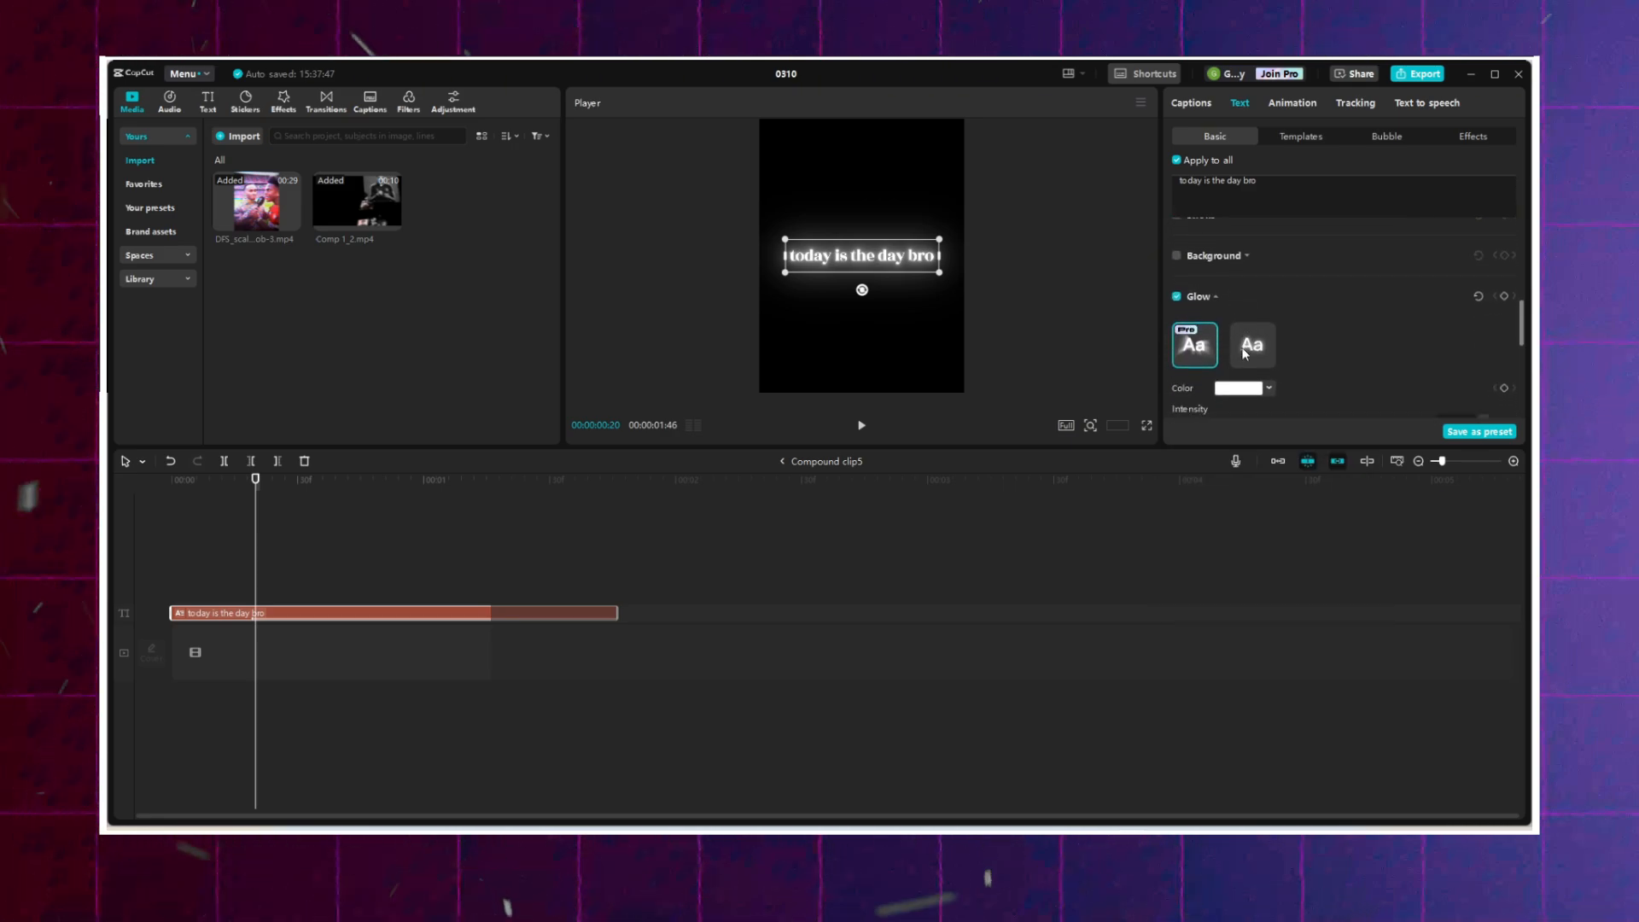
scroll(1243, 353, "down", 1)
left_click(1264, 353)
left_click_drag(1278, 386, 1410, 311)
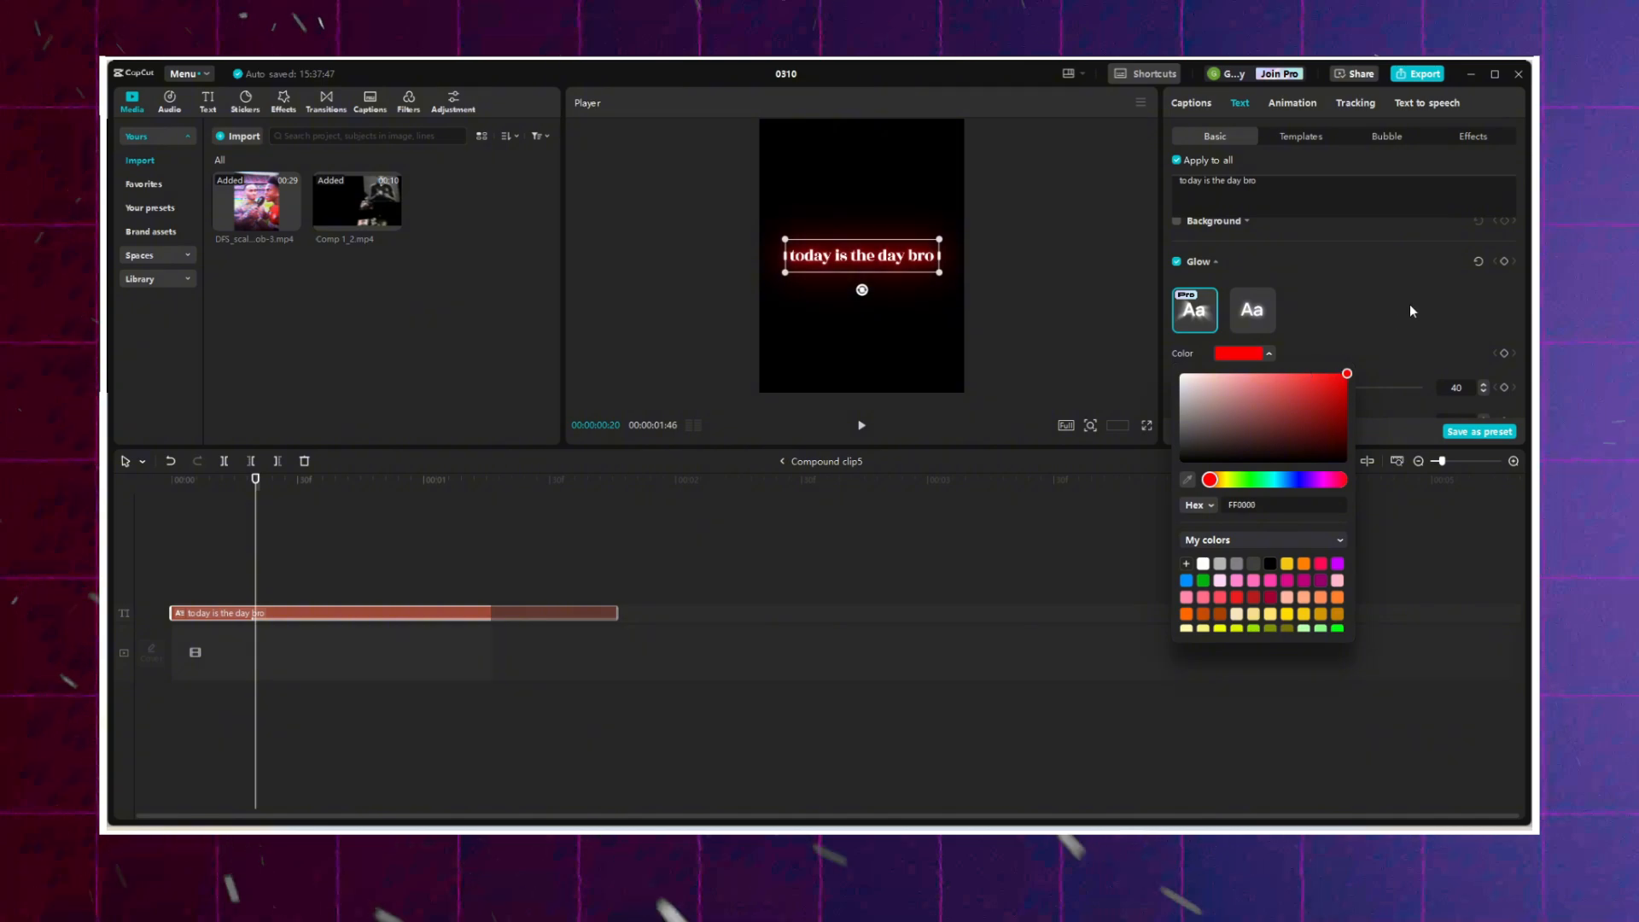
left_click(1366, 314)
Set the text's fill colour to light red and return from the compound clip to the main timeline.
scroll(1306, 333, "up", 8)
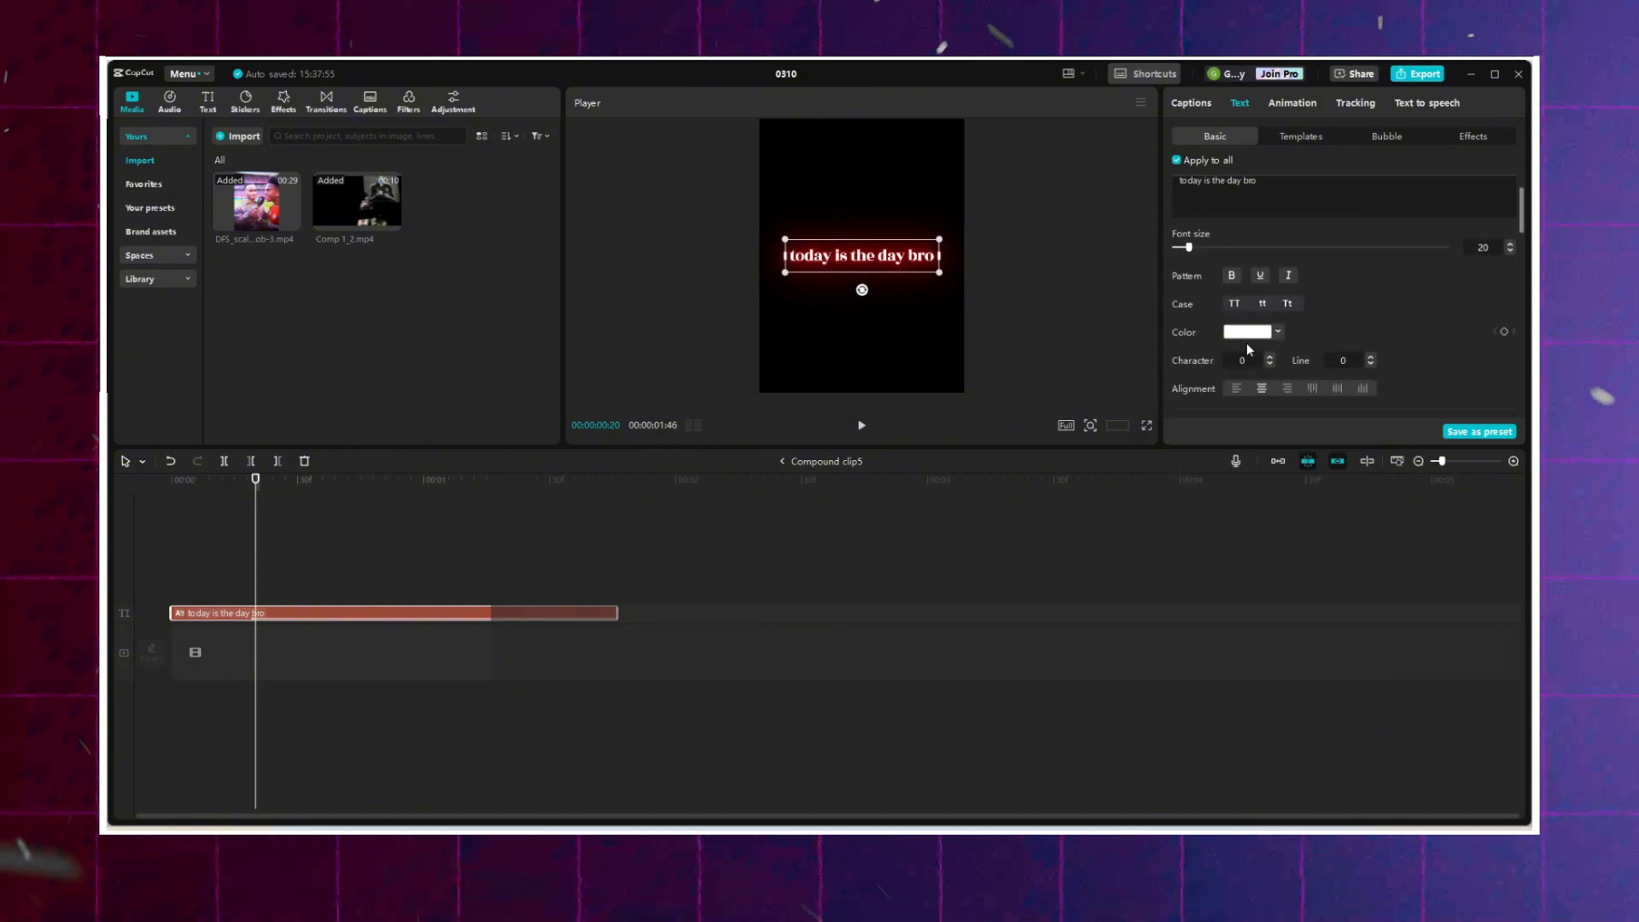
left_click(1244, 331)
left_click_drag(1257, 355, 1269, 349)
left_click(1381, 312)
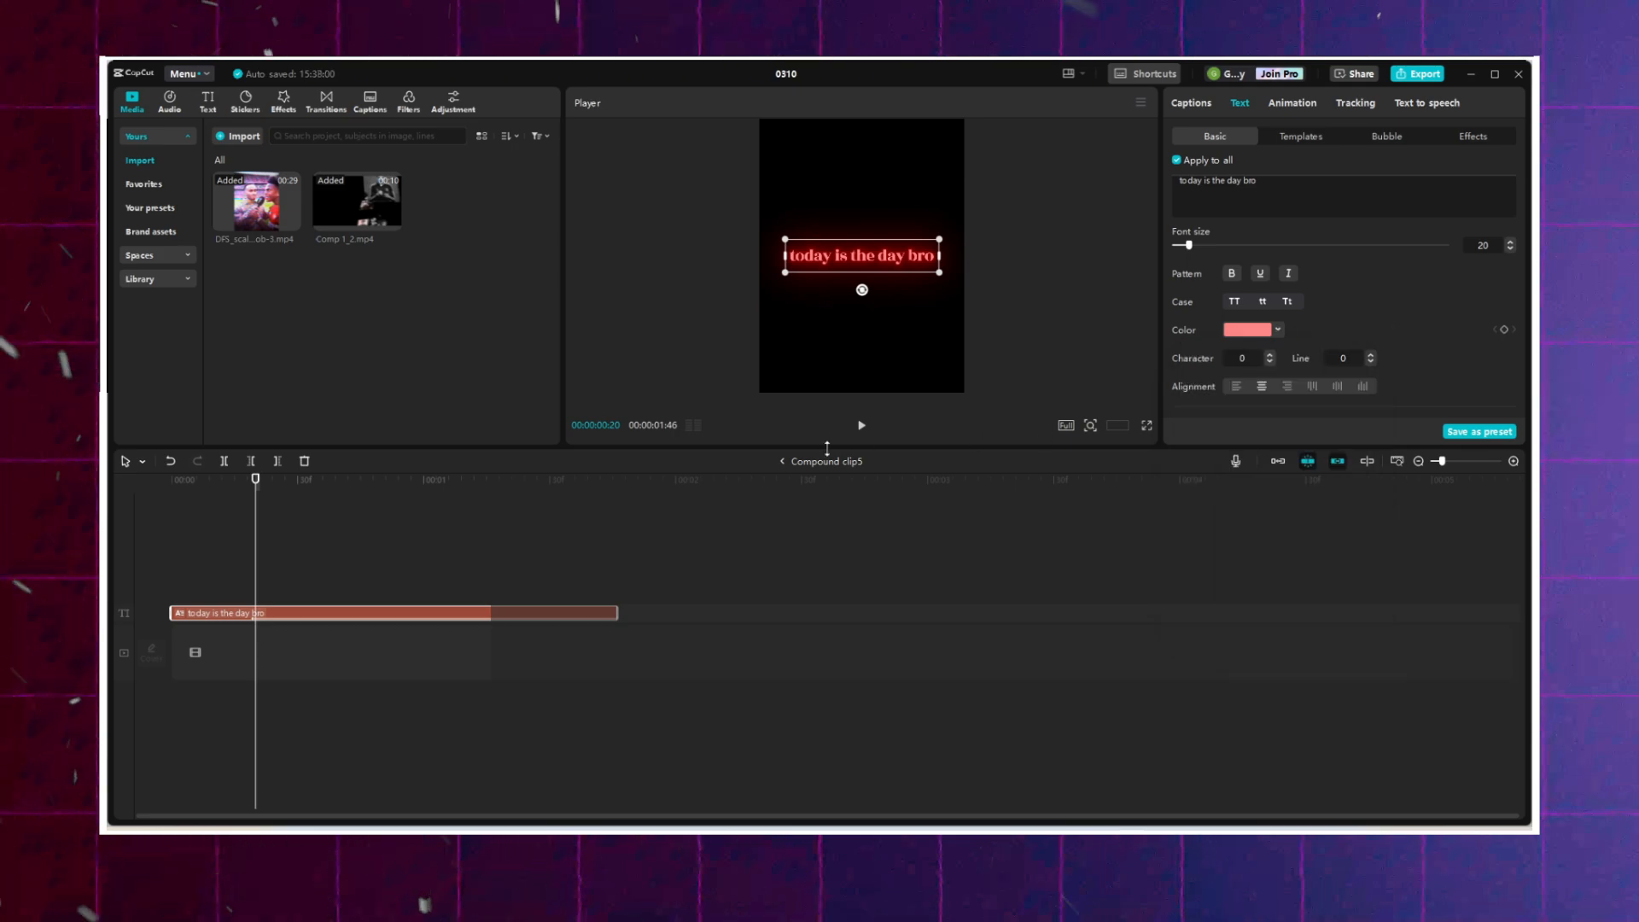
left_click(783, 462)
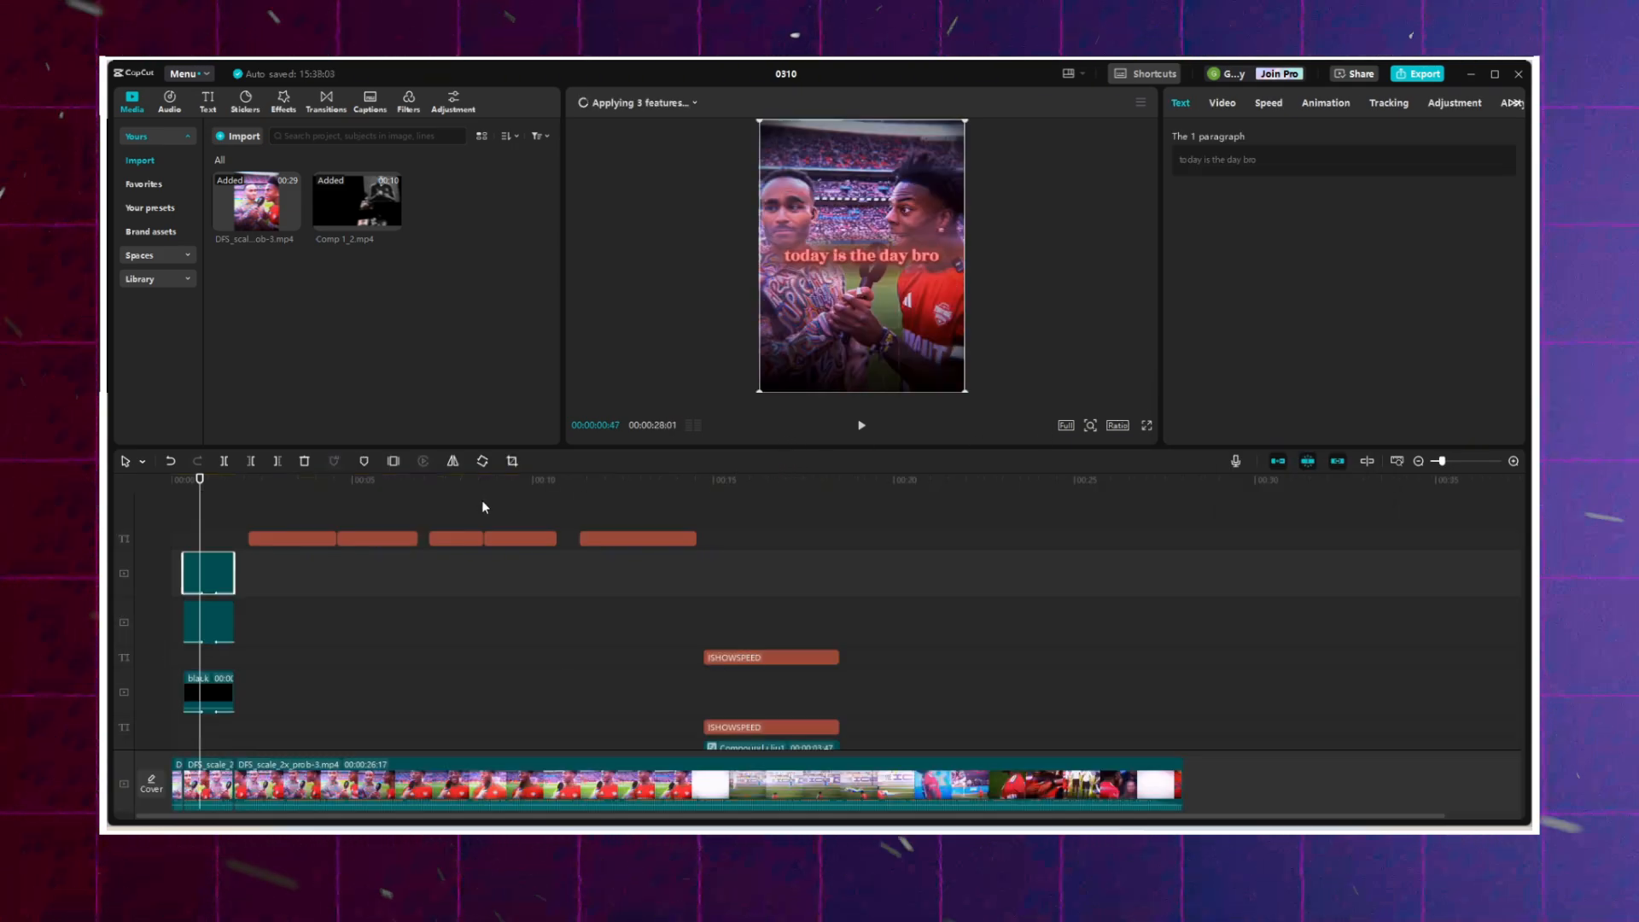
Apply a Horizontal mask with a feather of 12 to the red caption copy and scrub through the result.
left_click(1220, 104)
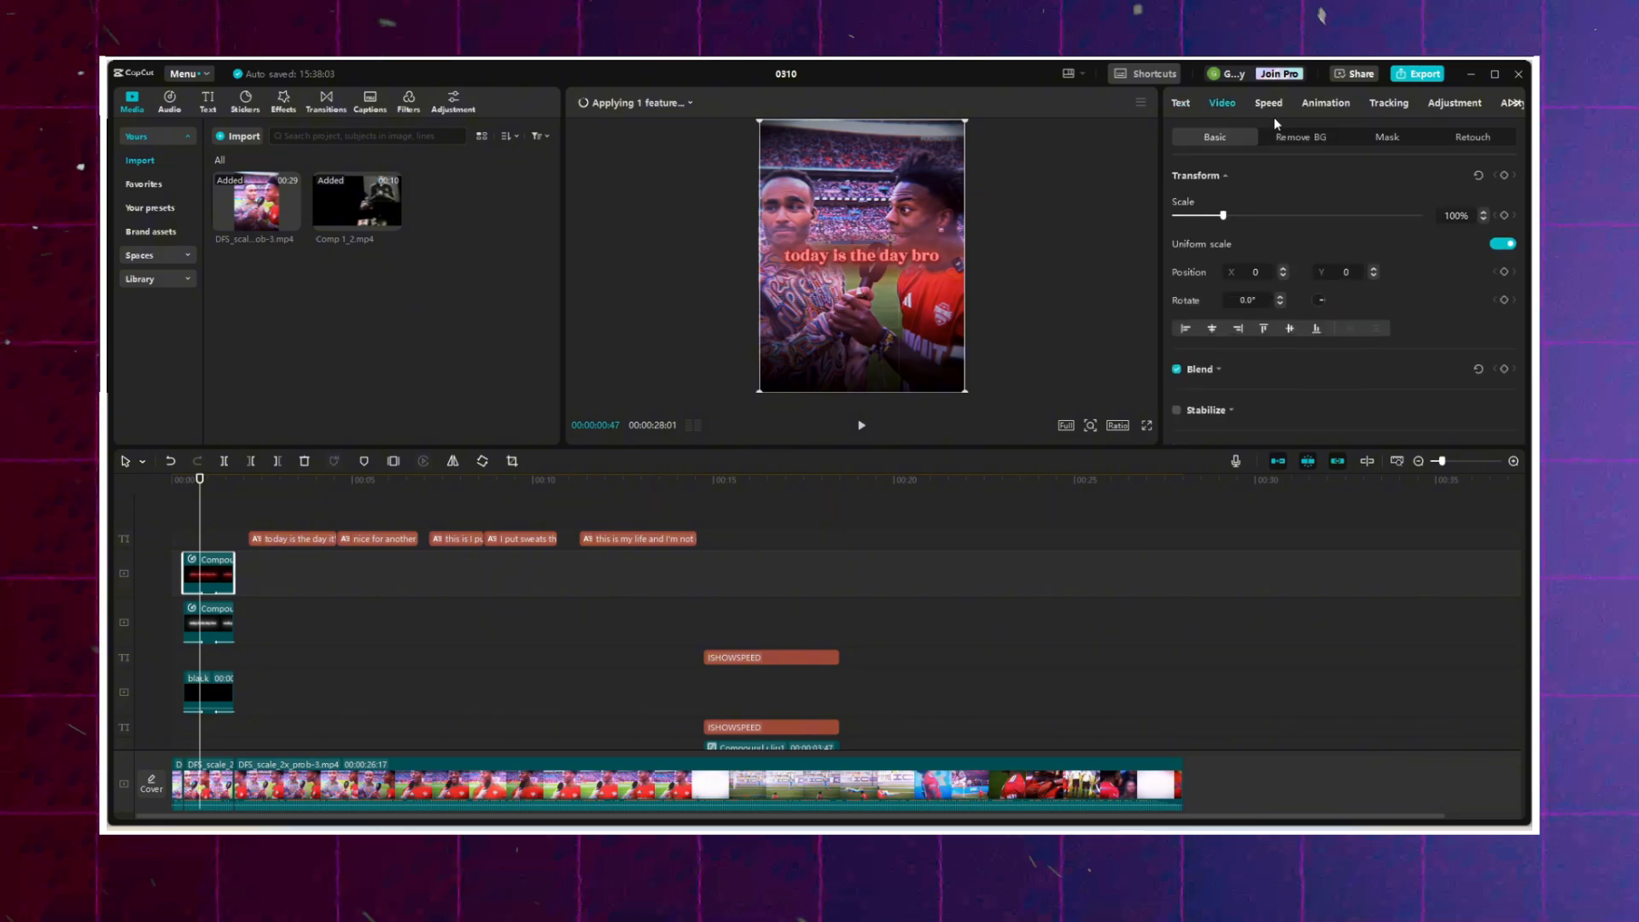
left_click(1389, 138)
left_click(1253, 223)
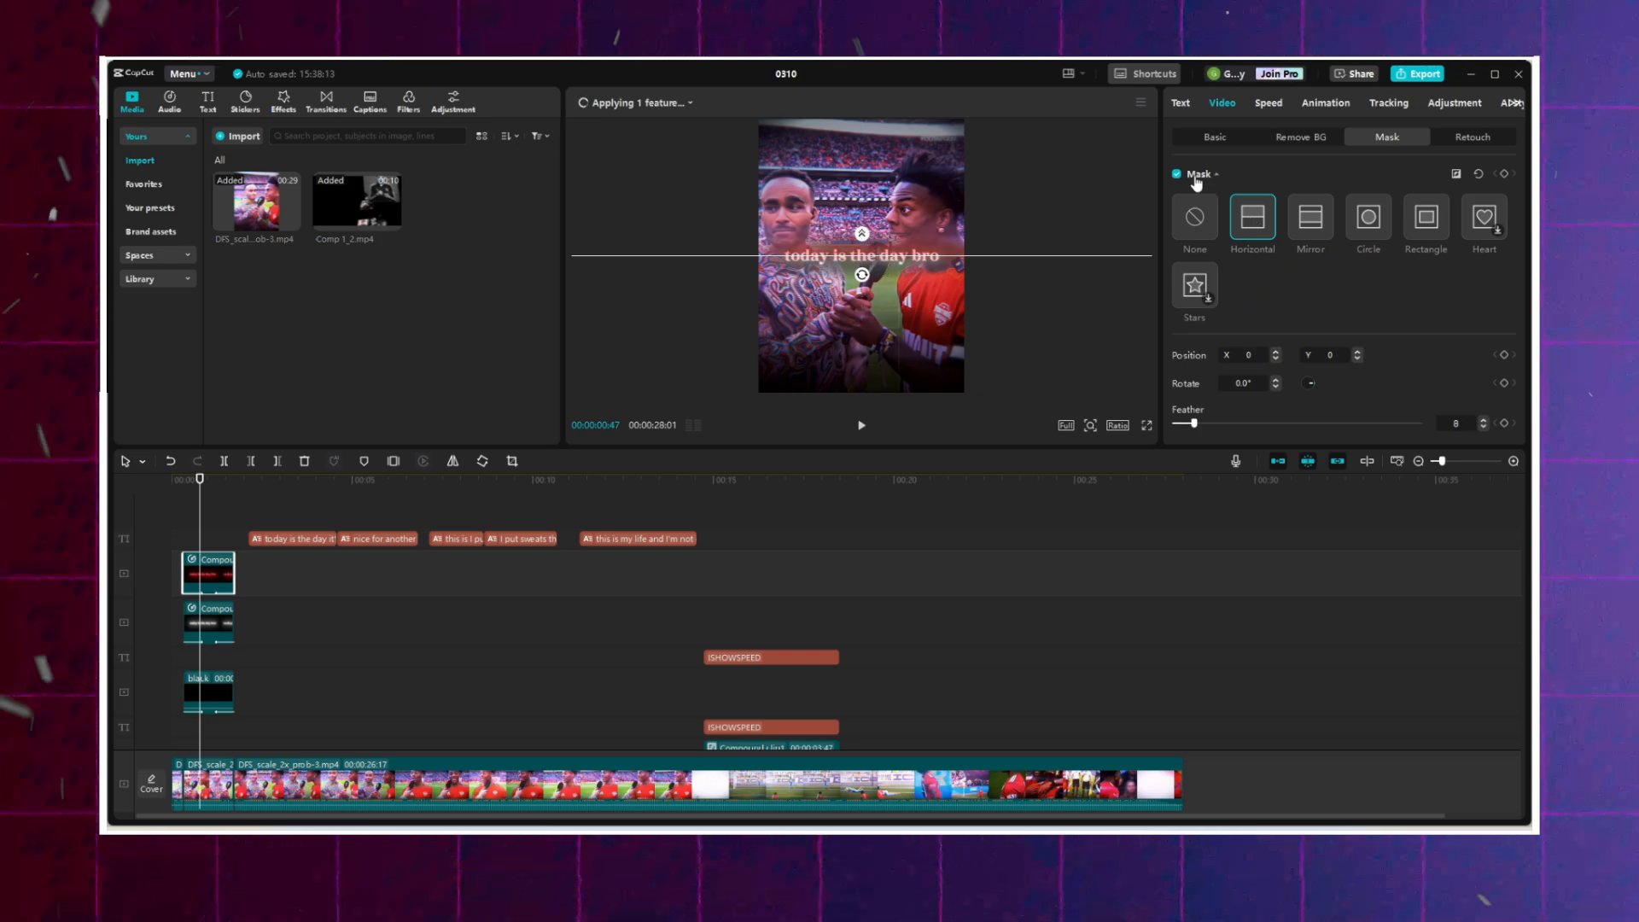
left_click(1201, 137)
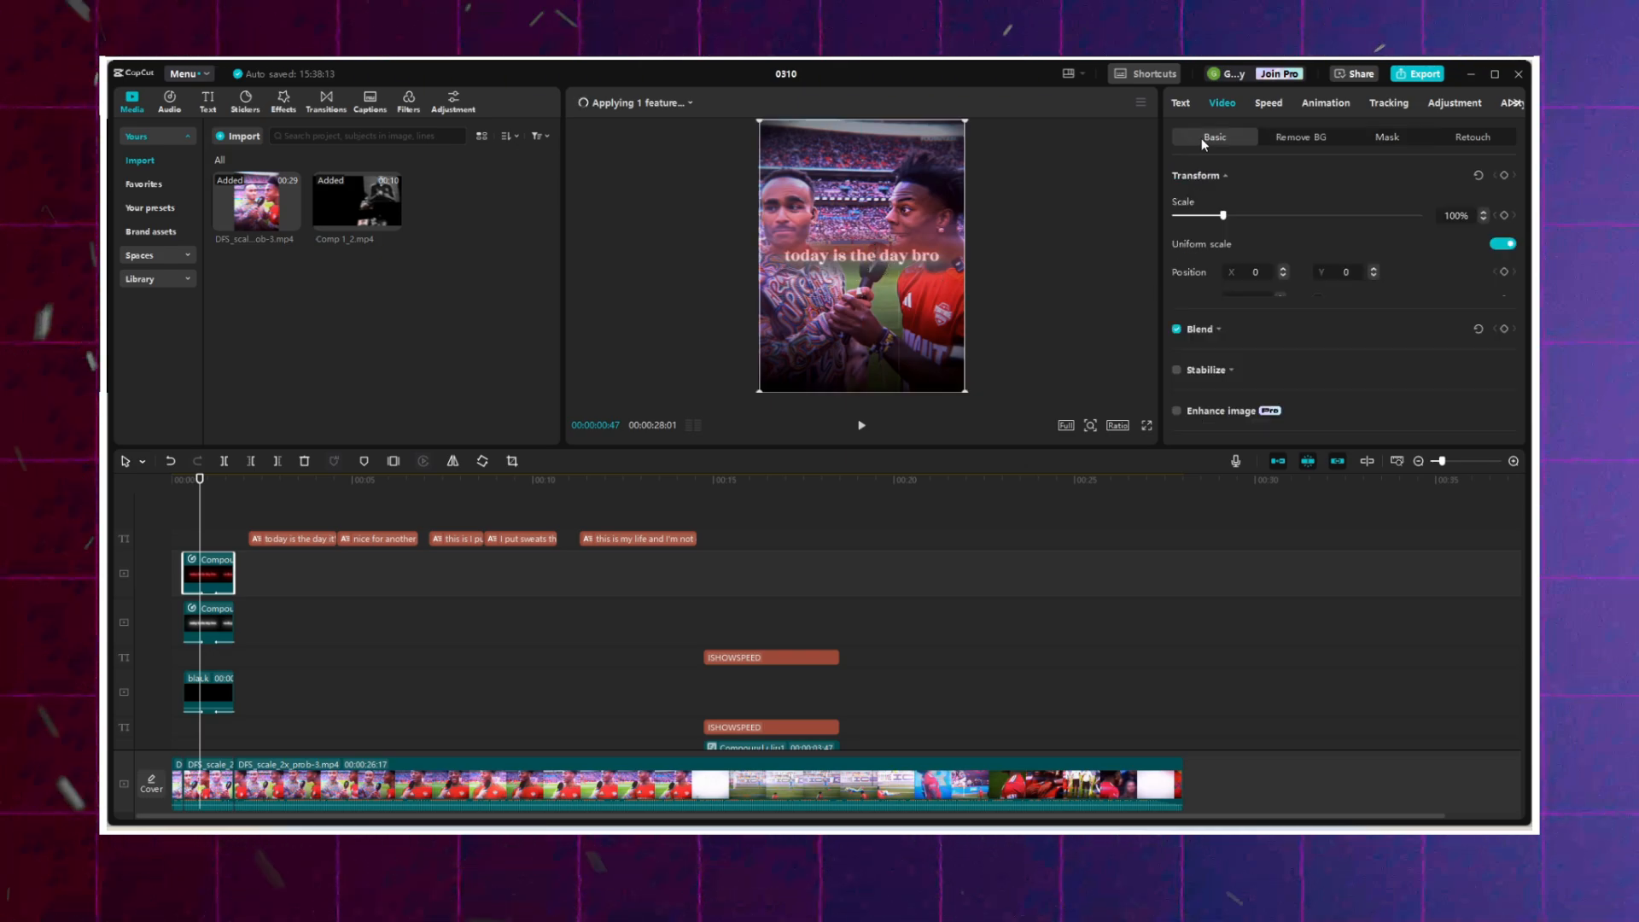
left_click(1383, 137)
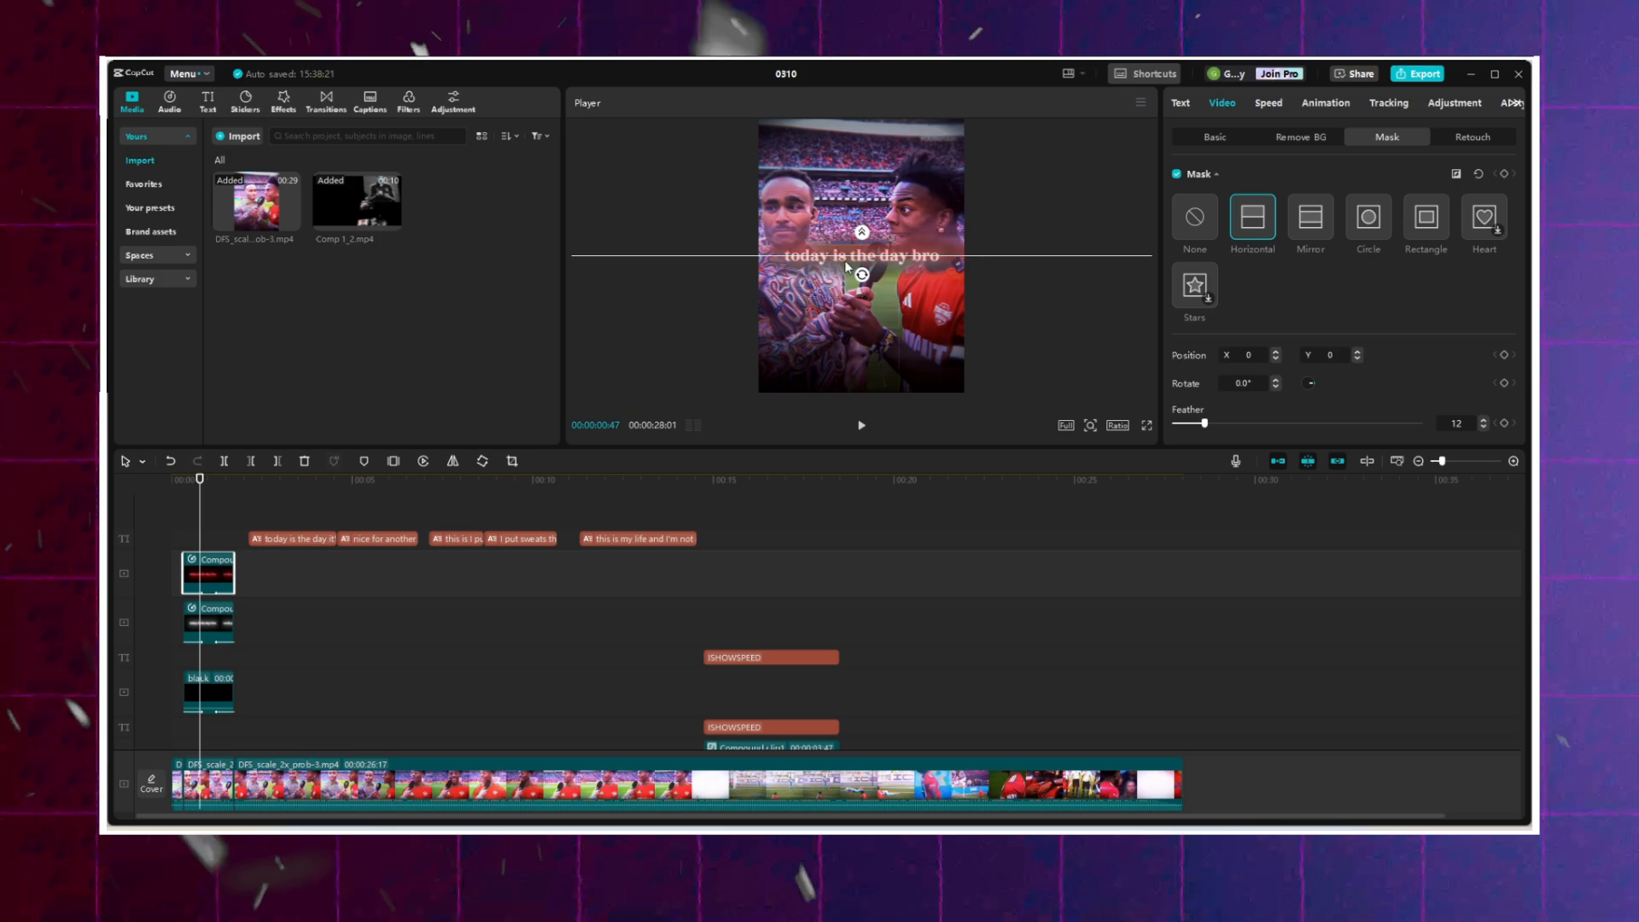
left_click(216, 542)
left_click_drag(216, 543, 200, 544)
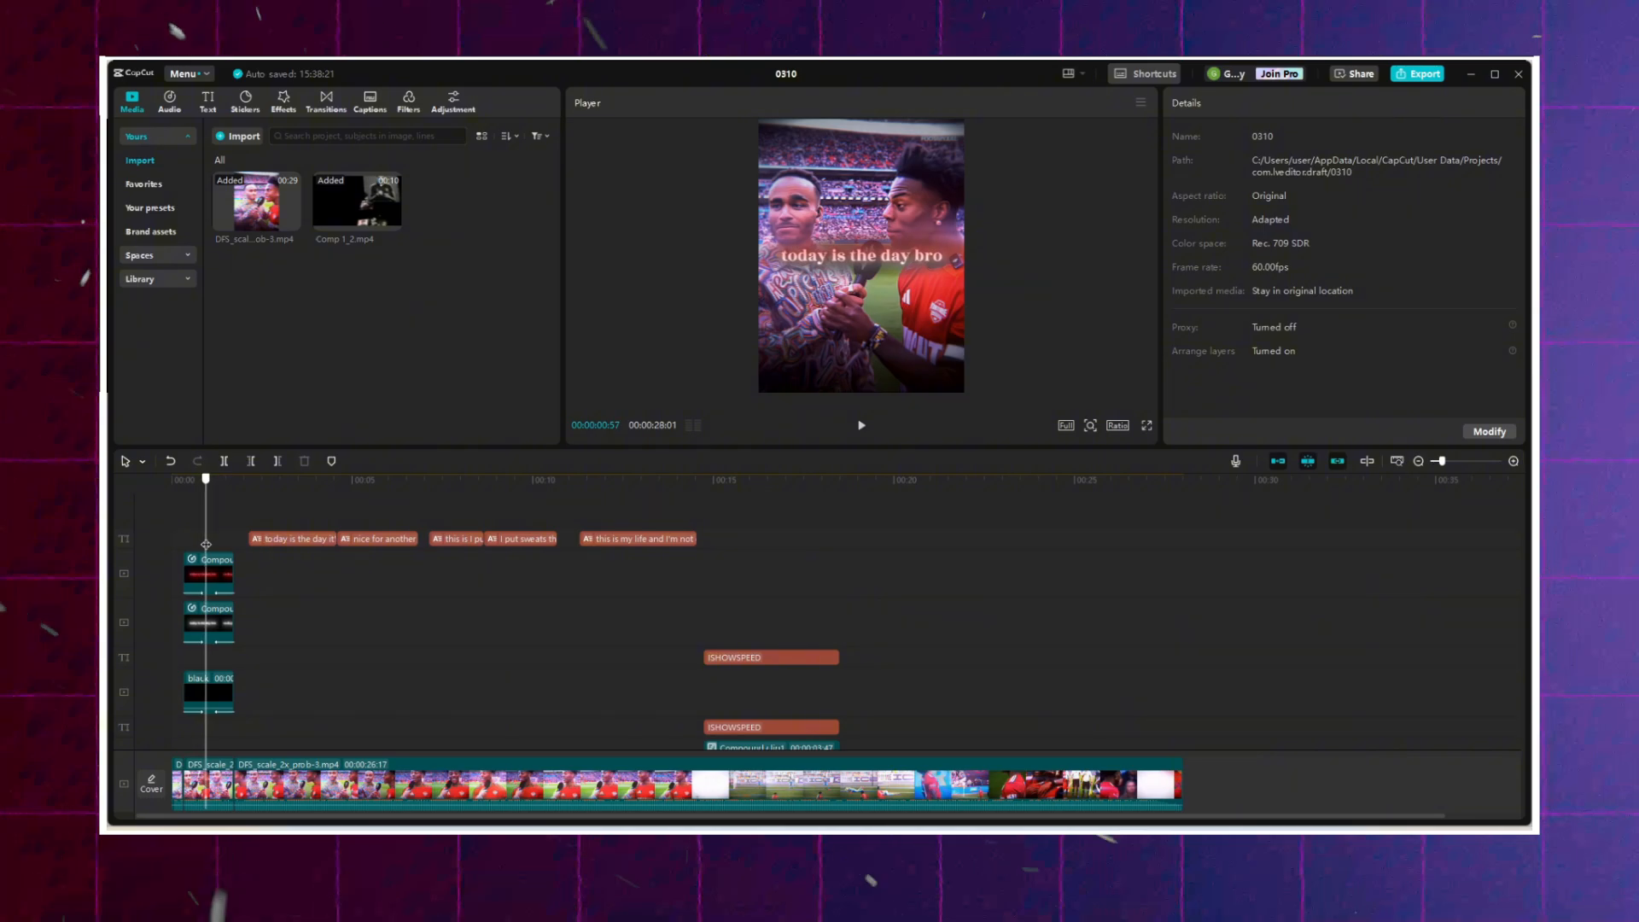